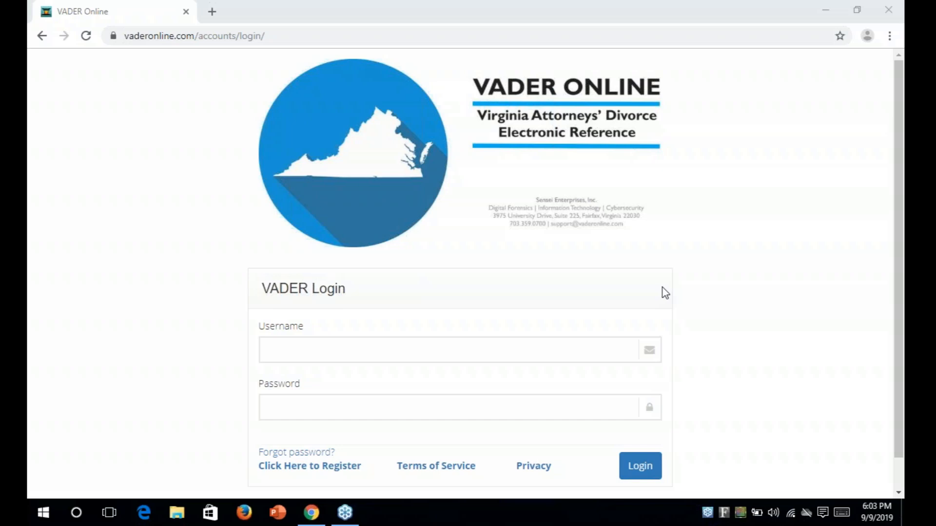
# Step: Log in to VADER Online with the saved username and the account password
pyautogui.click(280, 361)
pyautogui.click(280, 358)
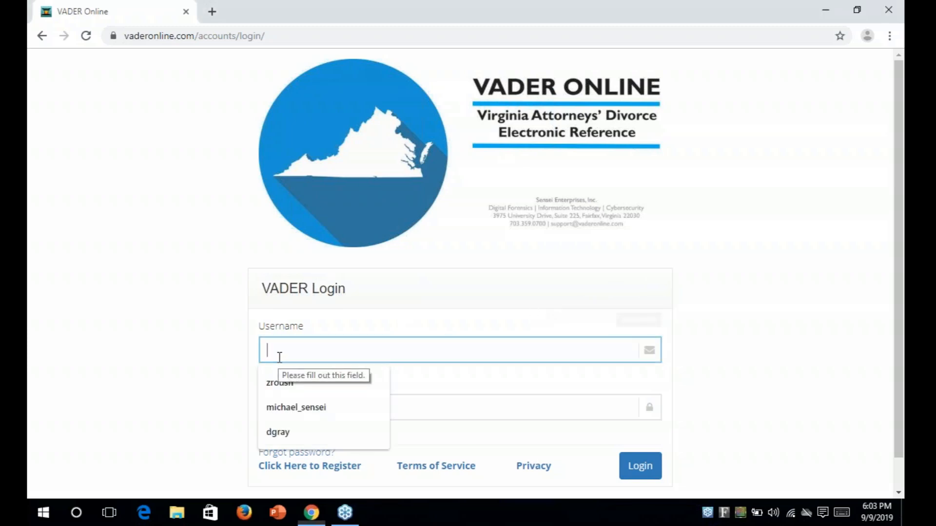
pyautogui.write('dgray')
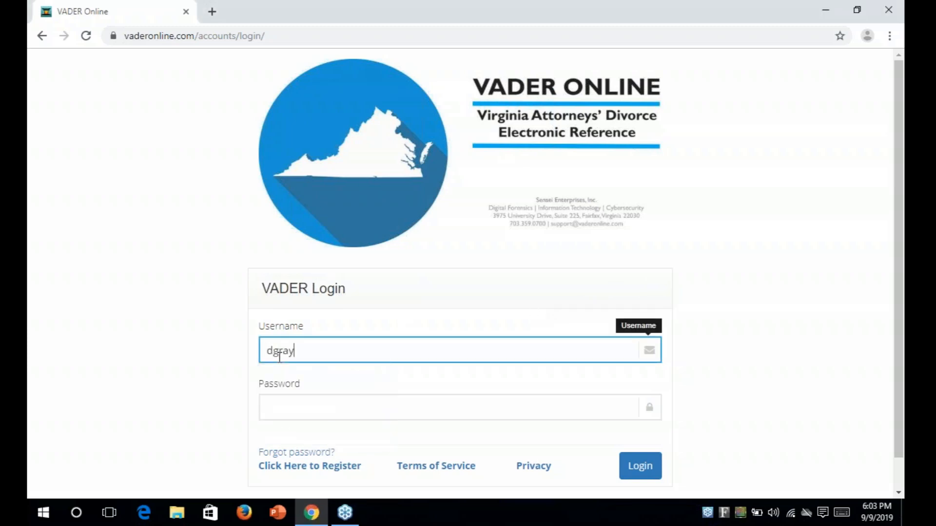
pyautogui.press('Tab')
pyautogui.write('********')
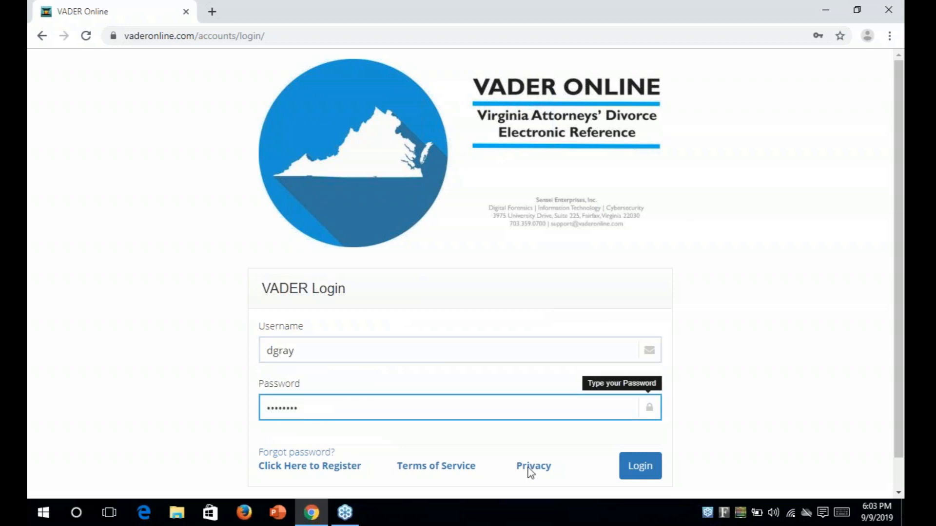
pyautogui.click(631, 476)
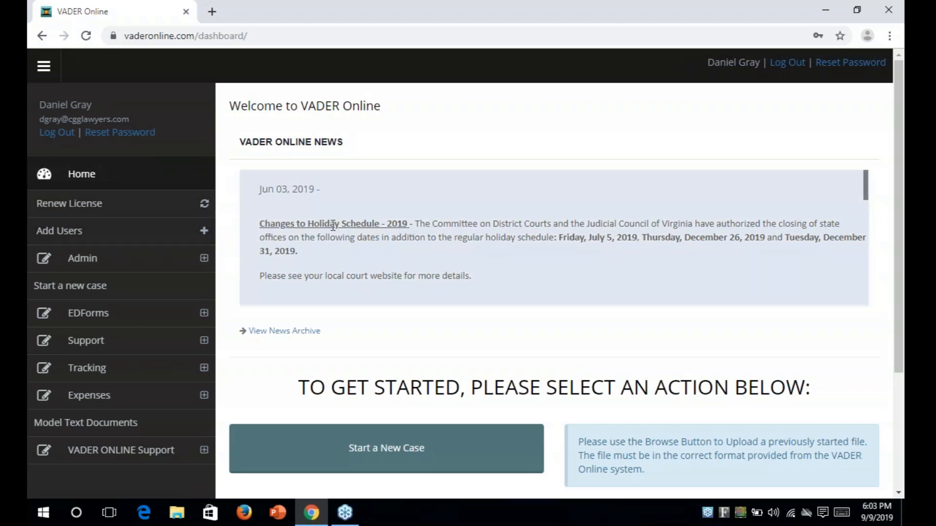
# Step: Open VADER ONLINE FAQs from the VADER ONLINE Support section of the sidebar
pyautogui.click(93, 453)
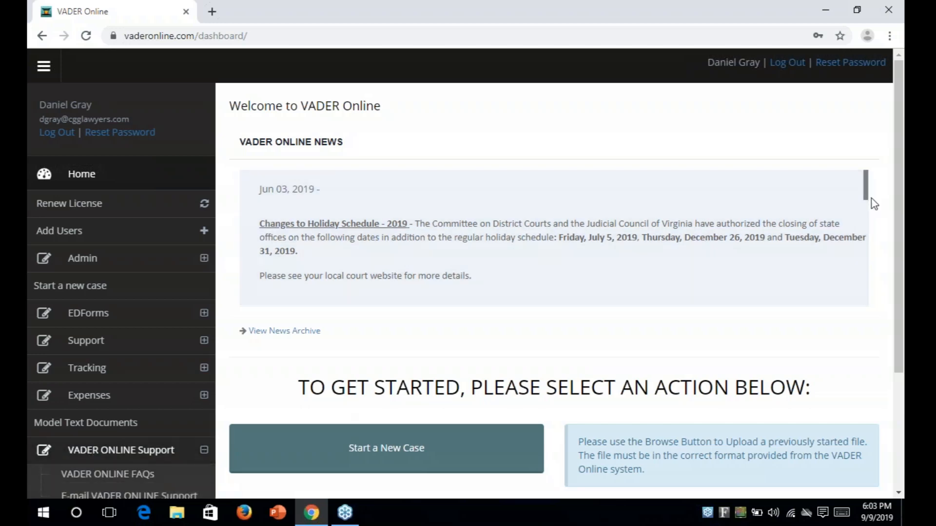
pyautogui.click(92, 480)
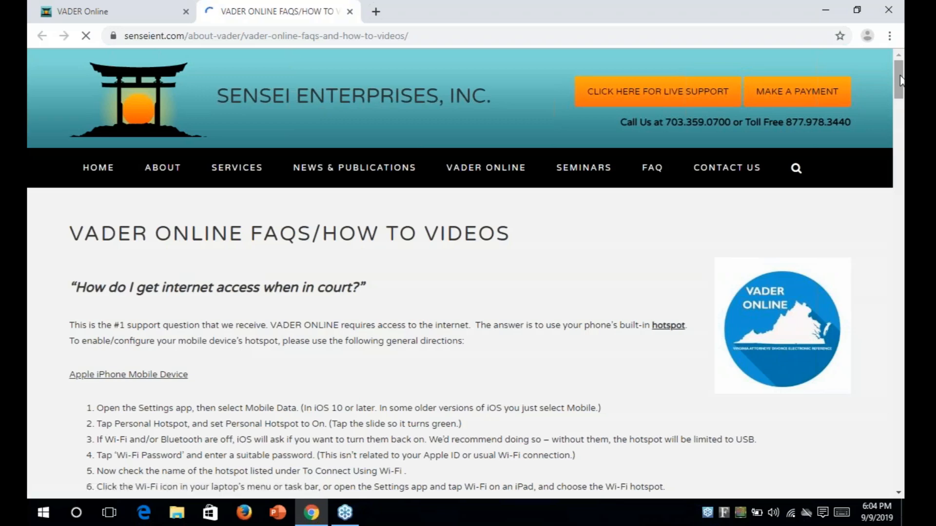
# Step: Scroll through the FAQ page down to the 'How to Register for VADER ONLINE' video
pyautogui.moveTo(900, 81); pyautogui.dragTo(903, 132)
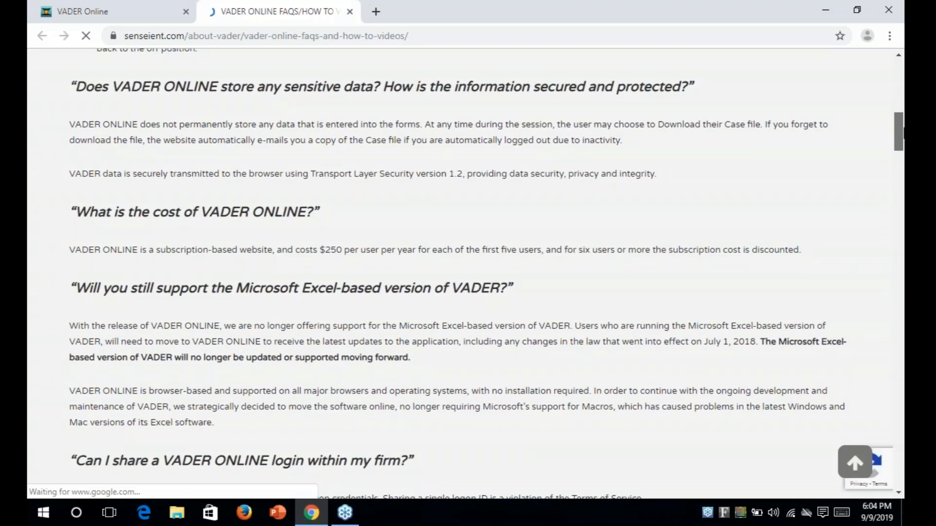
pyautogui.moveTo(903, 132); pyautogui.dragTo(902, 145)
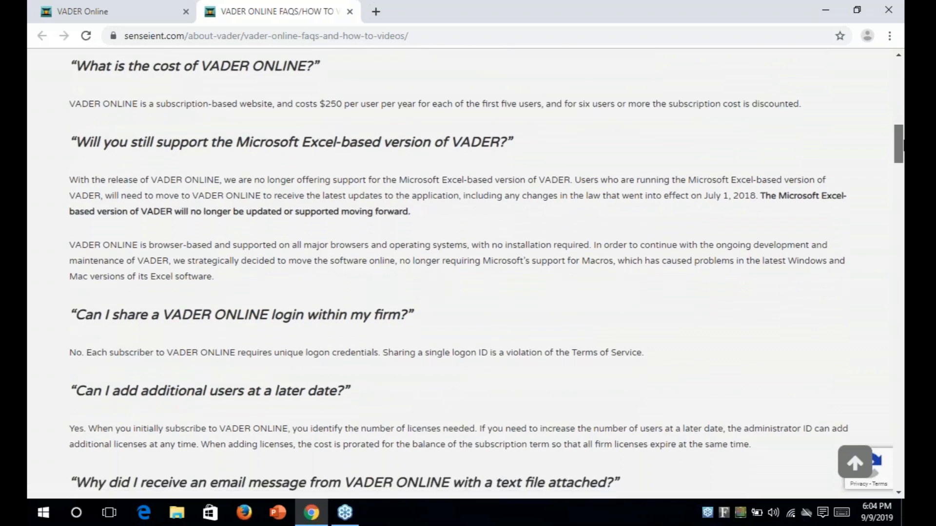
pyautogui.moveTo(903, 145); pyautogui.dragTo(902, 146)
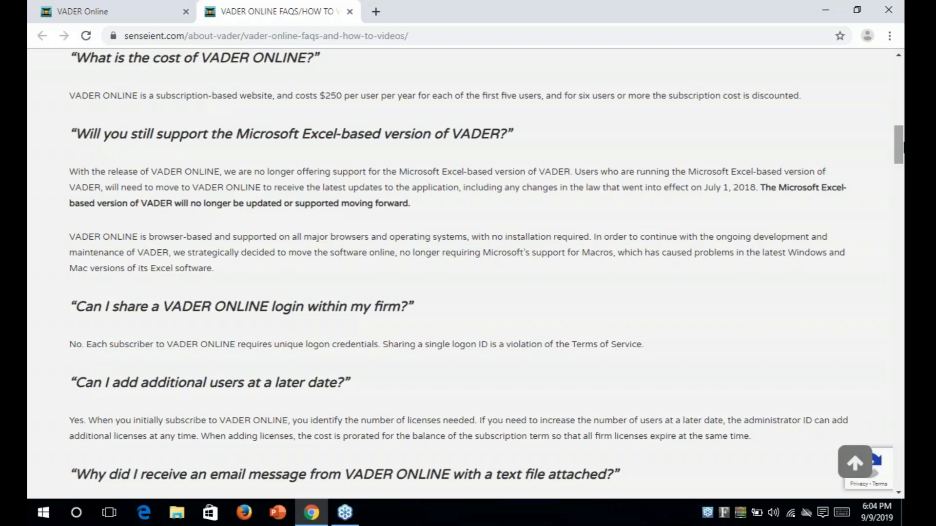
pyautogui.moveTo(903, 145); pyautogui.dragTo(902, 172)
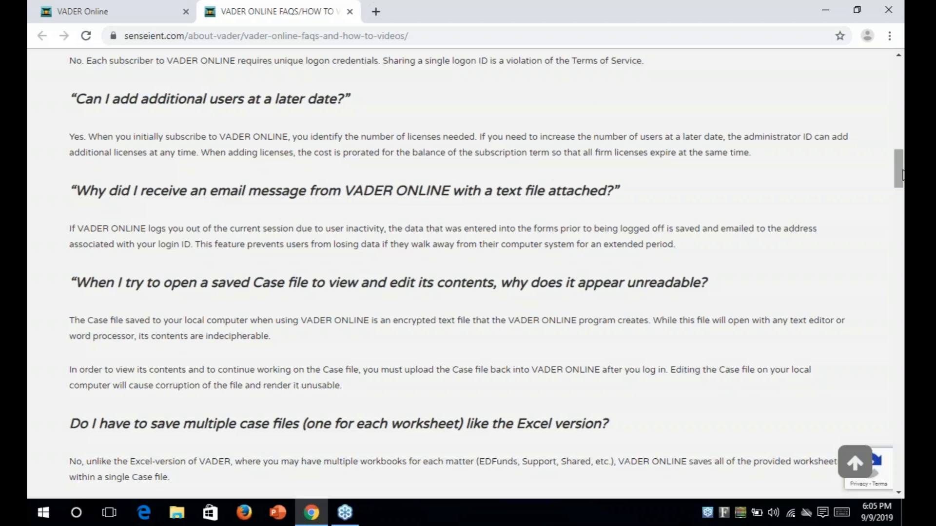
pyautogui.moveTo(899, 169); pyautogui.dragTo(900, 178)
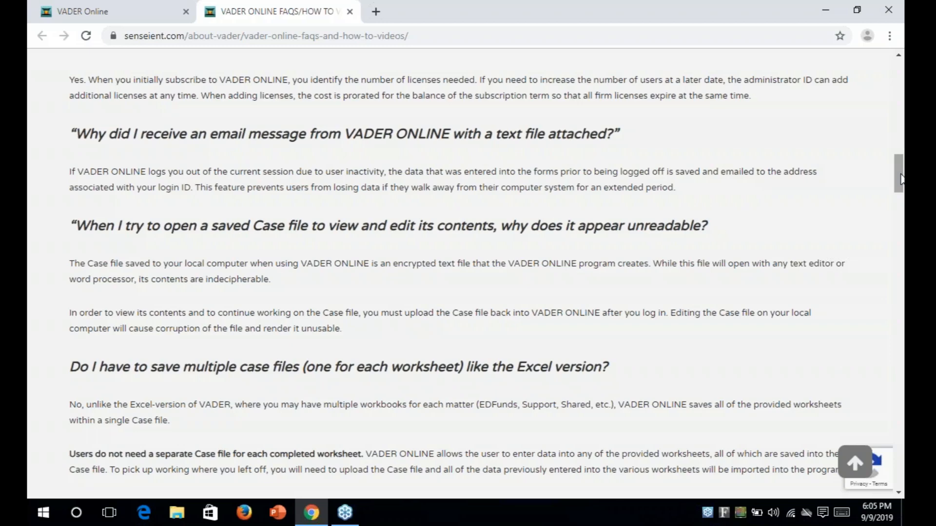
pyautogui.moveTo(900, 179); pyautogui.dragTo(901, 237)
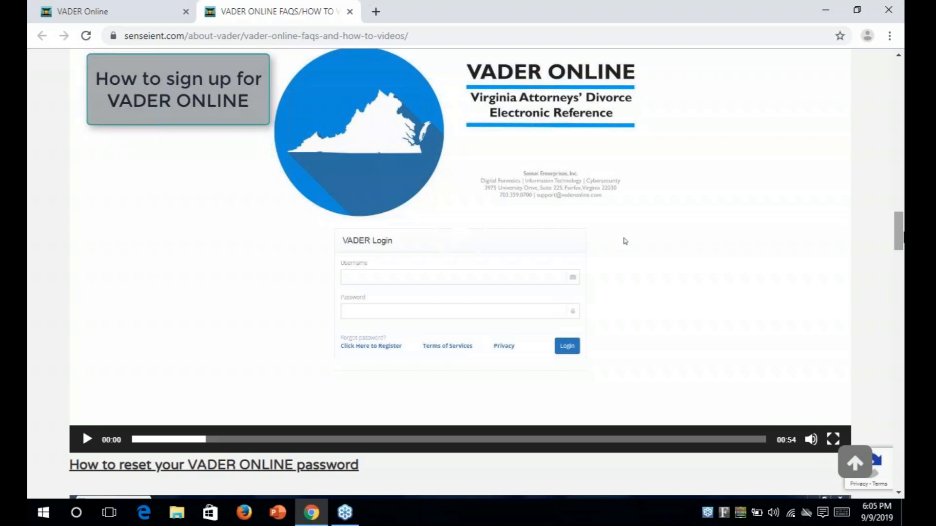
# Step: Scroll back to the top of the FAQs page and close its tab
pyautogui.moveTo(902, 234); pyautogui.dragTo(898, 99)
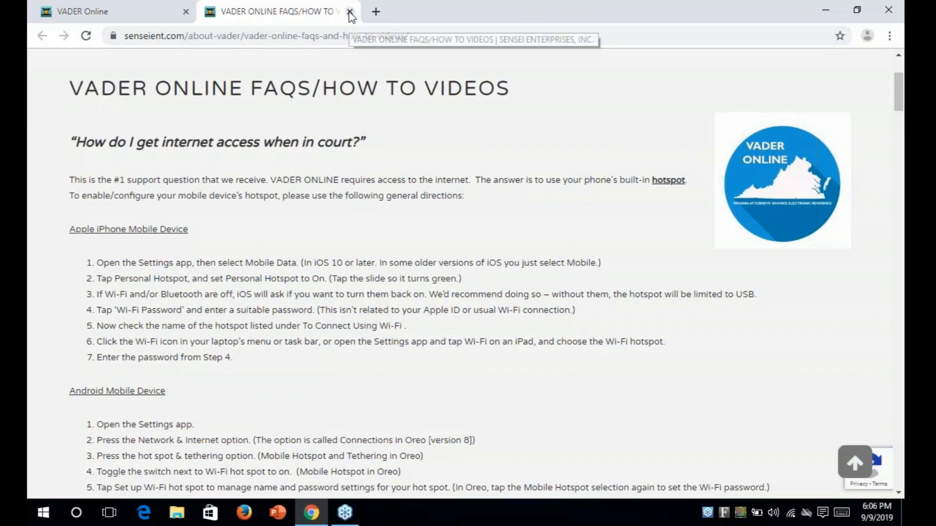
pyautogui.click(350, 12)
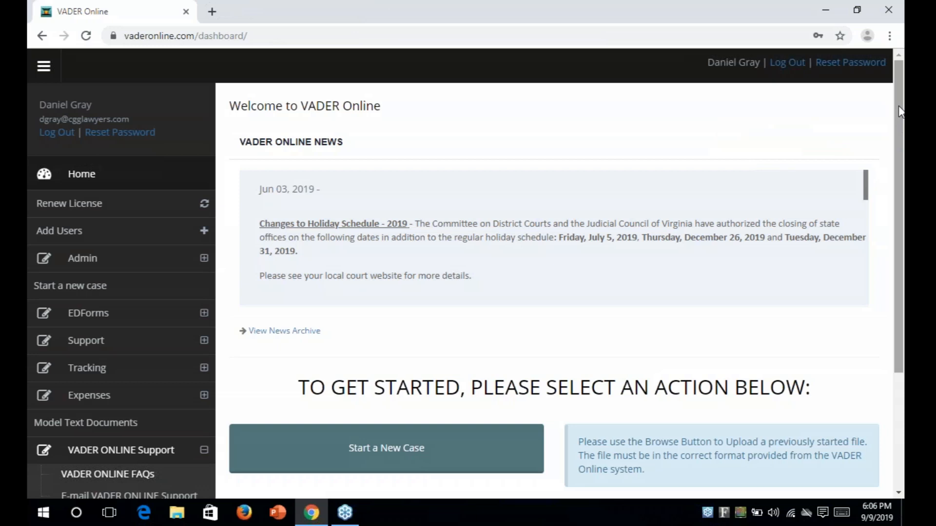
# Step: Scroll down the dashboard and choose Start a New Case
pyautogui.moveTo(901, 113); pyautogui.dragTo(902, 171)
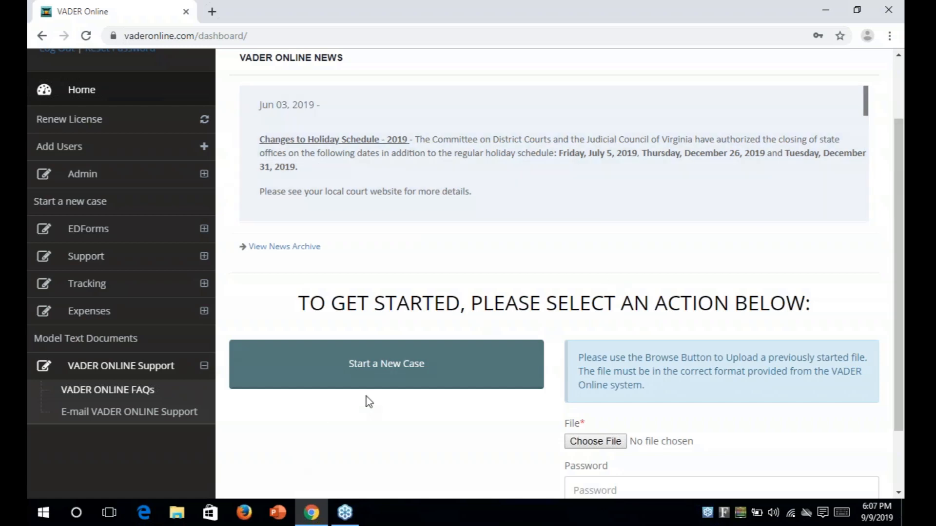
pyautogui.click(378, 376)
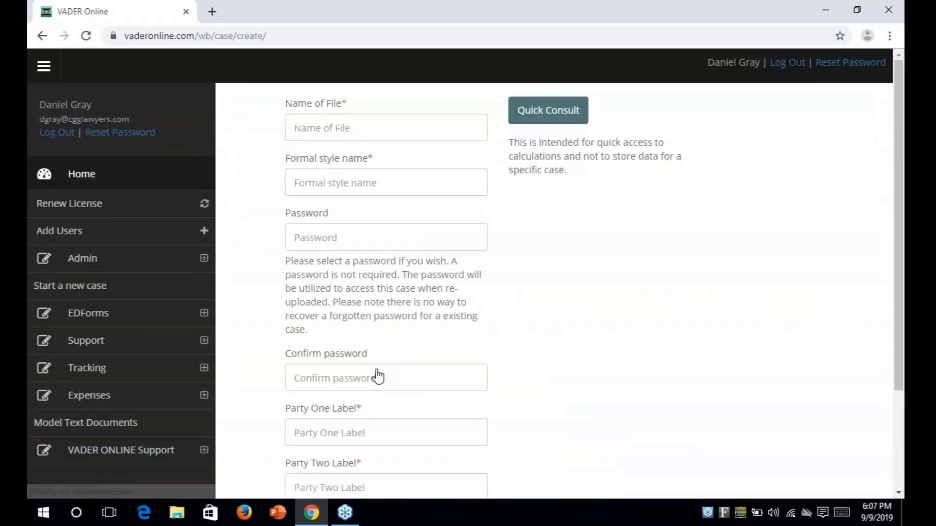
# Step: Create a case file named 'Quick Consult' using the Quick Consult option
pyautogui.click(548, 117)
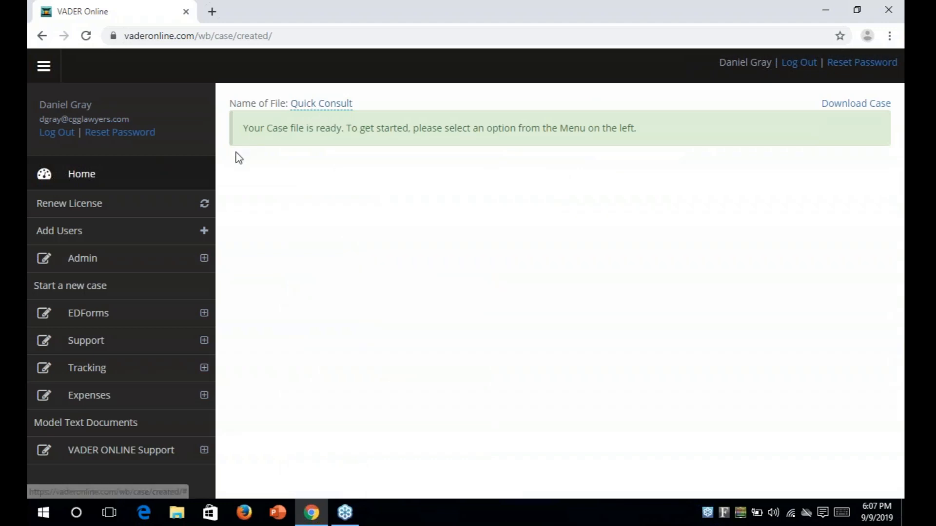
# Step: Open the Child Support Only worksheet under Support > Support in the sidebar
pyautogui.click(84, 341)
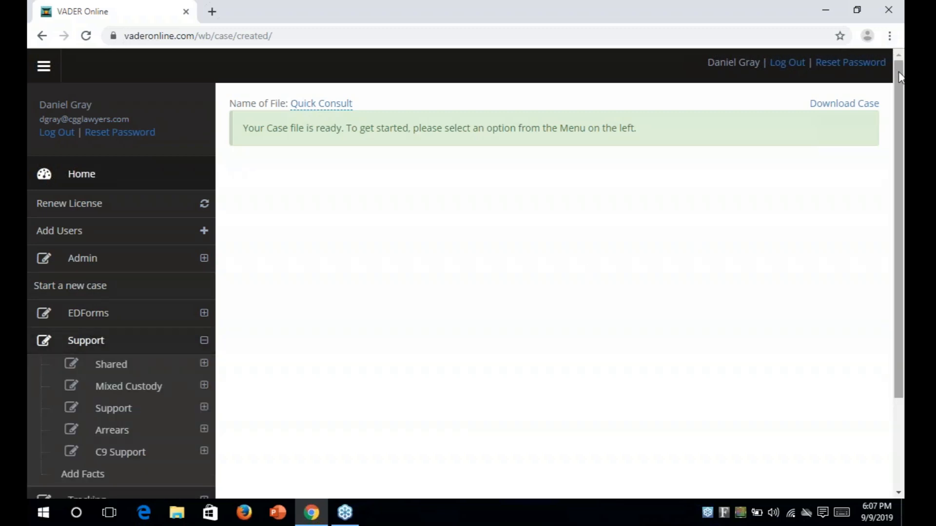
pyautogui.moveTo(900, 77); pyautogui.dragTo(859, 167)
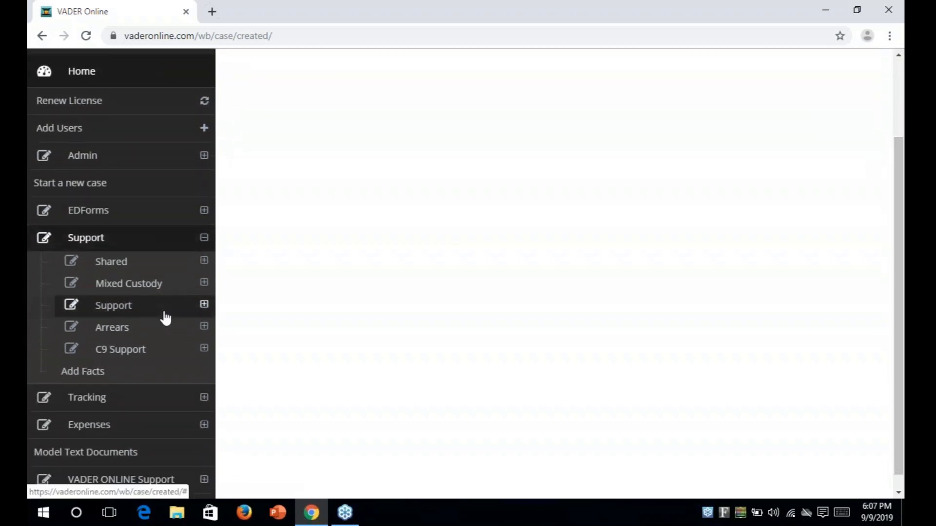
pyautogui.click(103, 311)
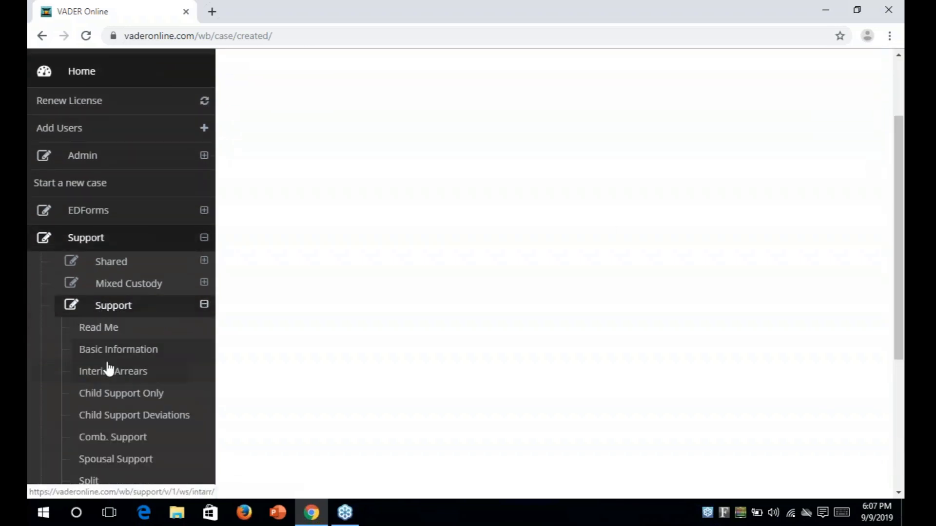
pyautogui.click(109, 395)
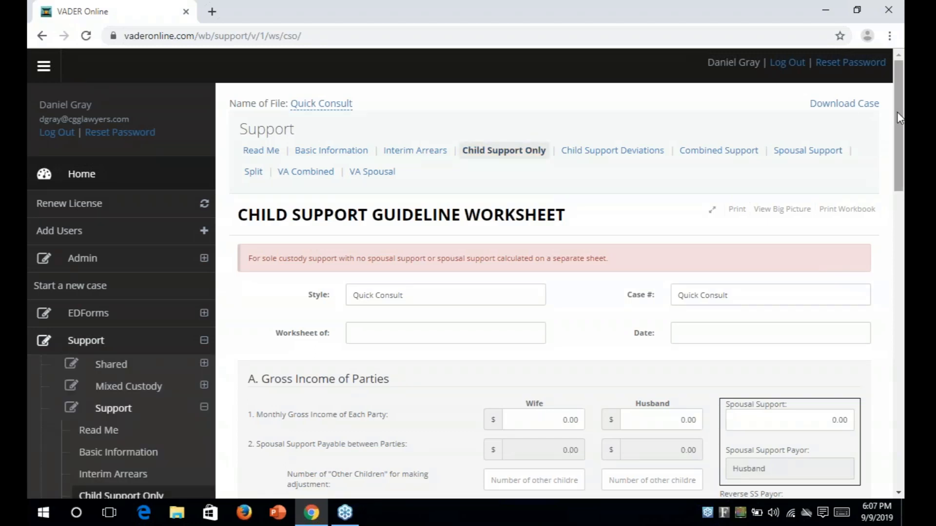
# Step: Expand the worksheet fullscreen and enter monthly gross incomes: wife 12,000, husband 15,000
pyautogui.moveTo(897, 112); pyautogui.dragTo(903, 154)
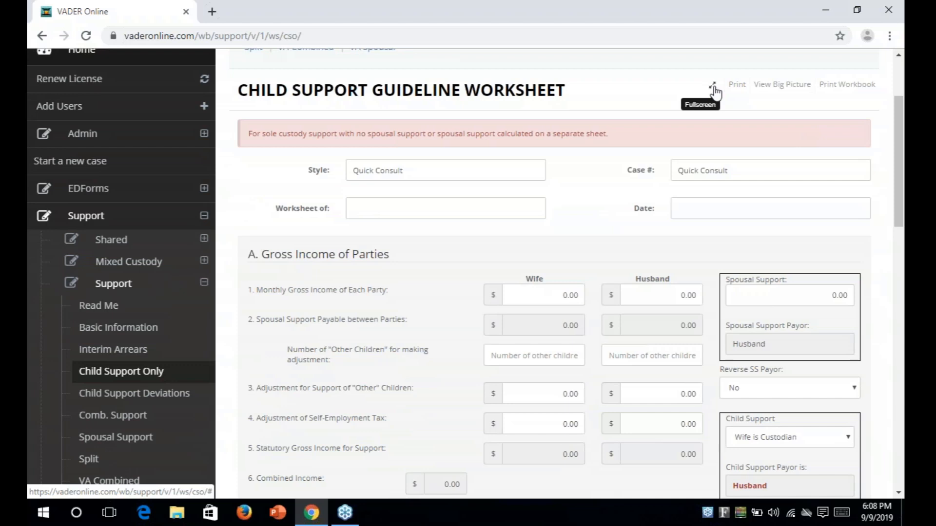
pyautogui.click(713, 88)
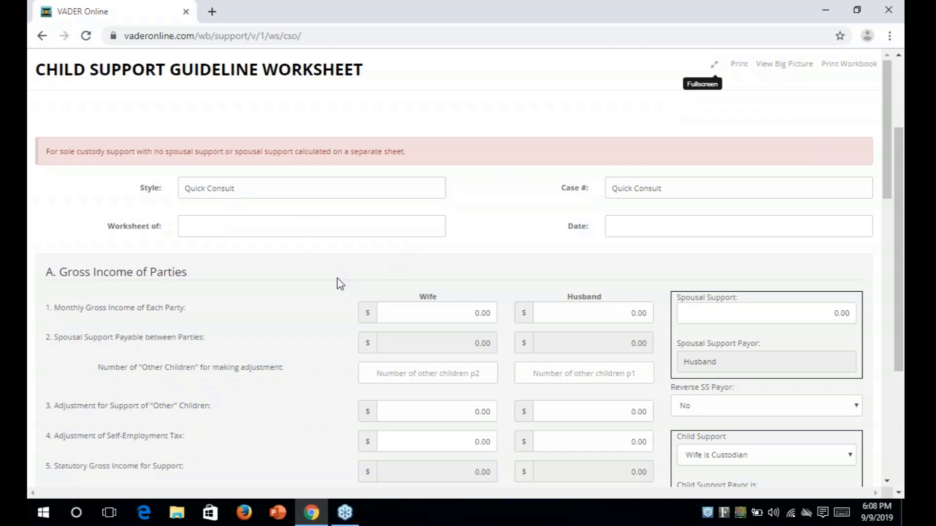
pyautogui.click(460, 317)
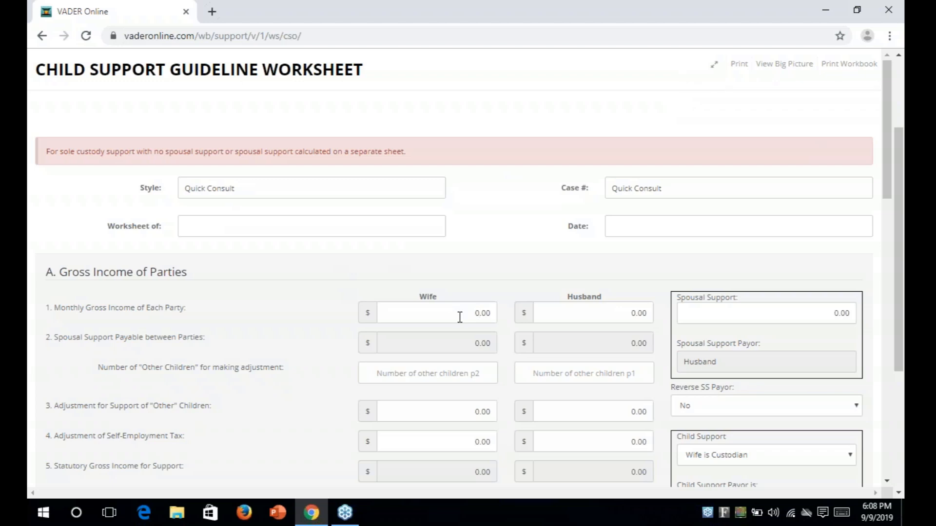
pyautogui.write('12000')
pyautogui.press('Tab')
pyautogui.write('15000')
pyautogui.press('Tab')
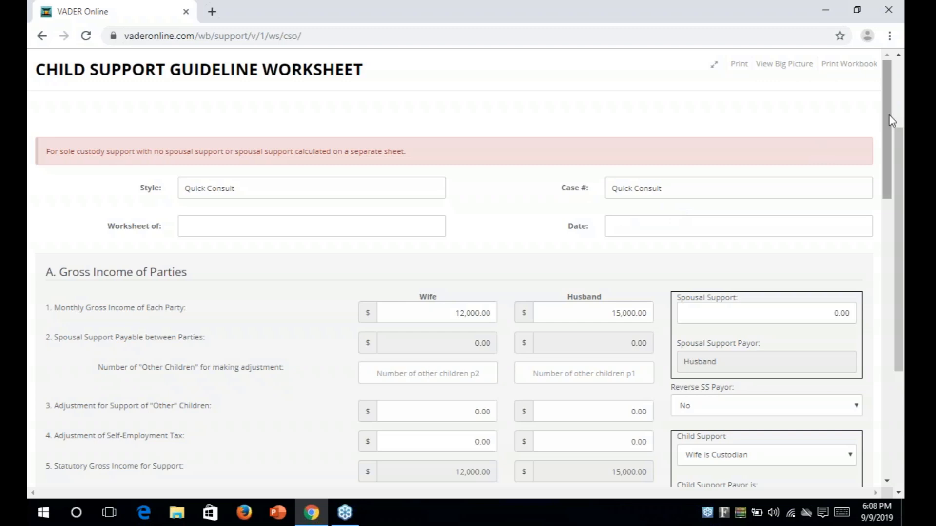
pyautogui.moveTo(888, 115); pyautogui.dragTo(890, 197)
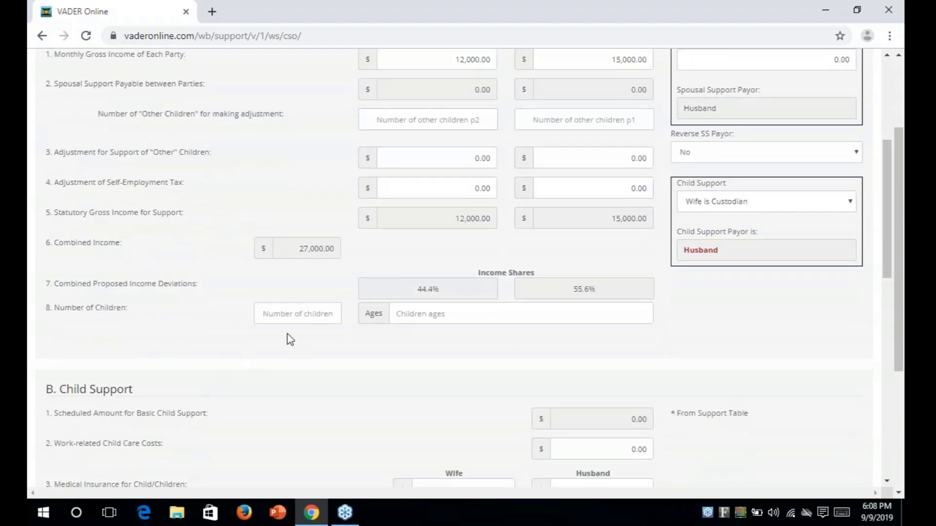
# Step: Set Number of Children to 3, yielding 3,267.00 basic and 1,815.00 guideline support
pyautogui.click(314, 315)
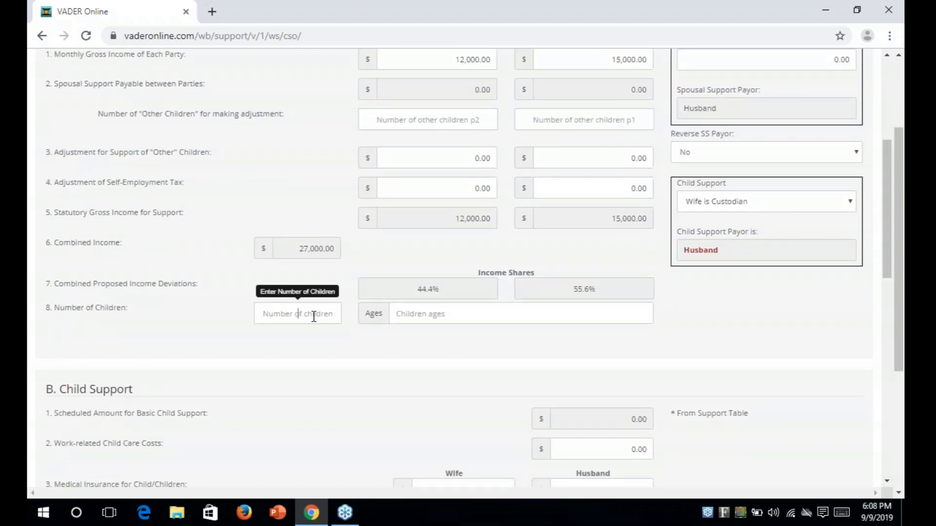
pyautogui.write('3')
pyautogui.press('Tab')
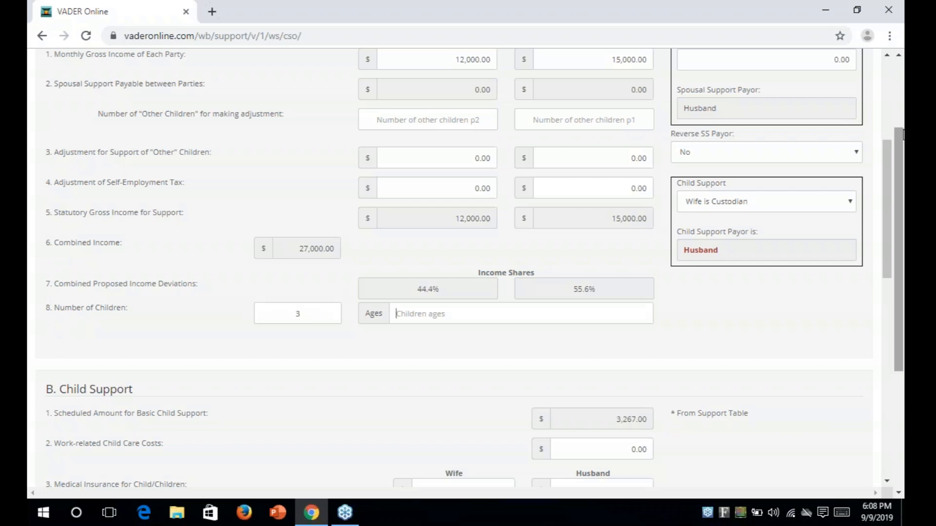
pyautogui.moveTo(886, 145); pyautogui.dragTo(902, 267)
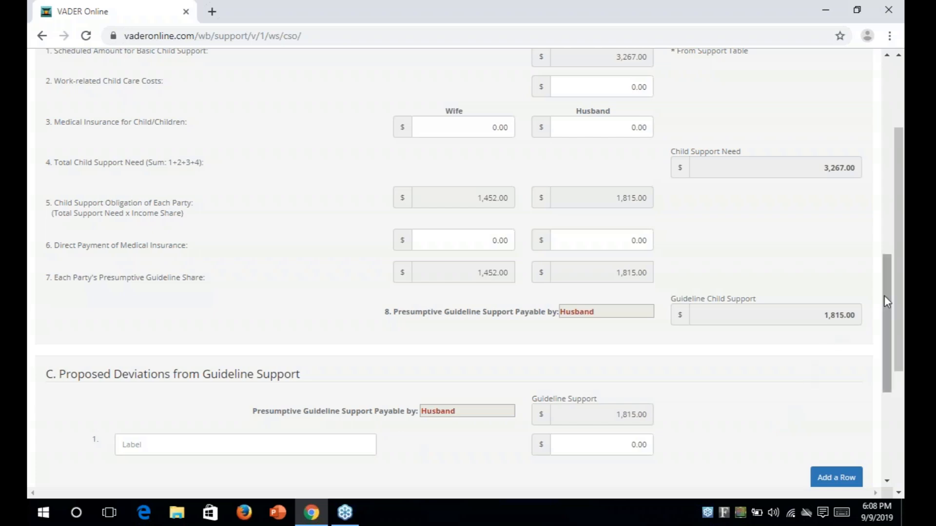
pyautogui.moveTo(884, 294); pyautogui.dragTo(893, 102)
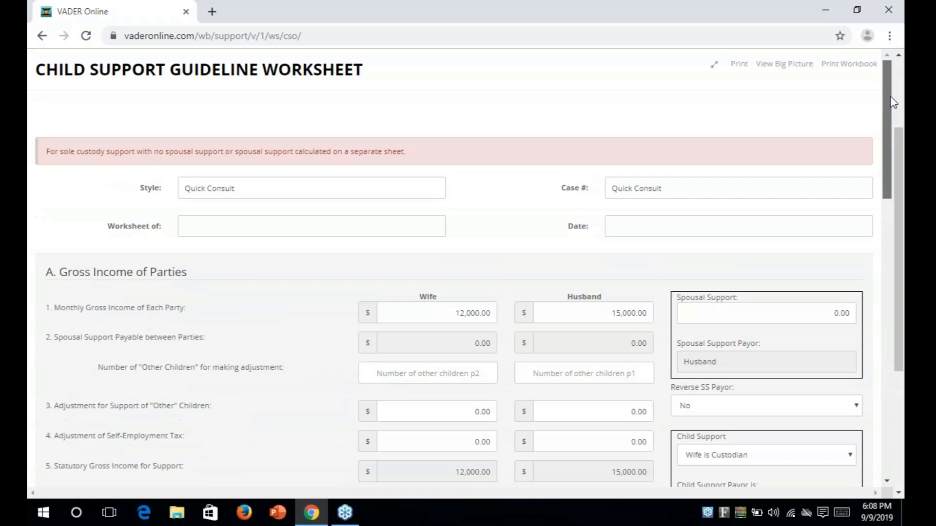
# Step: Print the worksheet to print.pdf and open the PDF in a new tab
pyautogui.click(739, 65)
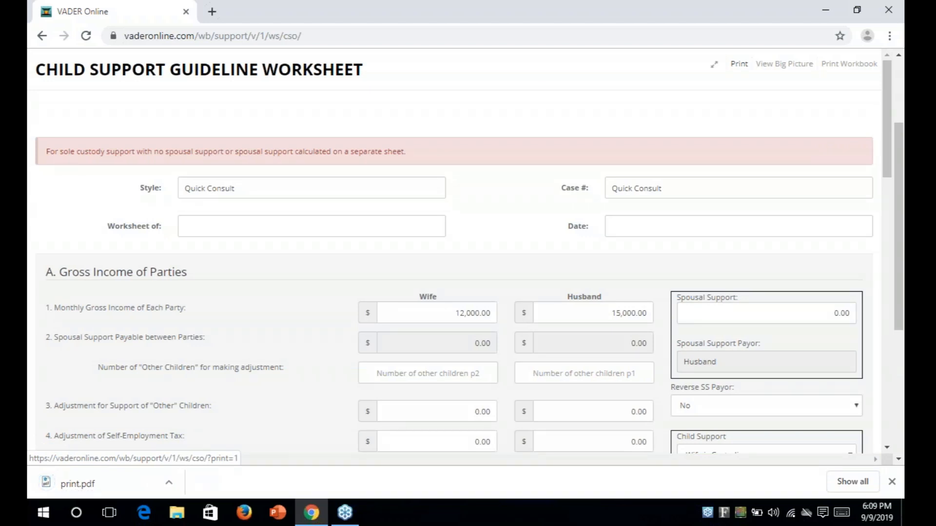
pyautogui.click(73, 486)
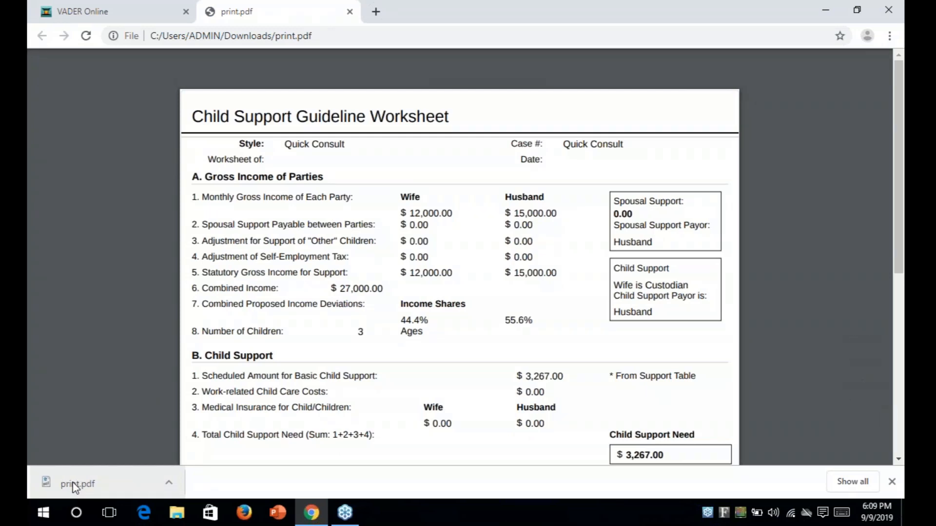
pyautogui.moveTo(866, 92)
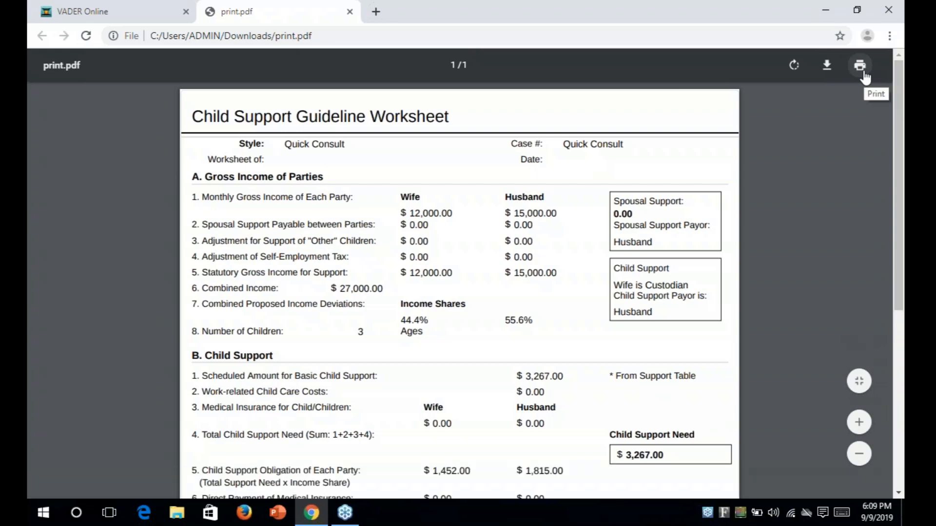
pyautogui.click(826, 69)
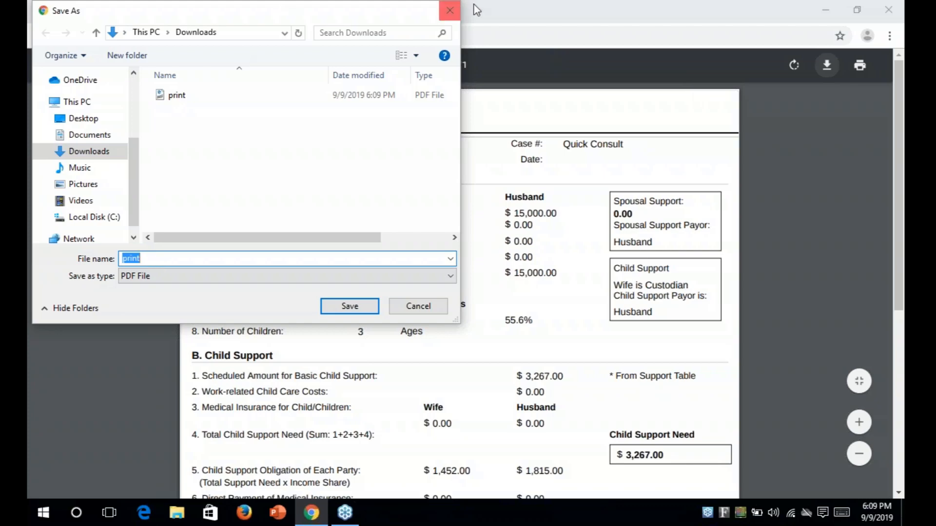
pyautogui.click(450, 10)
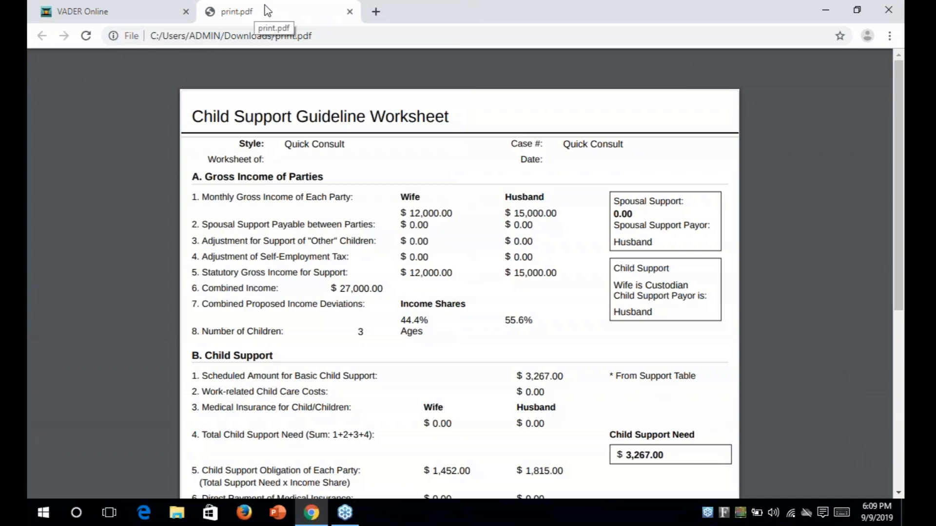
# Step: Close print.pdf, return to Home, and choose Start a New Case
pyautogui.click(349, 12)
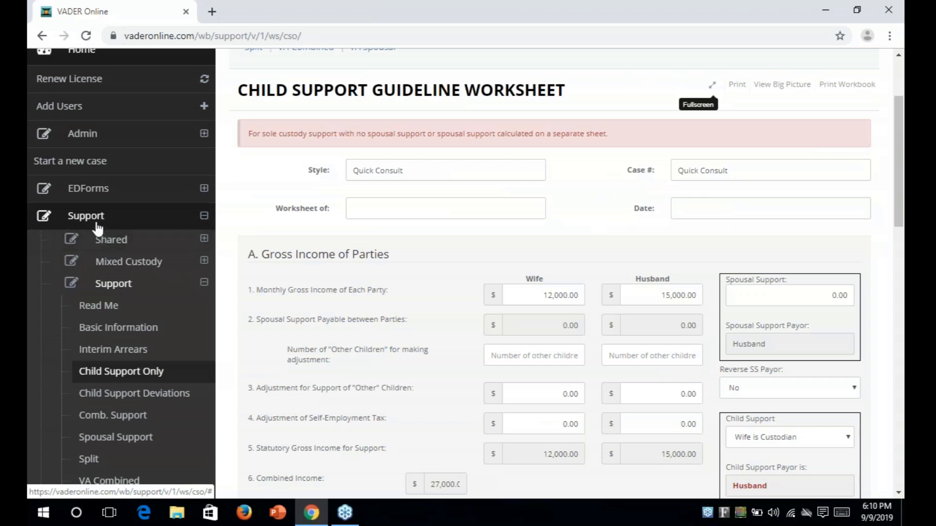
pyautogui.click(84, 55)
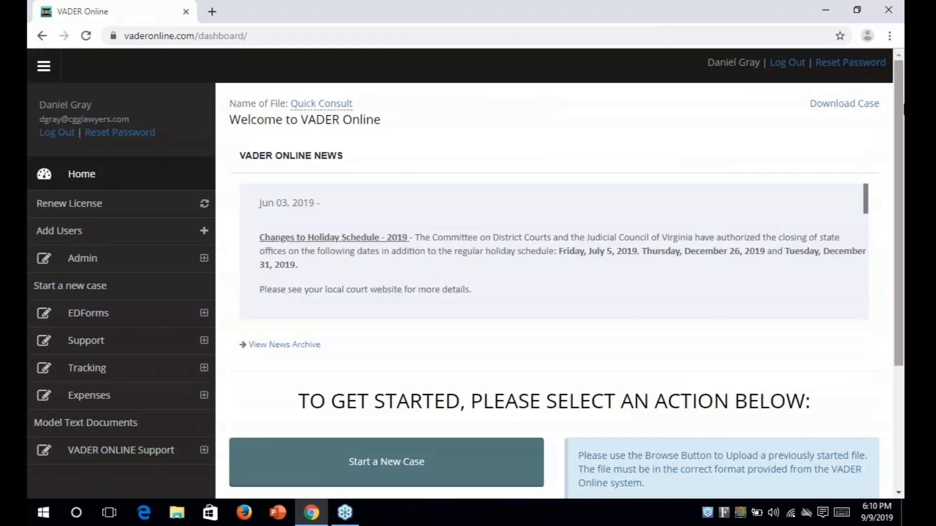
pyautogui.moveTo(900, 110); pyautogui.dragTo(901, 187)
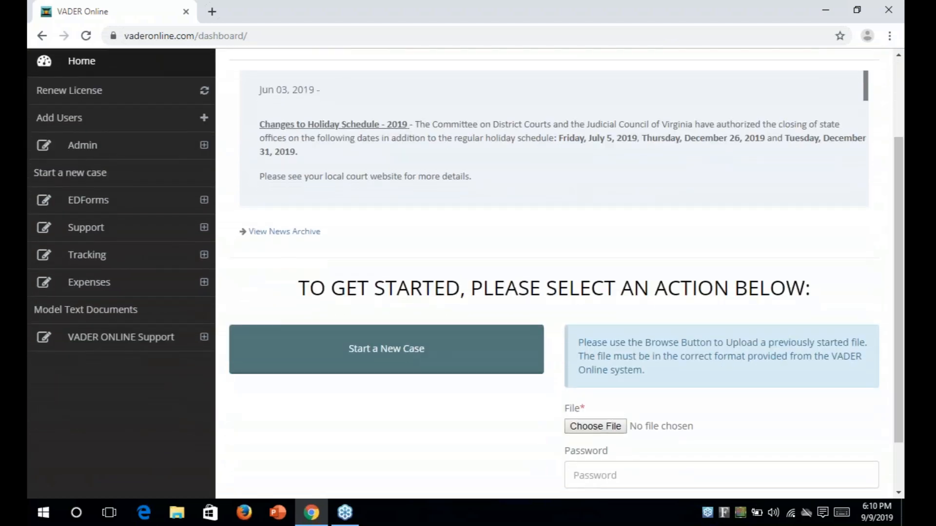
pyautogui.click(375, 355)
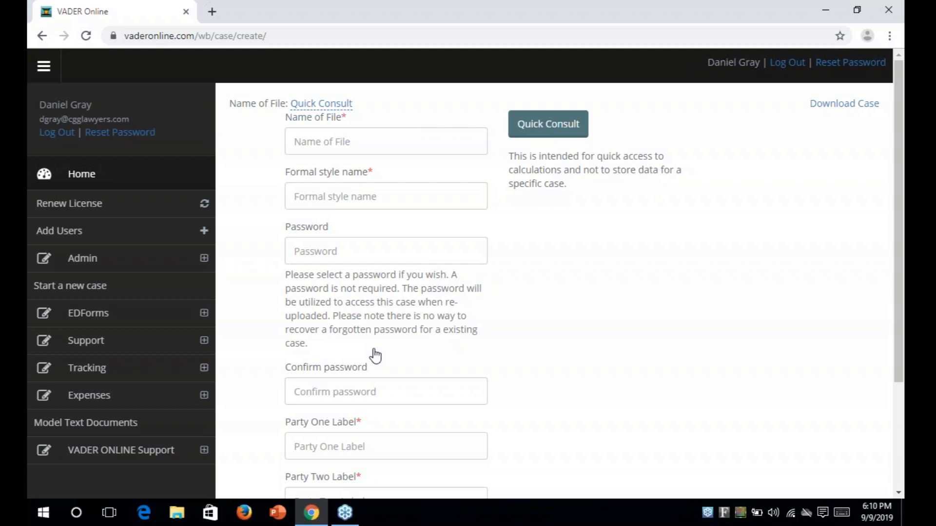
# Step: Enter the new case's file name and its formal 'v.' style name, leaving the password empty
pyautogui.click(332, 146)
pyautogui.write('Robert Smith File')
pyautogui.click(318, 201)
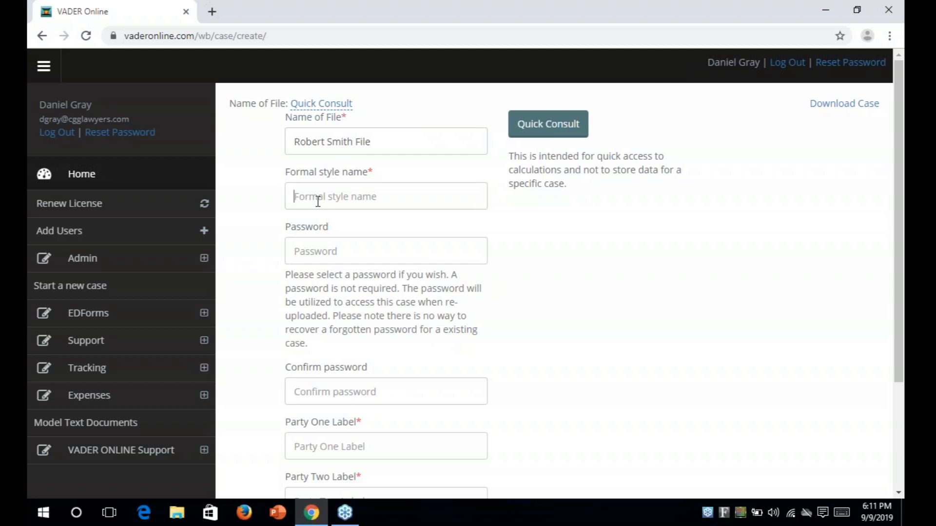
pyautogui.write('Smith v. Smith')
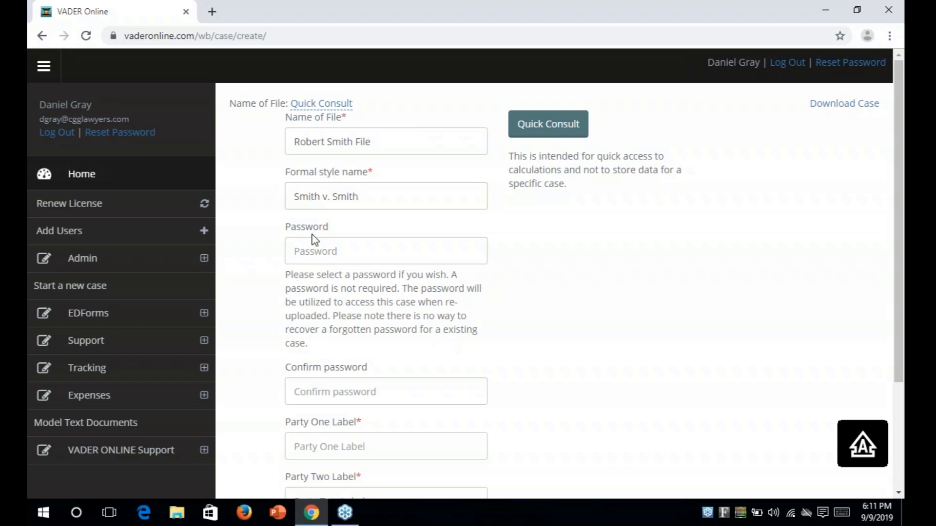
pyautogui.click(312, 255)
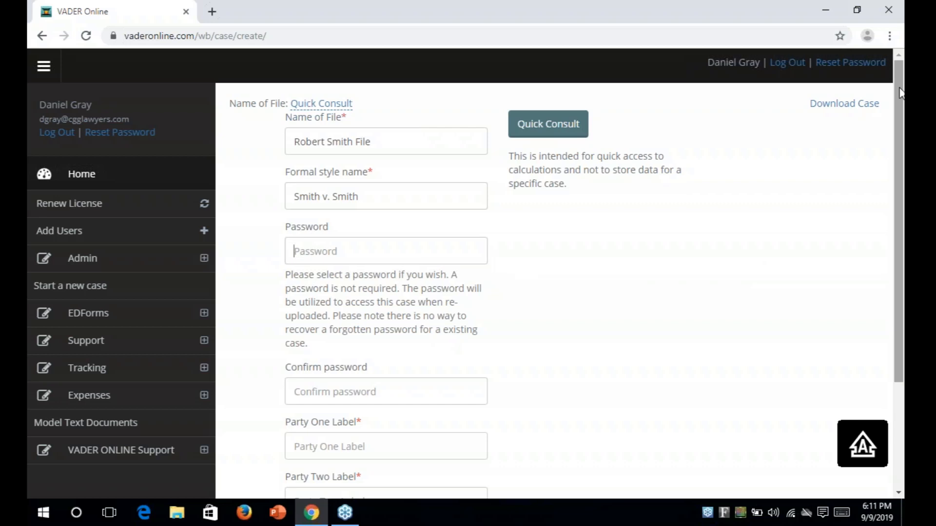
pyautogui.moveTo(901, 97); pyautogui.dragTo(894, 228)
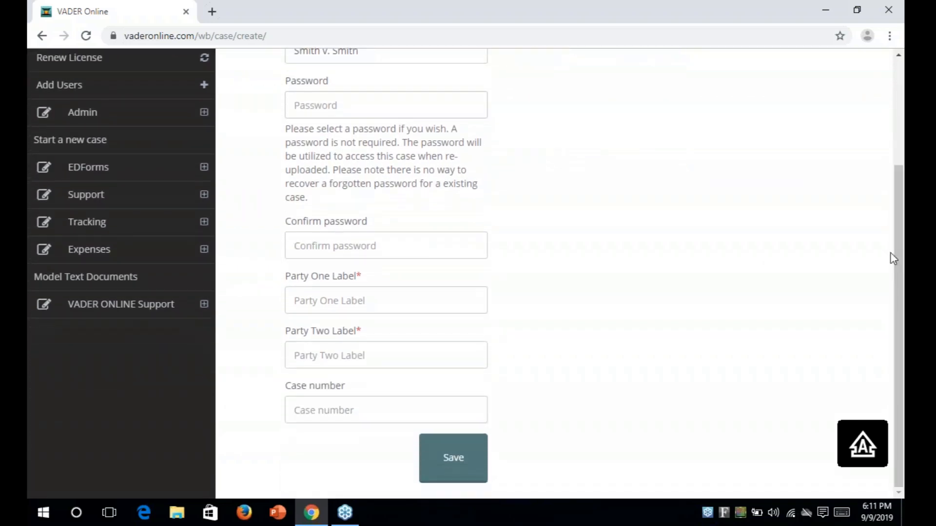
# Step: Label the two parties with their first names, enter the case number, and save the case
pyautogui.click(310, 302)
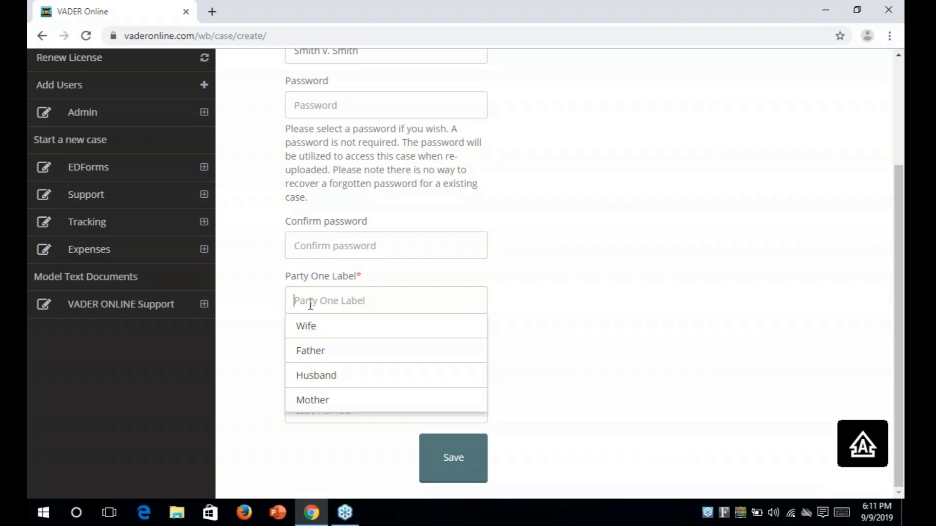
pyautogui.write('bOB')
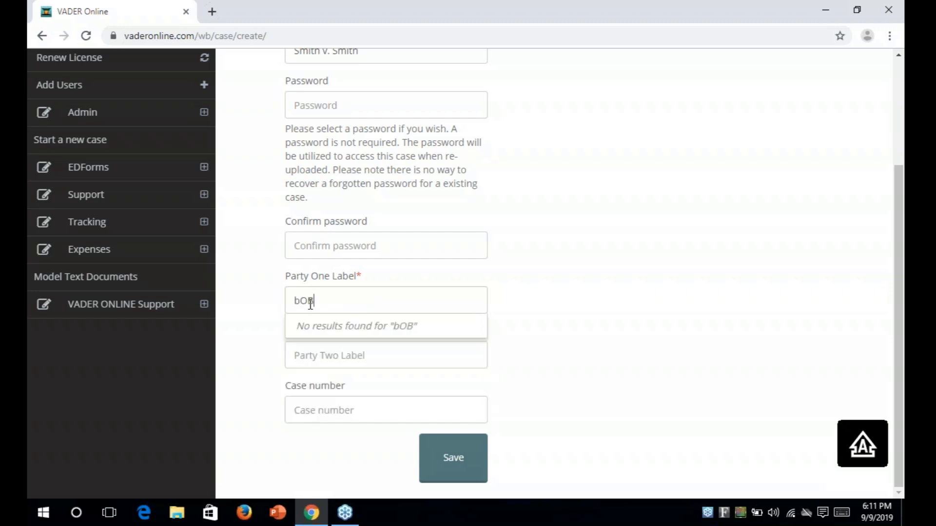
pyautogui.press('BackSpace')
pyautogui.press('BackSpace')
pyautogui.press('BackSpace')
pyautogui.write('Bob')
pyautogui.press('Tab')
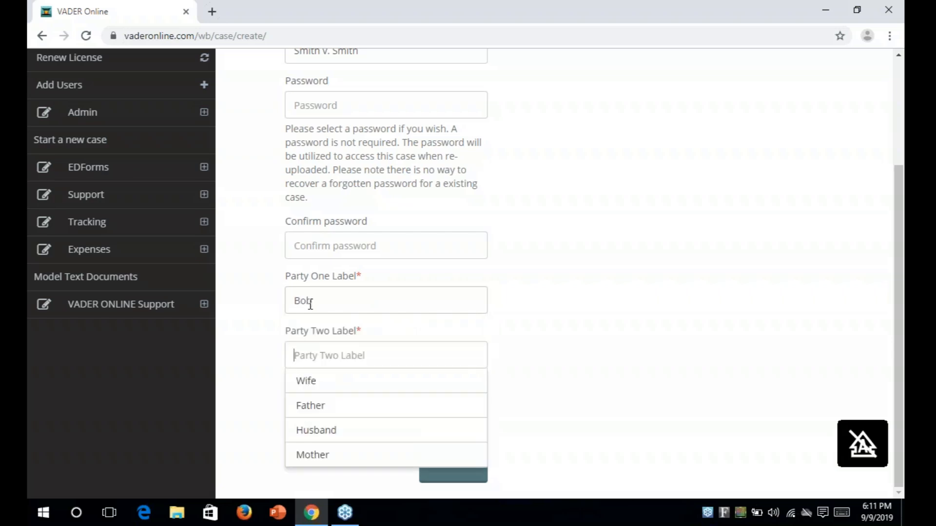
pyautogui.write('Mary')
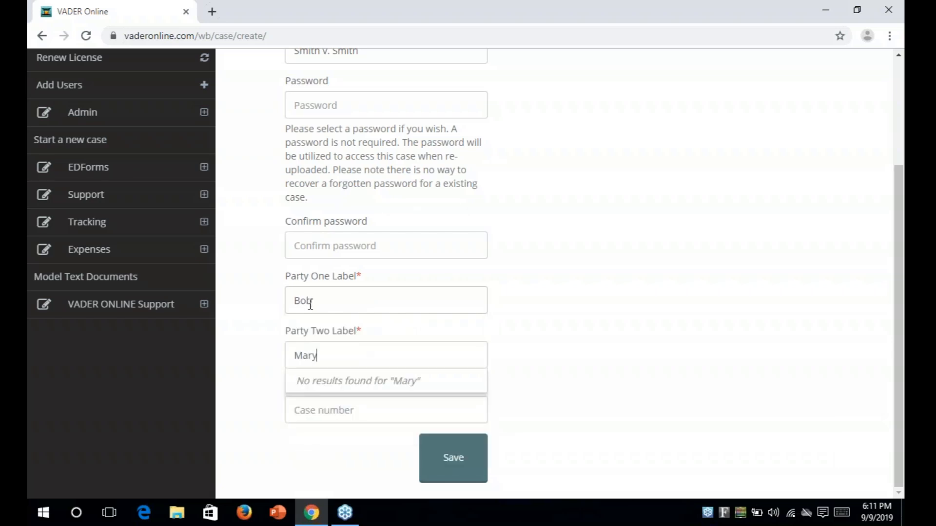
pyautogui.press('Tab')
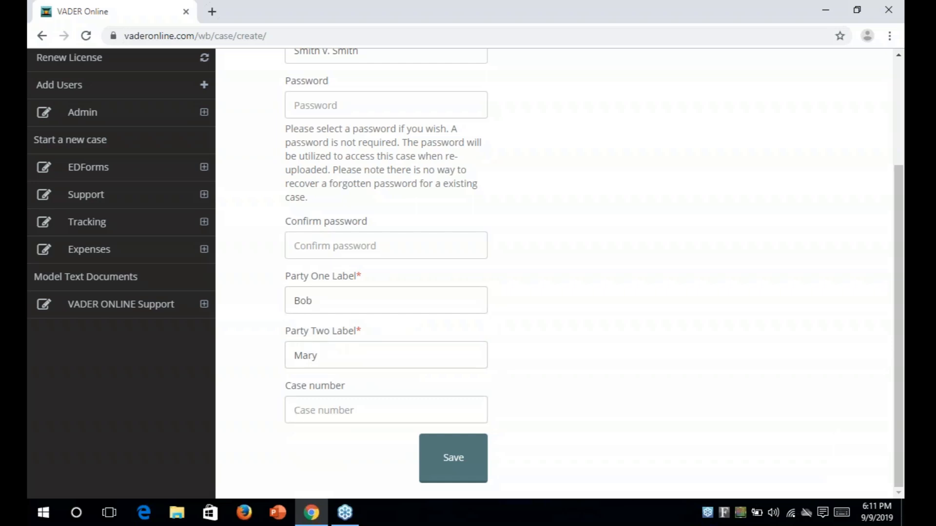
pyautogui.write('2019-0021')
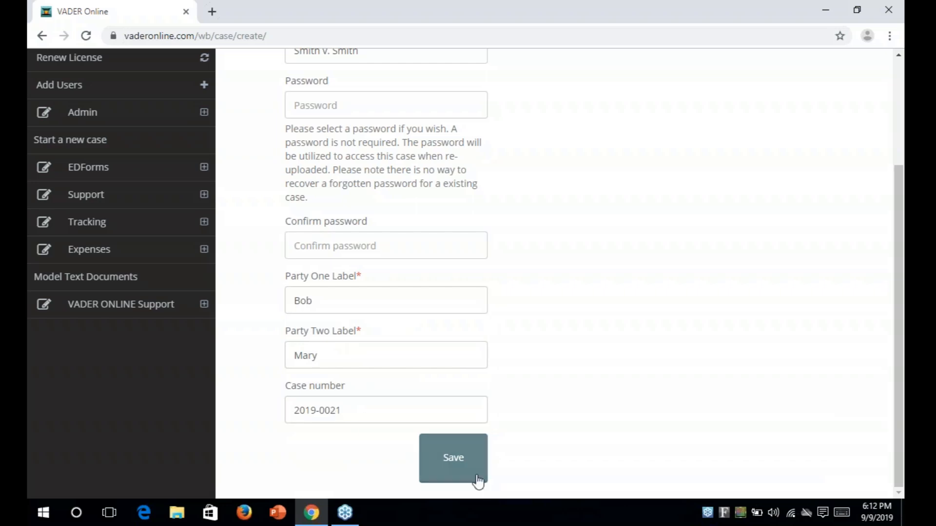
pyautogui.click(462, 472)
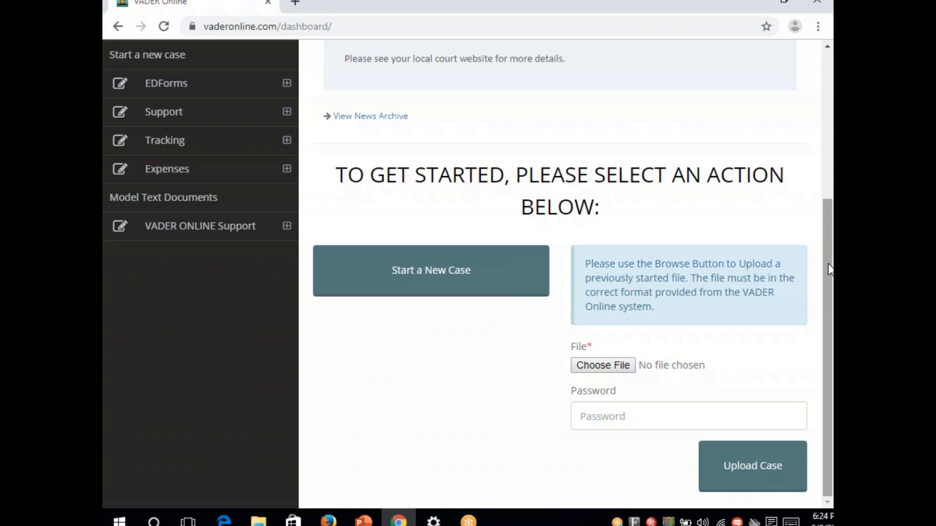
# Step: Pick the saved case text file from the Desktop and upload it
pyautogui.click(581, 365)
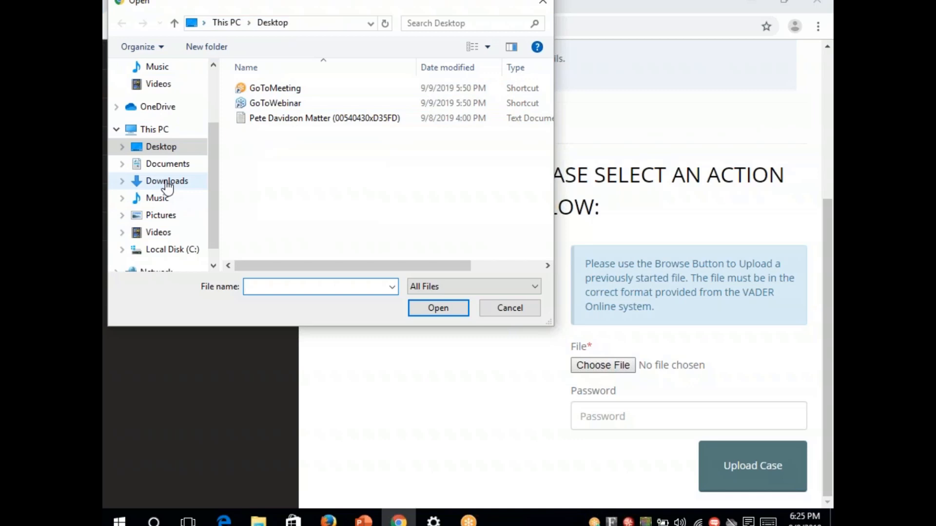
pyautogui.click(274, 120)
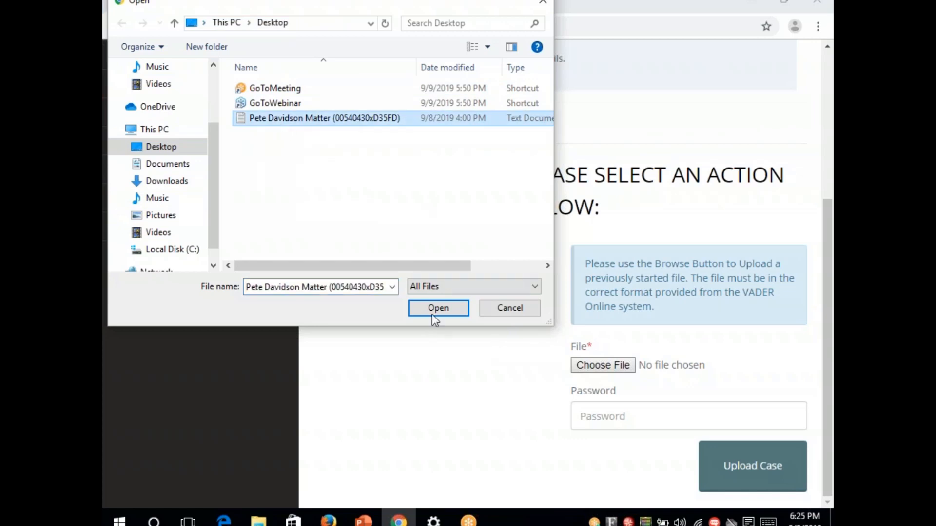
pyautogui.click(438, 312)
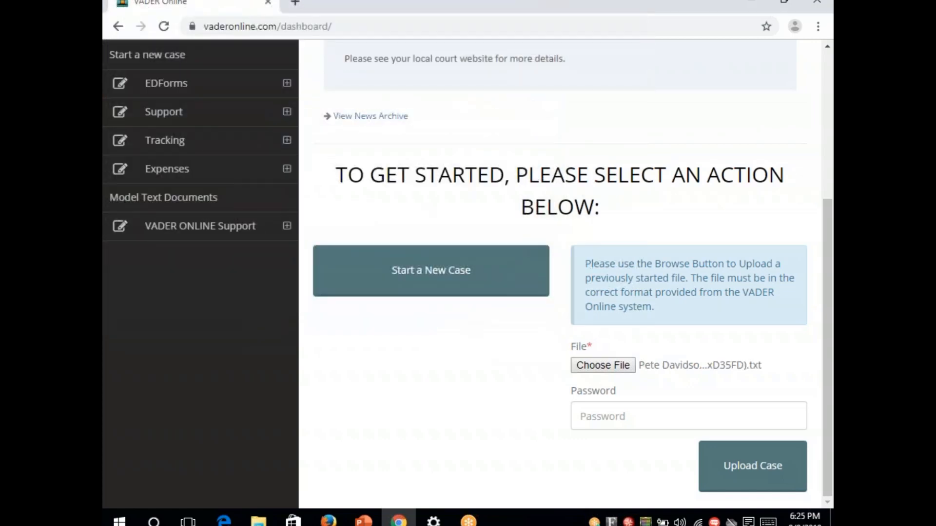
pyautogui.click(736, 466)
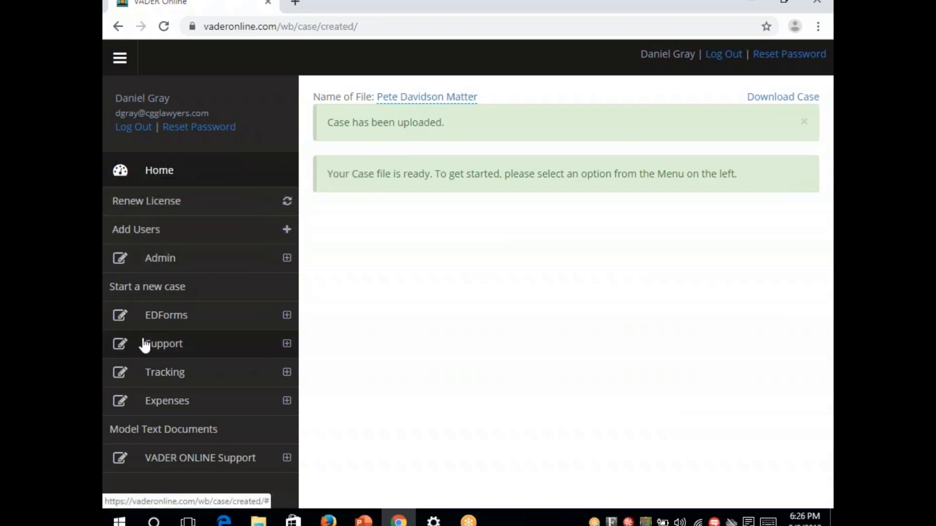
# Step: Open Support > Shared > Shared Calculation and switch the worksheet to fullscreen
pyautogui.click(151, 346)
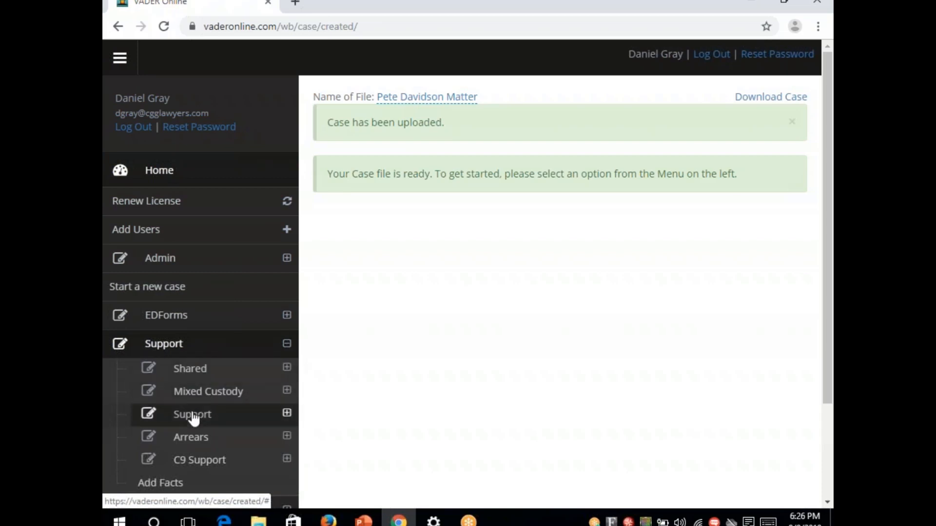
pyautogui.click(194, 370)
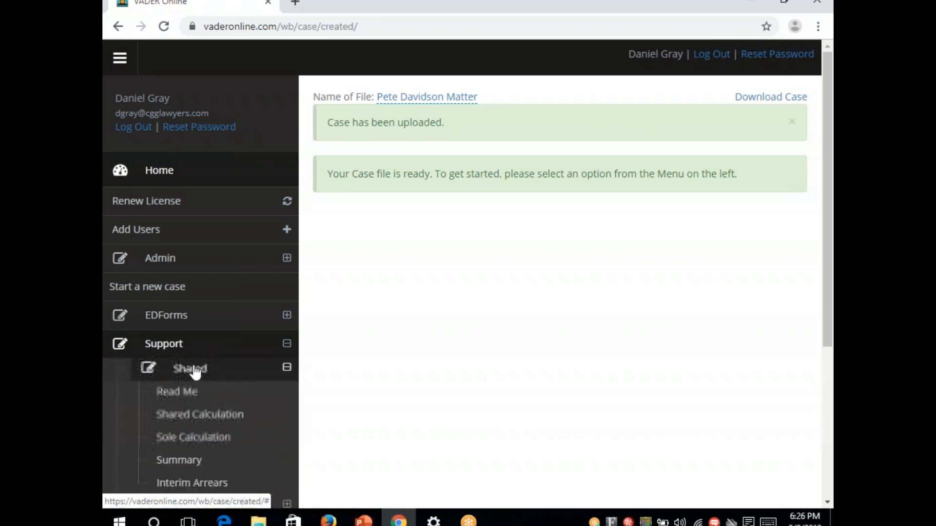
pyautogui.click(180, 415)
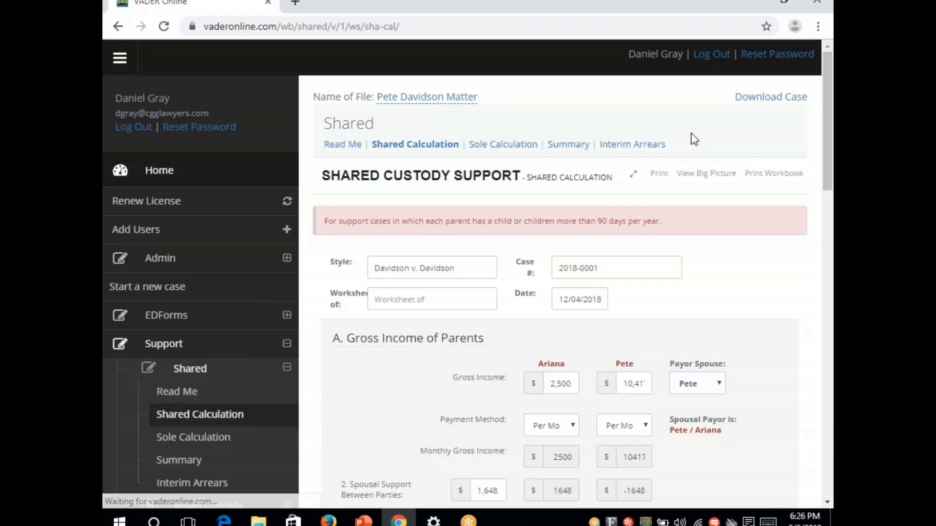
pyautogui.click(635, 176)
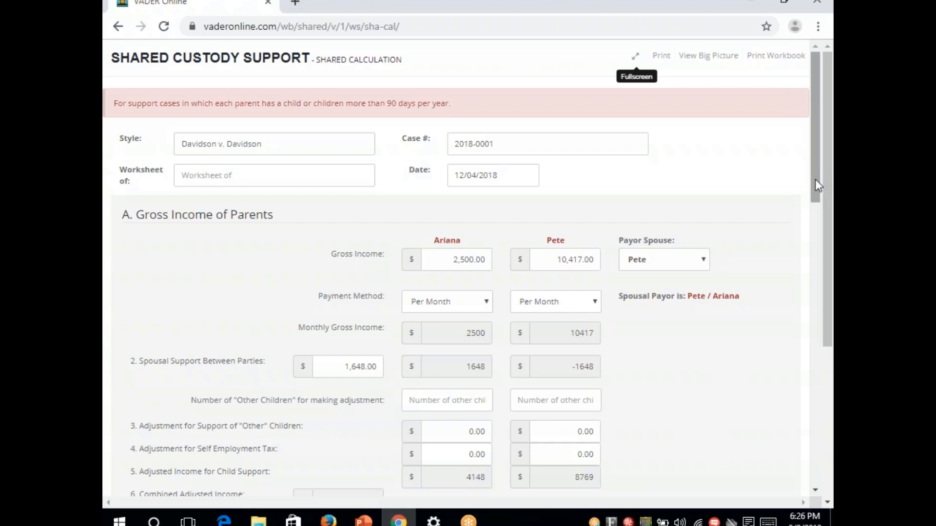
# Step: Change the first parent's gross income to 3000, then leave fullscreen view
pyautogui.moveTo(818, 186); pyautogui.dragTo(818, 225)
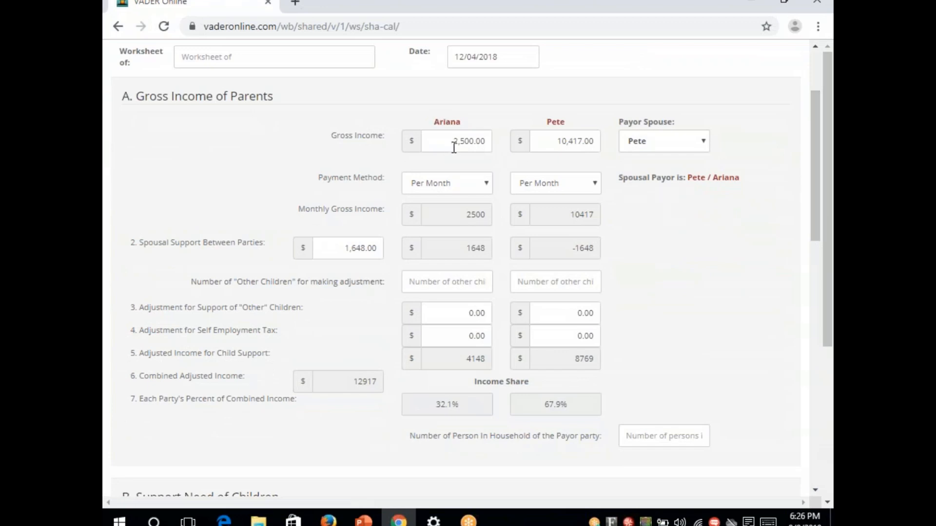
pyautogui.press('Delete')
pyautogui.press('Delete')
pyautogui.press('Delete')
pyautogui.press('Delete')
pyautogui.write('3000')
pyautogui.press('Tab')
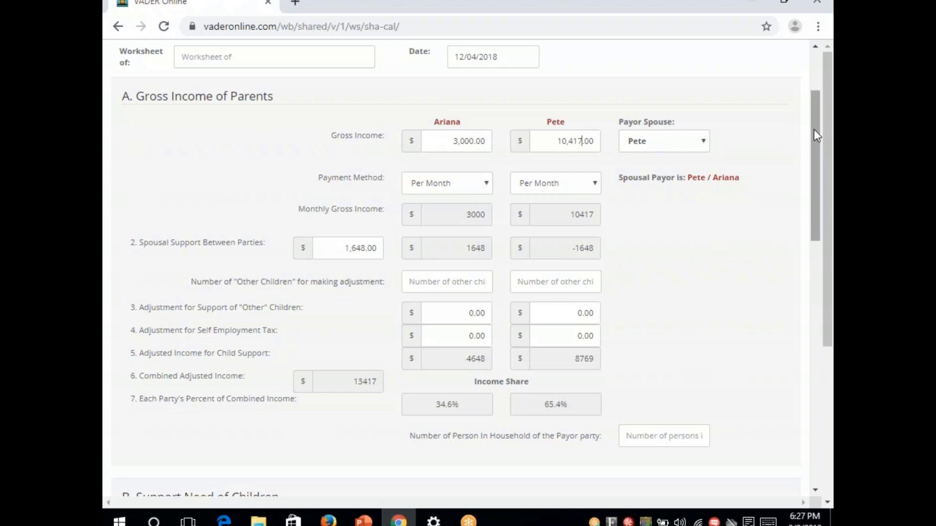
pyautogui.moveTo(814, 129); pyautogui.dragTo(811, 95)
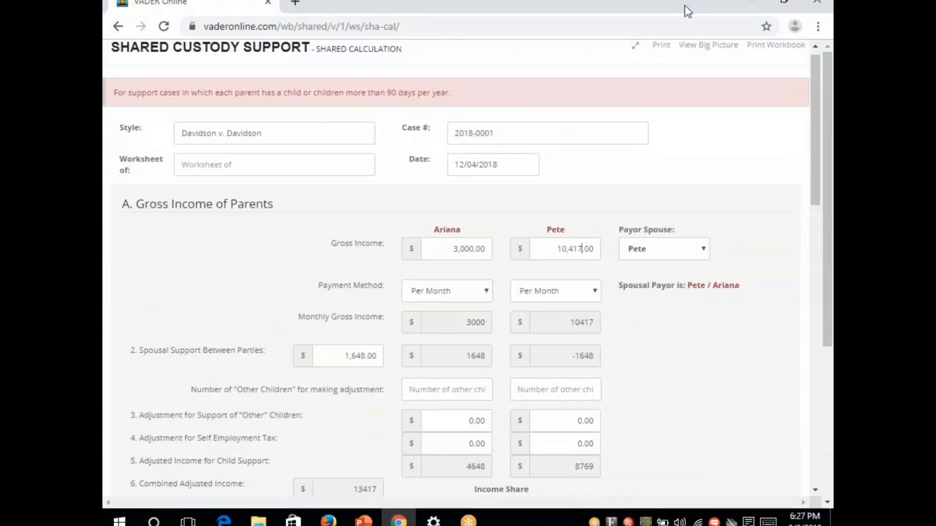
pyautogui.click(636, 47)
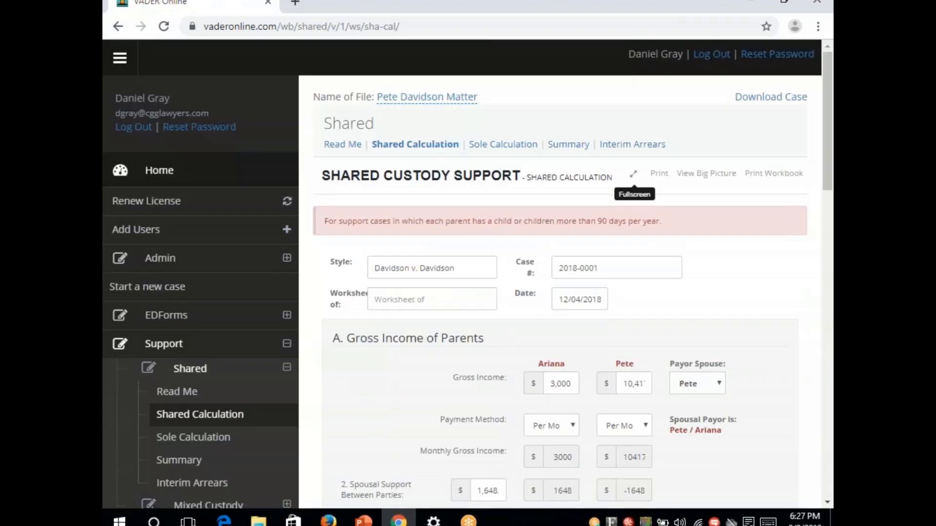
# Step: Open the EDForms Personal Property form, print it, and open print (1).pdf
pyautogui.click(164, 317)
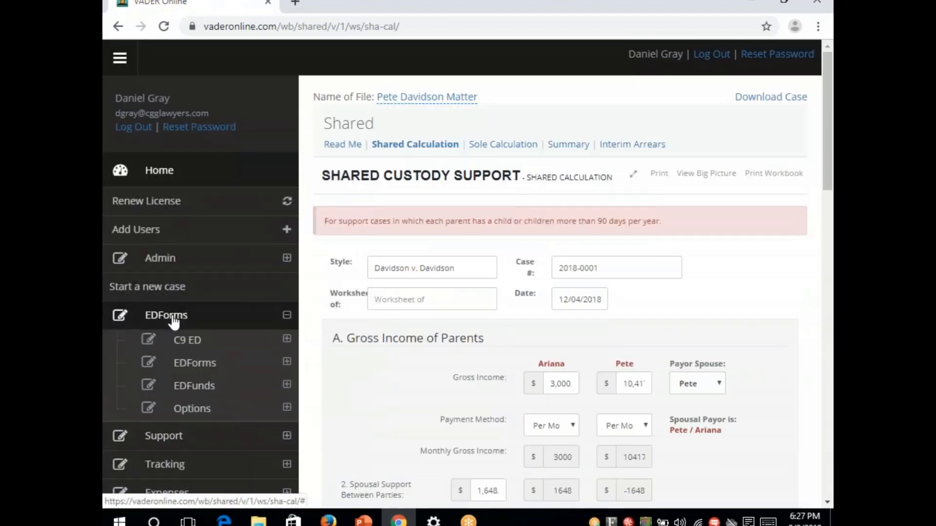
pyautogui.click(192, 366)
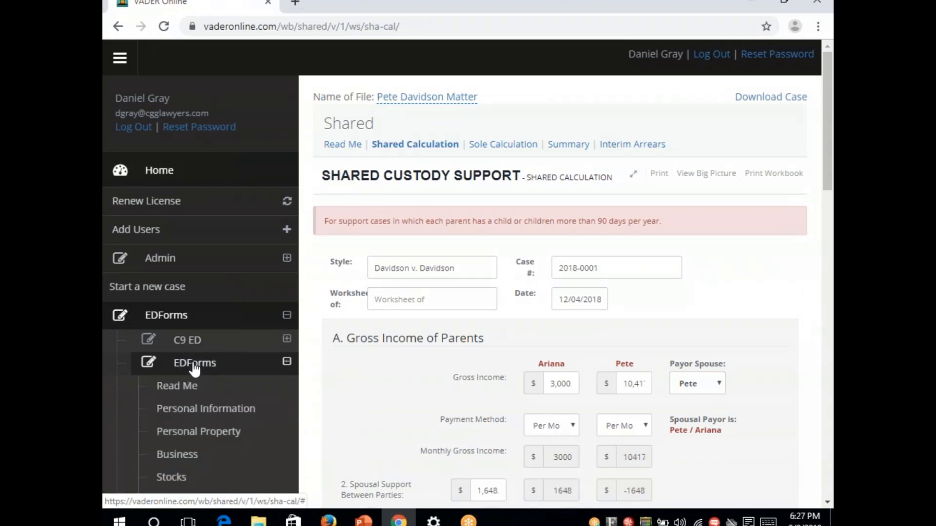
pyautogui.click(181, 432)
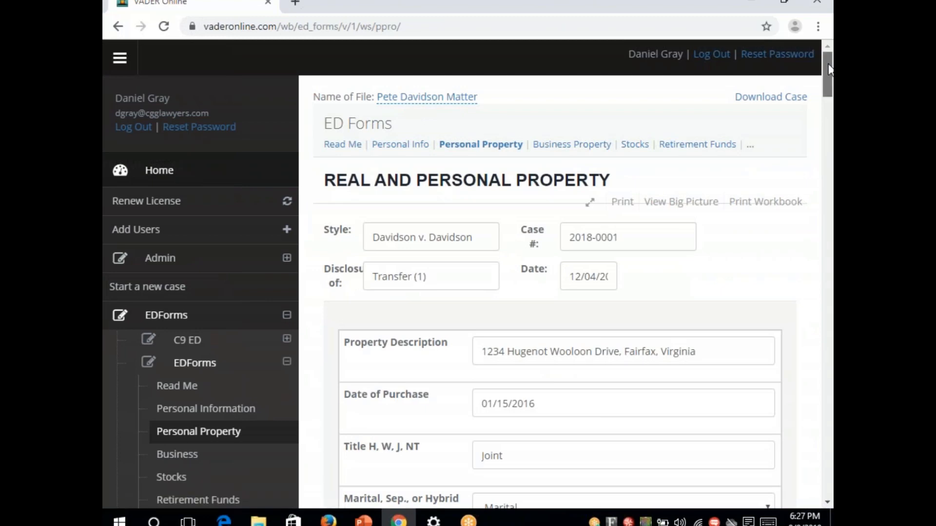
pyautogui.moveTo(829, 68)
pyautogui.mouseDown()
pyautogui.moveTo(831, 139)
pyautogui.moveTo(829, 76)
pyautogui.mouseUp()
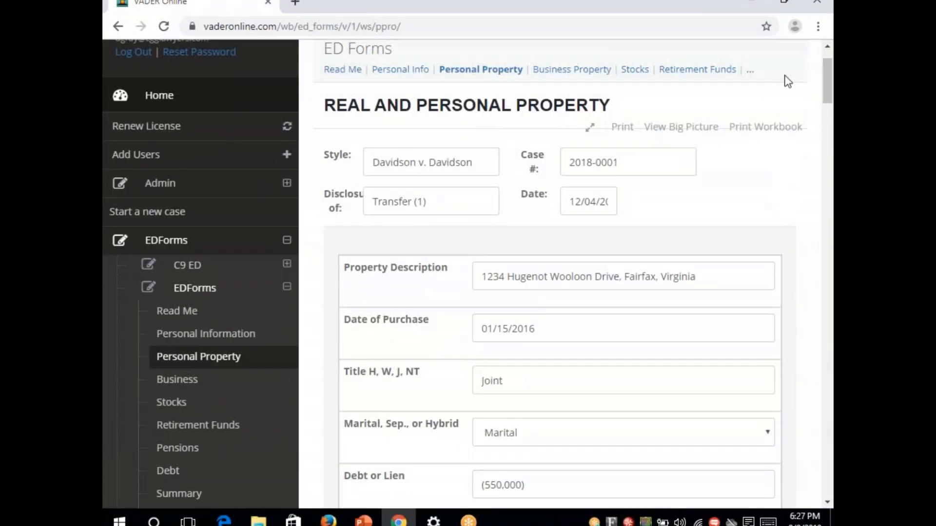
pyautogui.click(620, 129)
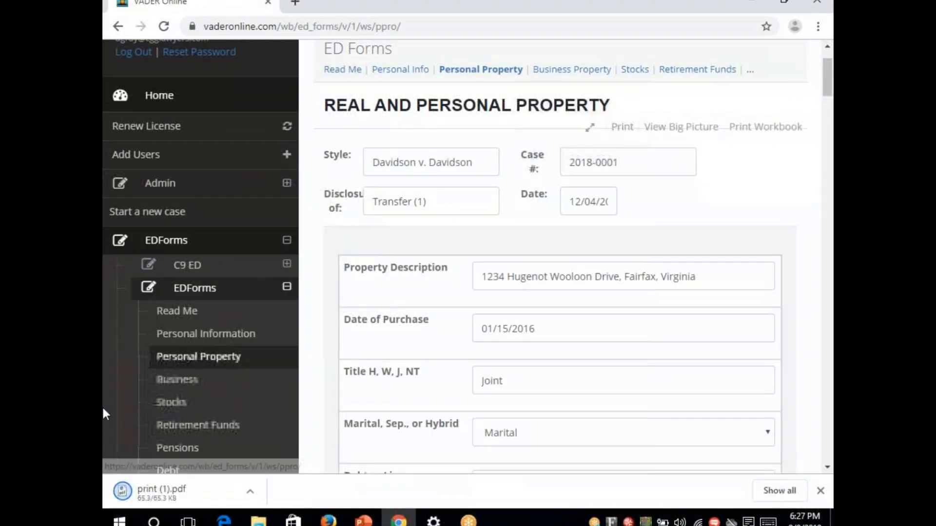
pyautogui.click(147, 494)
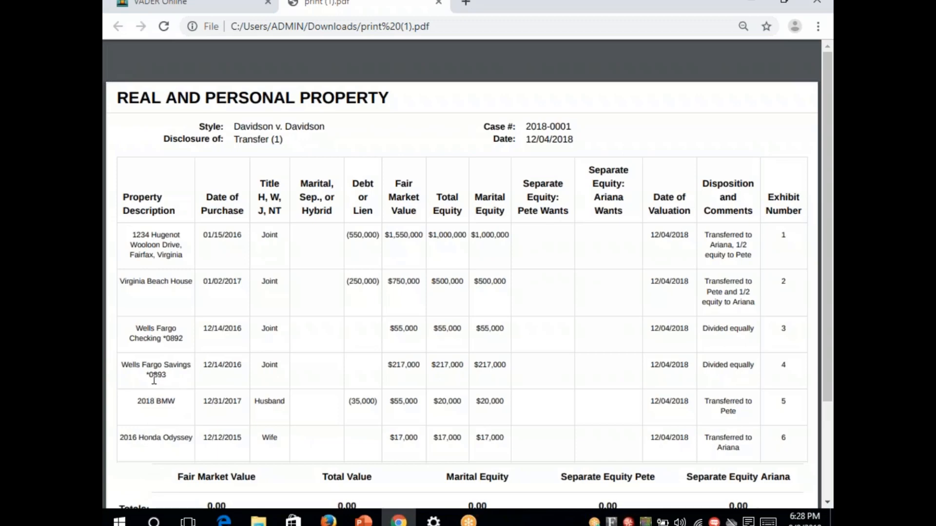
pyautogui.click(438, 3)
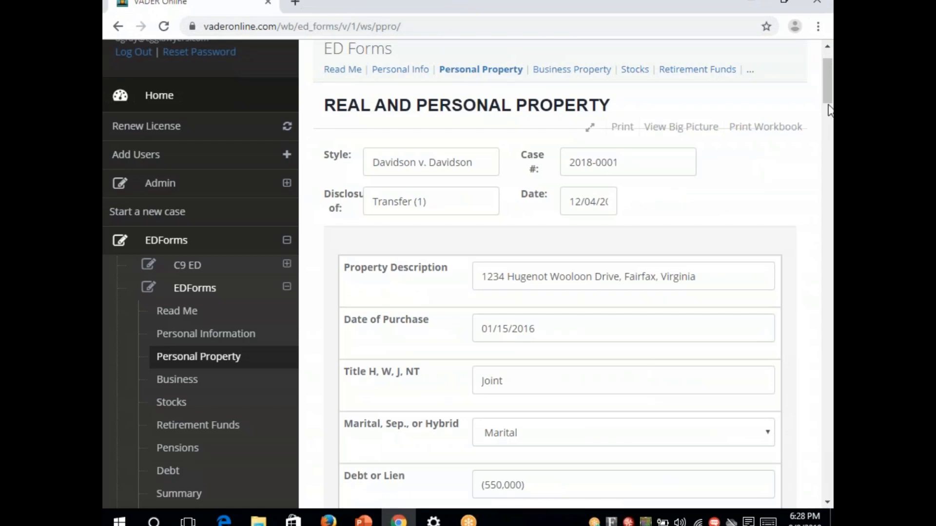
pyautogui.scroll(-2, 829, 98)
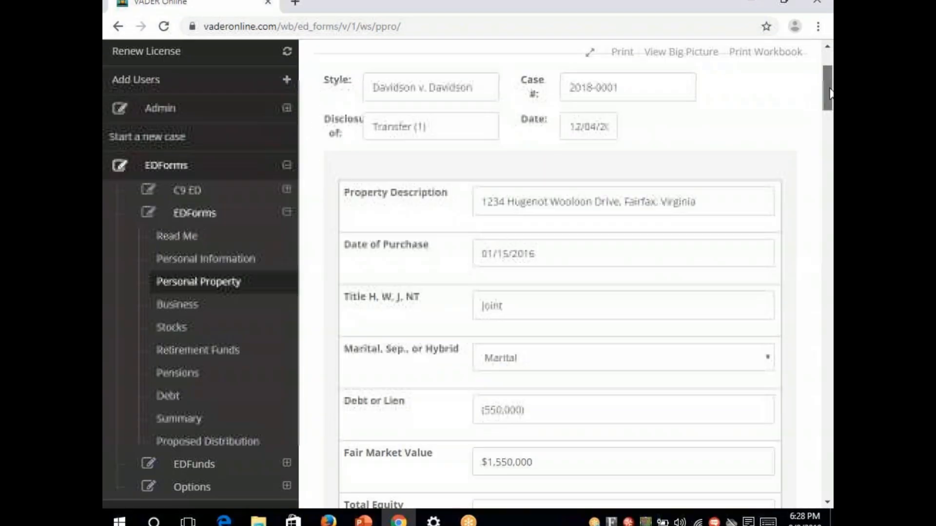
pyautogui.moveTo(829, 92)
pyautogui.mouseDown()
pyautogui.moveTo(832, 135)
pyautogui.moveTo(831, 102)
pyautogui.mouseUp()
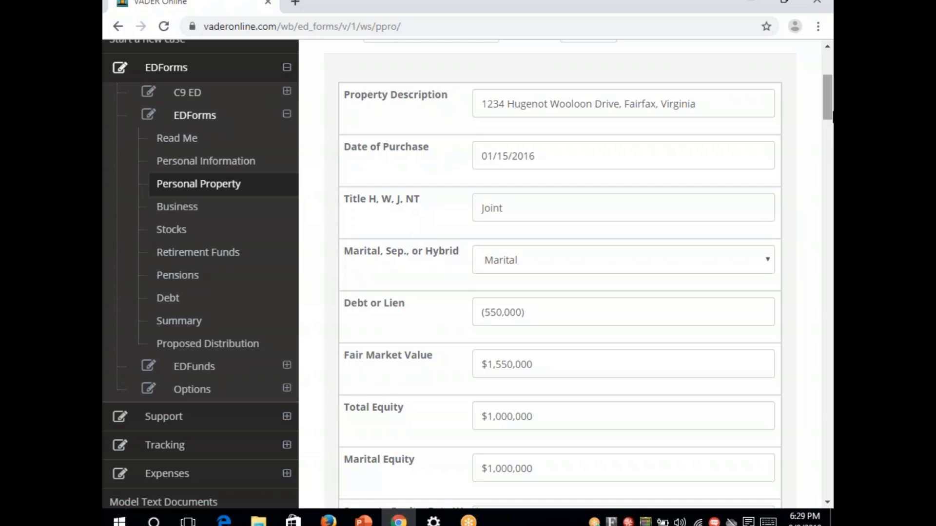
pyautogui.moveTo(830, 110); pyautogui.dragTo(828, 171)
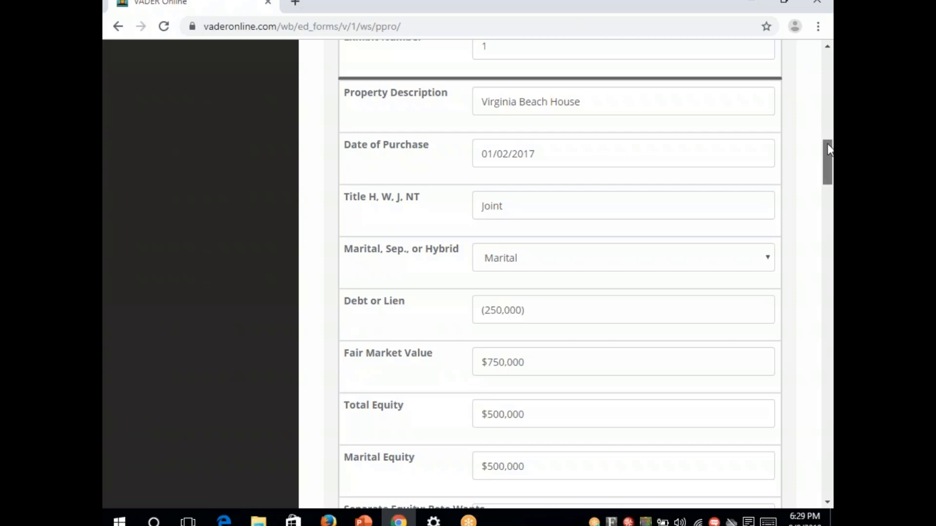
pyautogui.moveTo(829, 150); pyautogui.dragTo(823, 481)
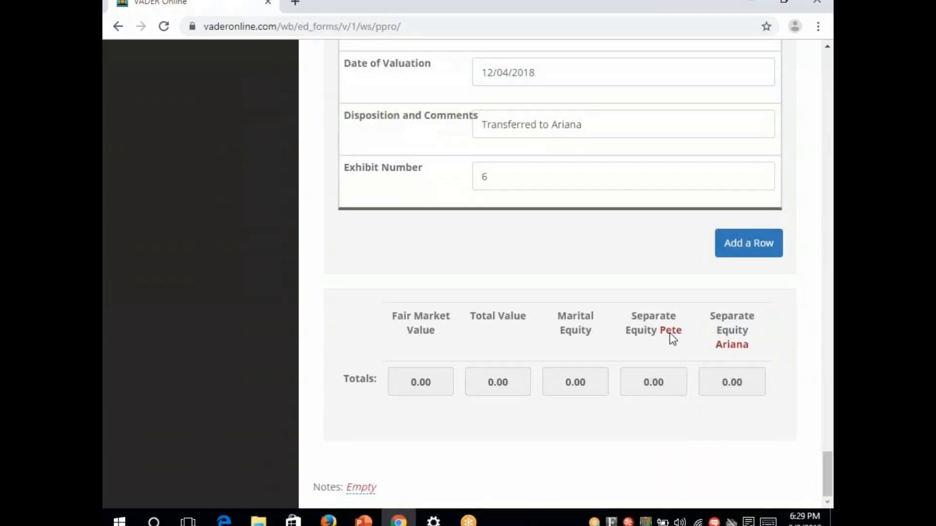
# Step: Add a blank property row after the sixth item and return to the form's top
pyautogui.click(736, 253)
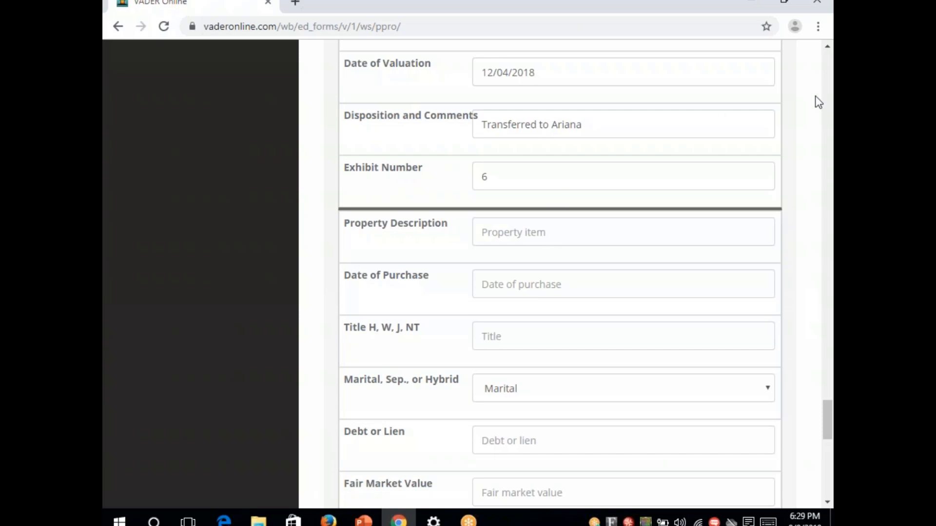
pyautogui.click(828, 97)
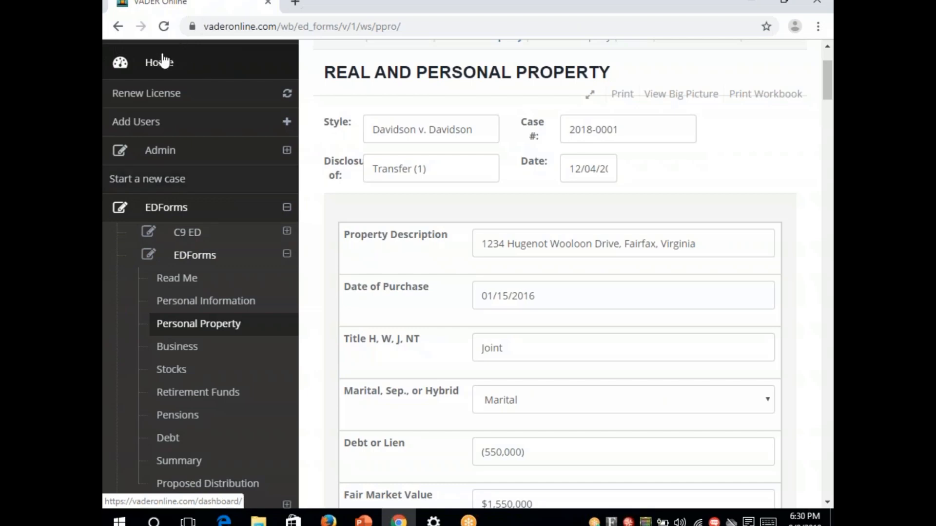
# Step: From the Home dashboard, go to Support > Shared > Shared Calculation
pyautogui.click(161, 64)
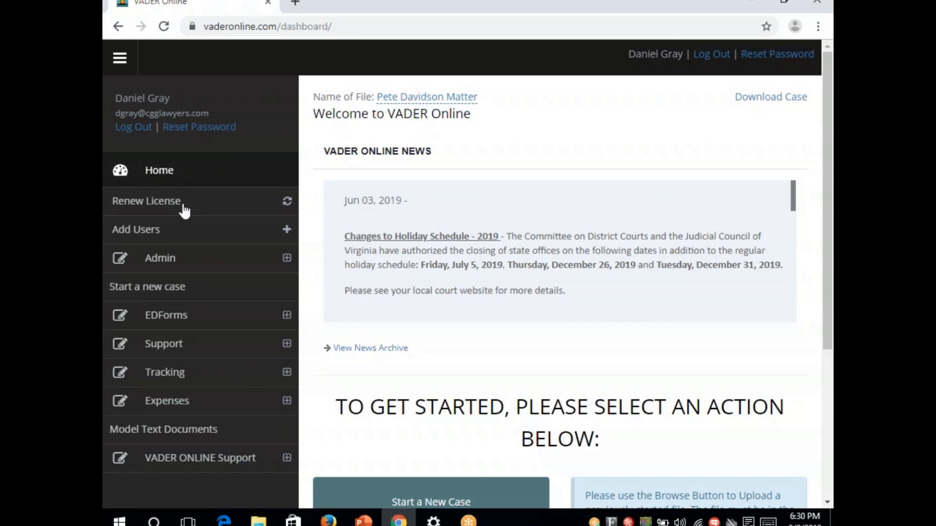
pyautogui.click(168, 346)
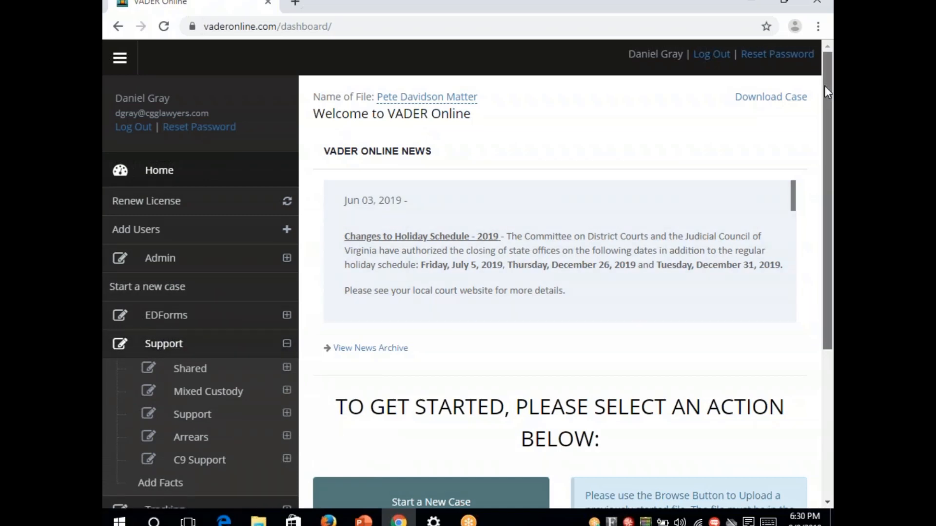
pyautogui.moveTo(824, 86); pyautogui.dragTo(828, 209)
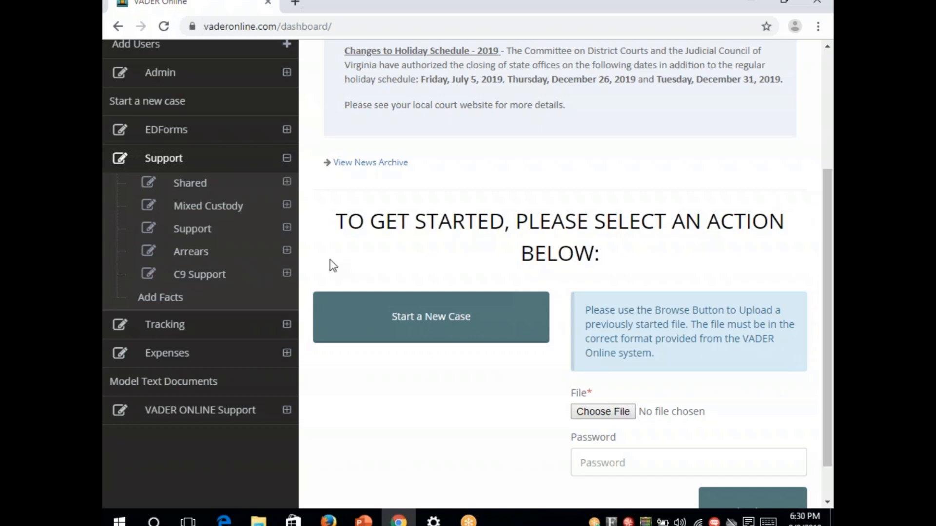
pyautogui.click(193, 254)
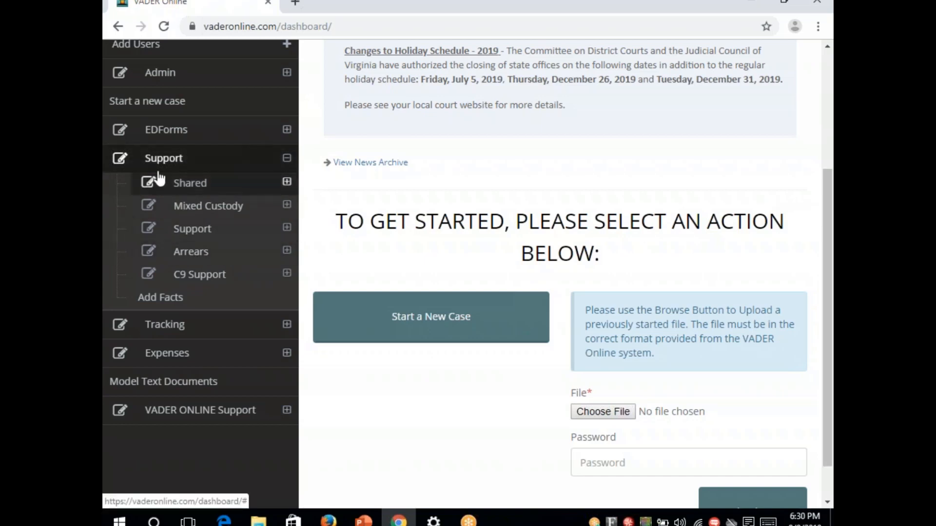
pyautogui.click(187, 184)
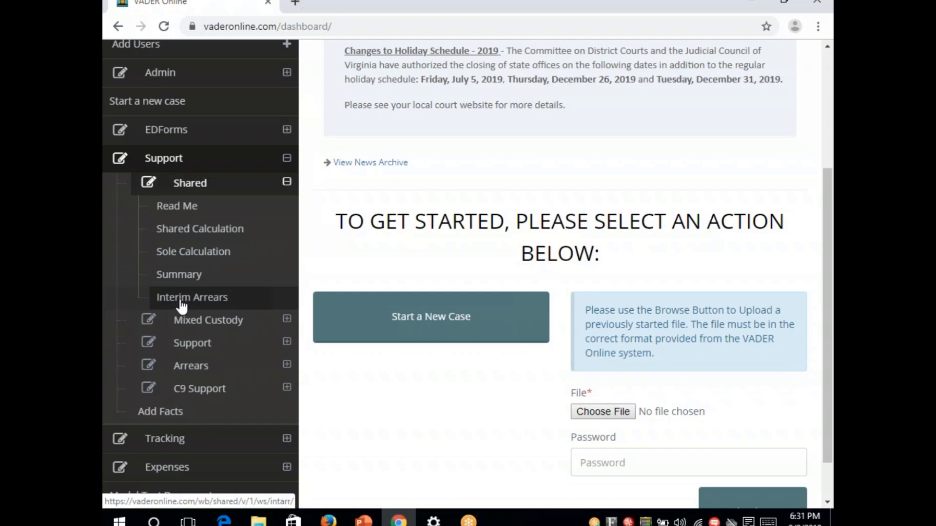
pyautogui.click(199, 235)
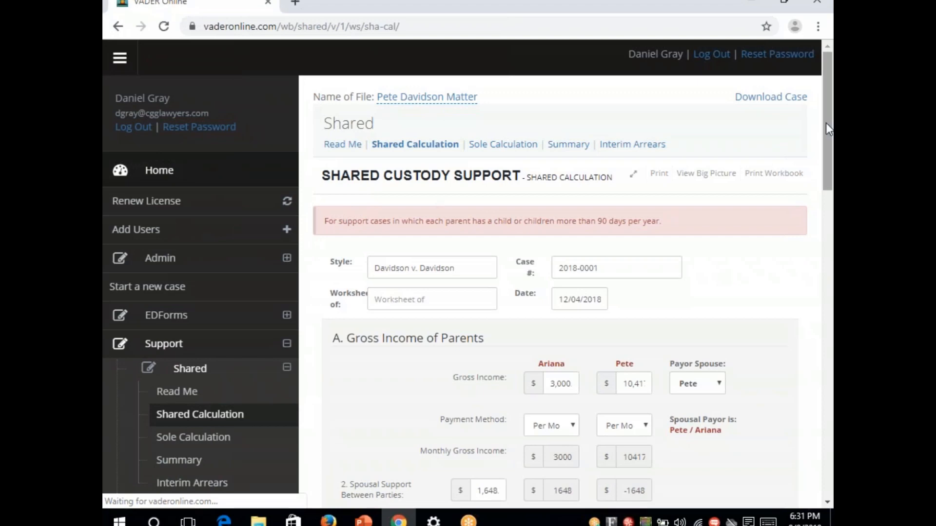
# Step: Review the shared calculation down to section E, then print it
pyautogui.moveTo(826, 120); pyautogui.dragTo(833, 422)
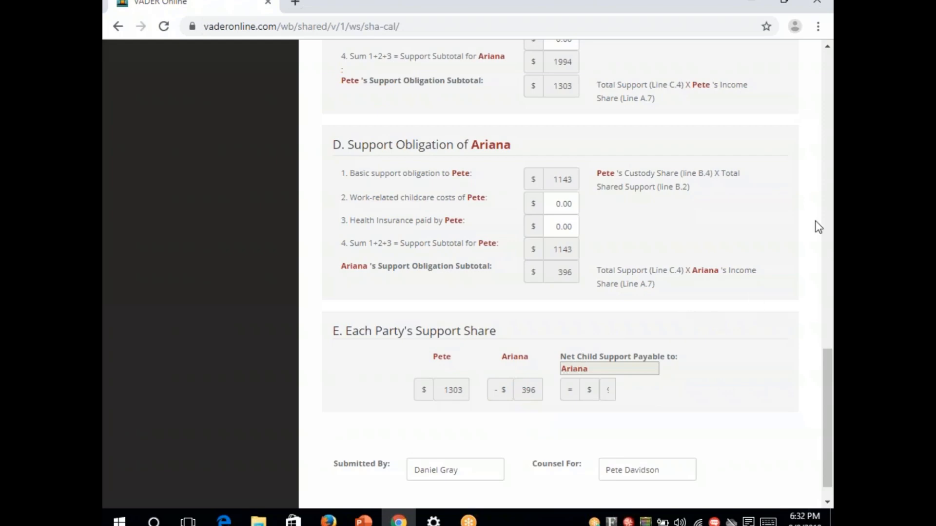
pyautogui.scroll(1, 829, 217)
pyautogui.click(829, 217)
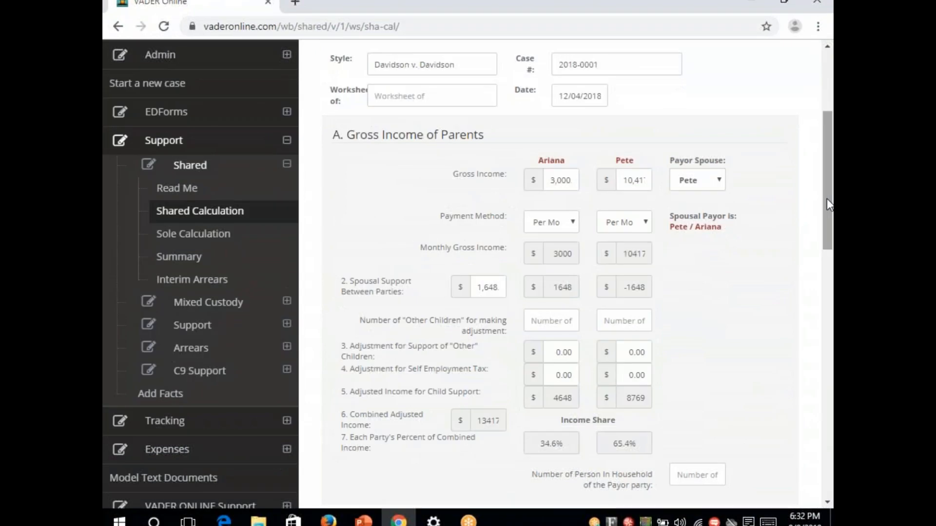
pyautogui.moveTo(827, 198); pyautogui.dragTo(826, 155)
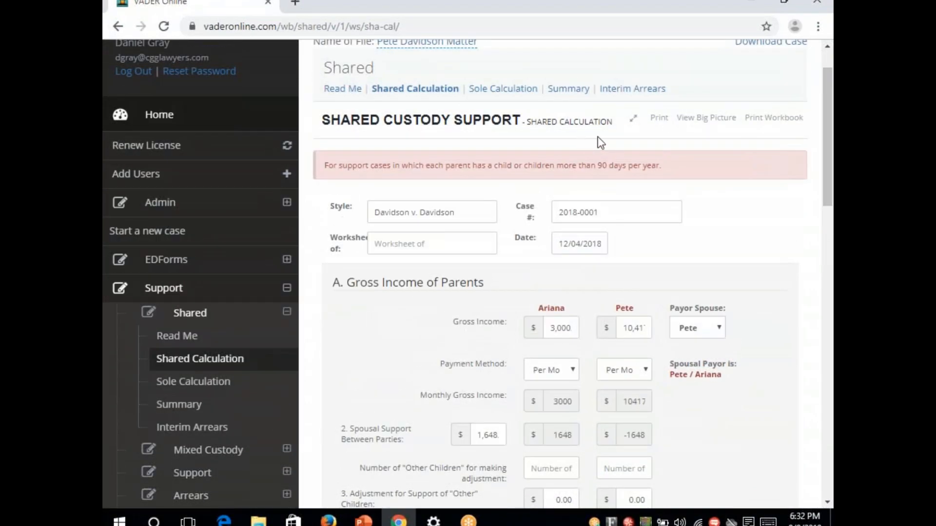
pyautogui.click(659, 117)
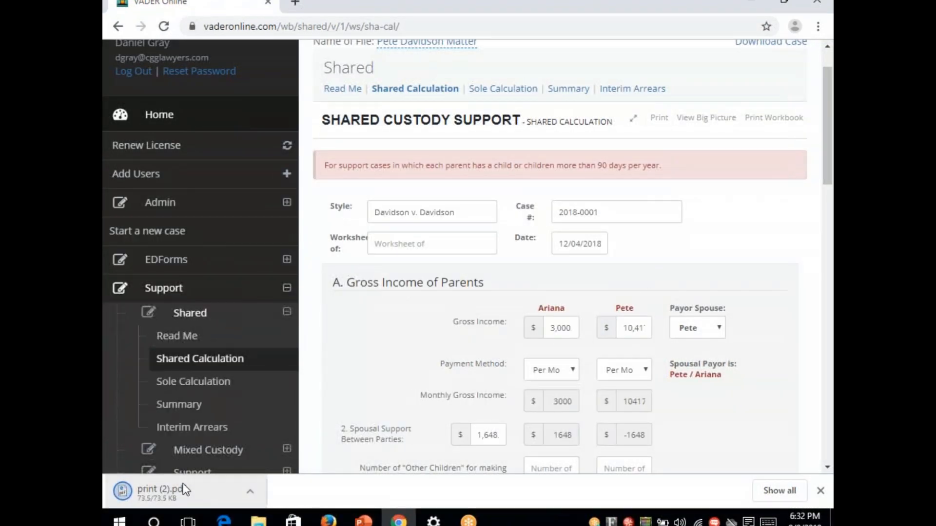
# Step: Open print (2).pdf, check the $907 net support figure, and close the PDF
pyautogui.click(176, 491)
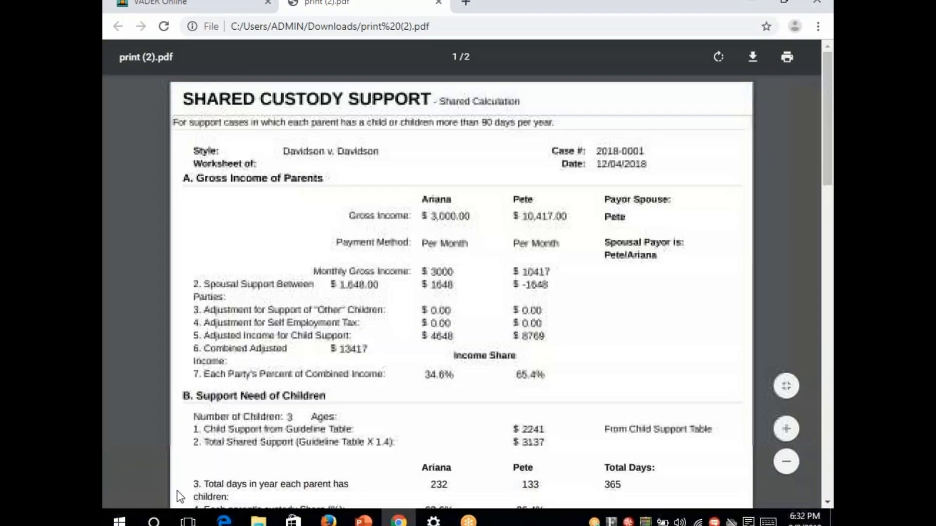
pyautogui.moveTo(827, 144); pyautogui.dragTo(831, 292)
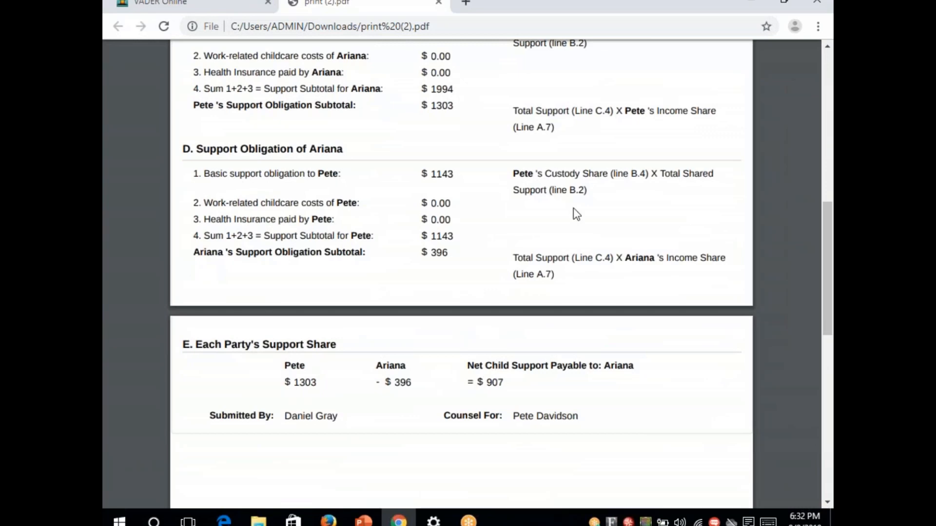
pyautogui.click(438, 3)
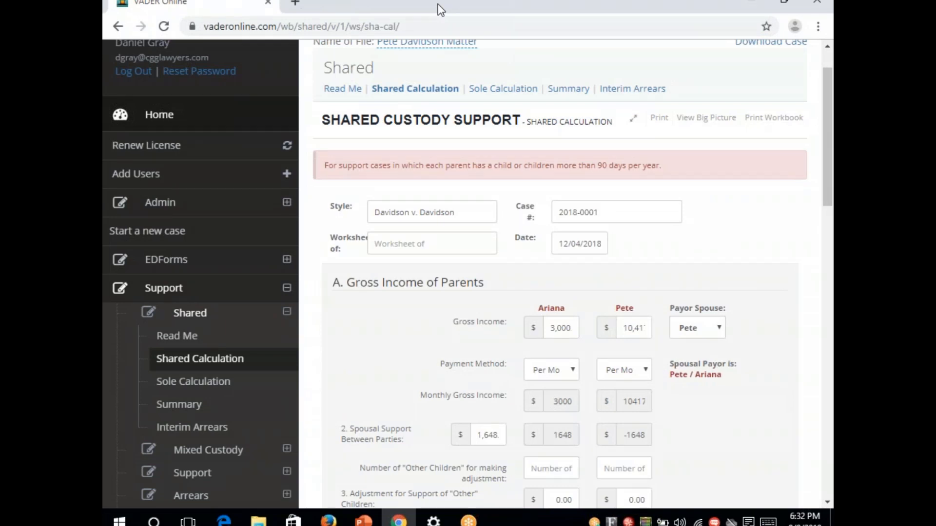
# Step: Open Interim Arrears and enter $961 monthly support, petition date 01/01/2018 and hearing date 07/05/2018
pyautogui.click(189, 437)
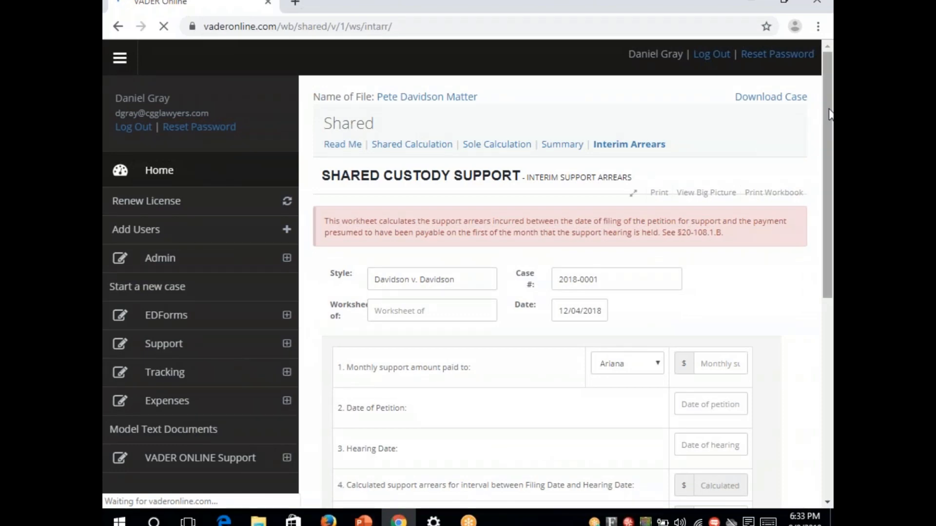
pyautogui.moveTo(829, 117); pyautogui.dragTo(826, 194)
pyautogui.click(728, 201)
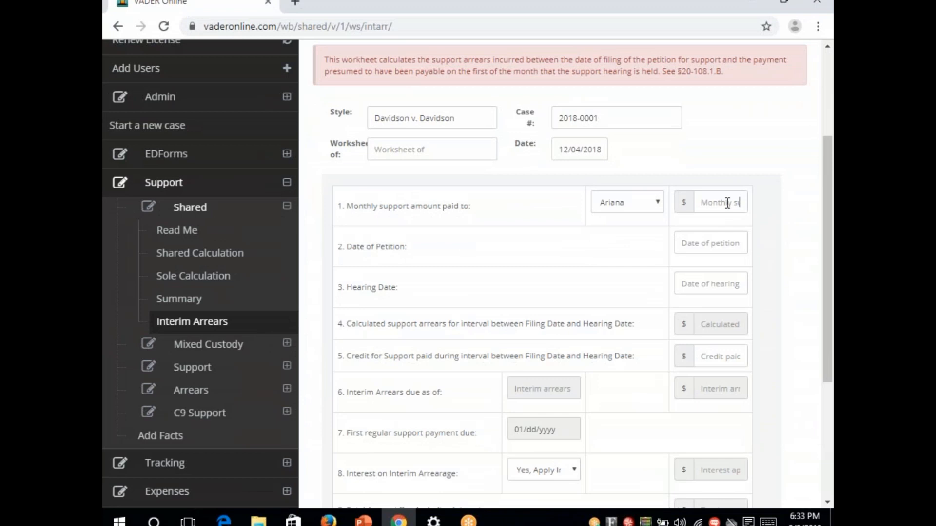
pyautogui.write('961')
pyautogui.press('Tab')
pyautogui.write('01/01/2018')
pyautogui.press('Tab')
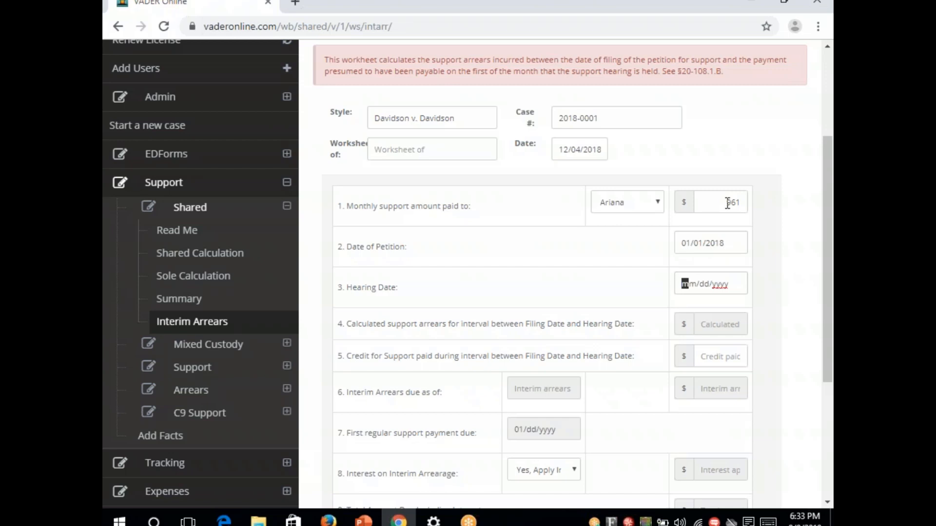
pyautogui.write('07/05/2018')
pyautogui.press('Tab')
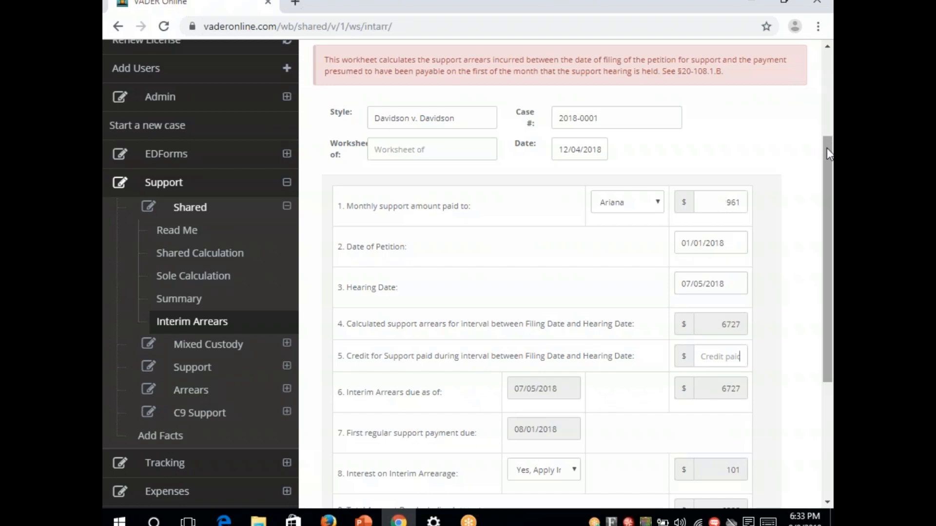
# Step: Enter a $4200 credit paid, reducing the arrears total to $2576
pyautogui.moveTo(829, 154); pyautogui.dragTo(819, 225)
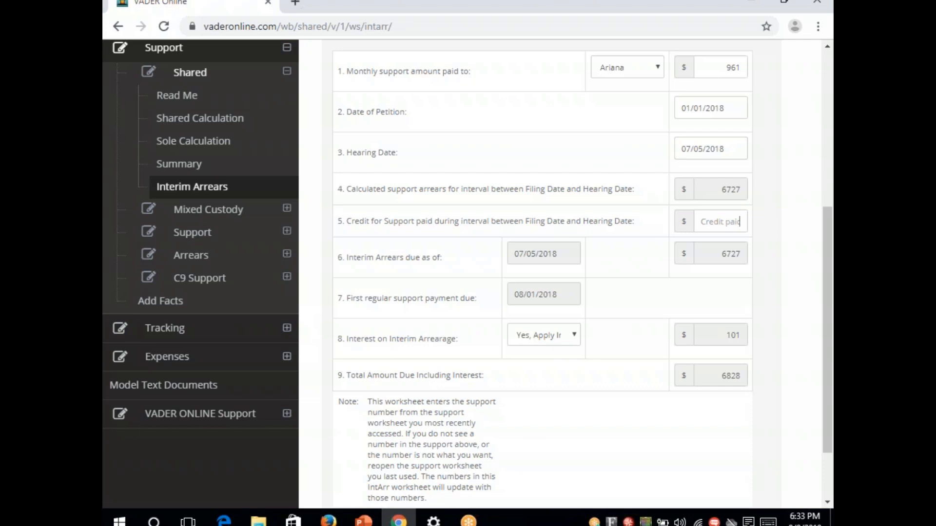
pyautogui.write('4200')
pyautogui.moveTo(830, 226); pyautogui.dragTo(829, 248)
pyautogui.click(721, 336)
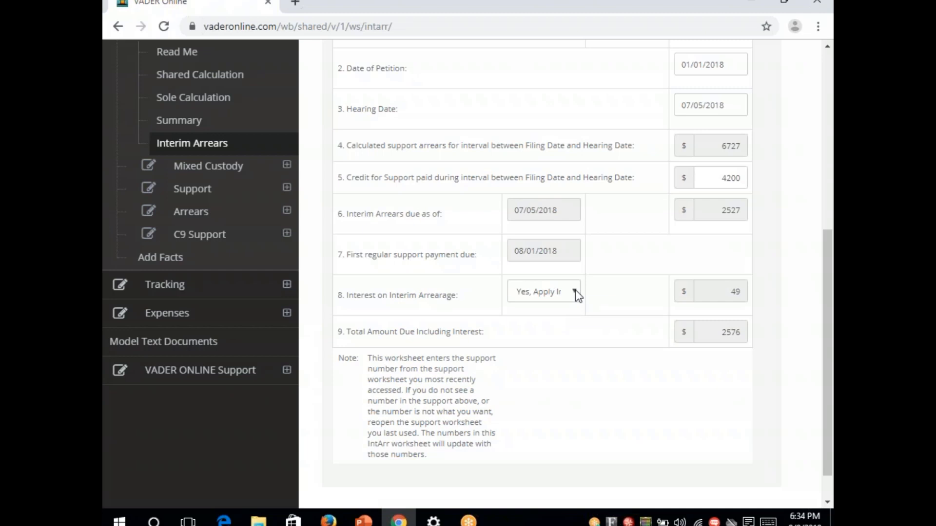
pyautogui.click(575, 292)
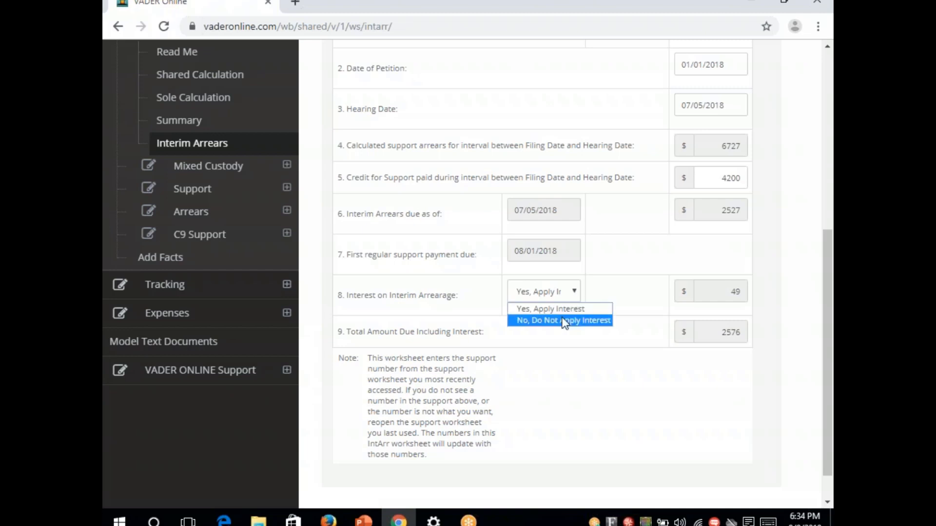
pyautogui.click(565, 321)
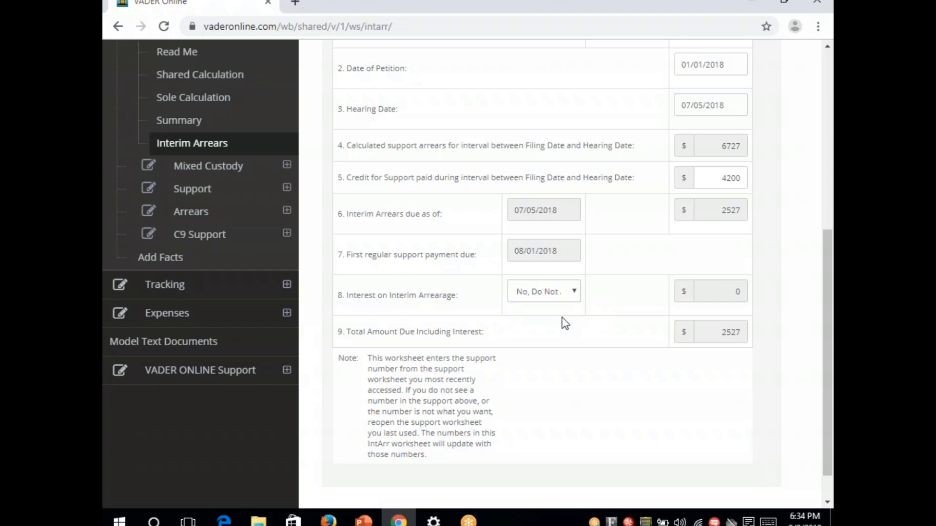
pyautogui.click(578, 296)
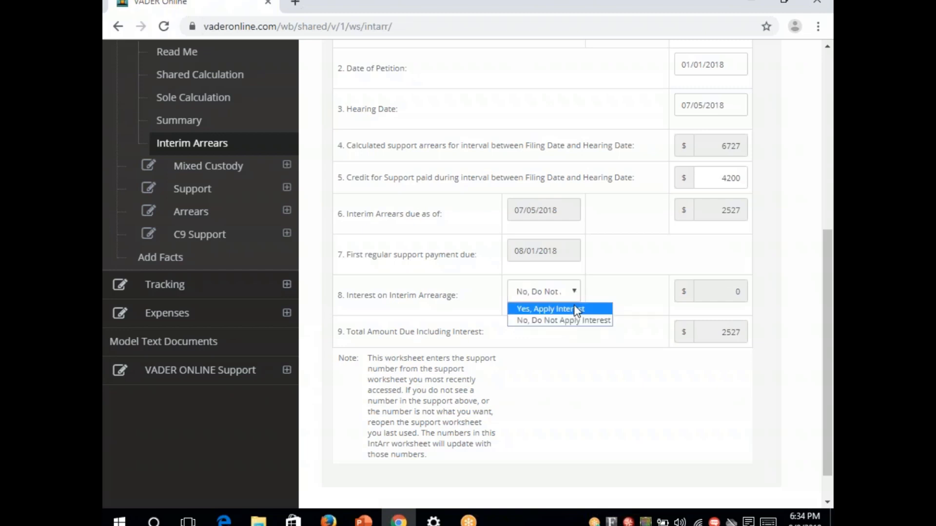
pyautogui.click(575, 306)
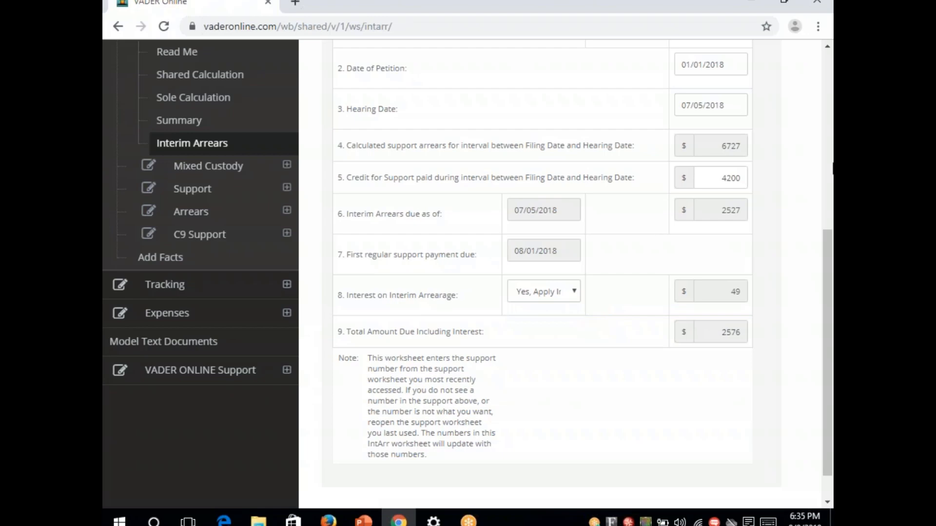
# Step: Print the worksheet to print (3).pdf, review the PDF, then close it
pyautogui.moveTo(831, 250); pyautogui.dragTo(830, 92)
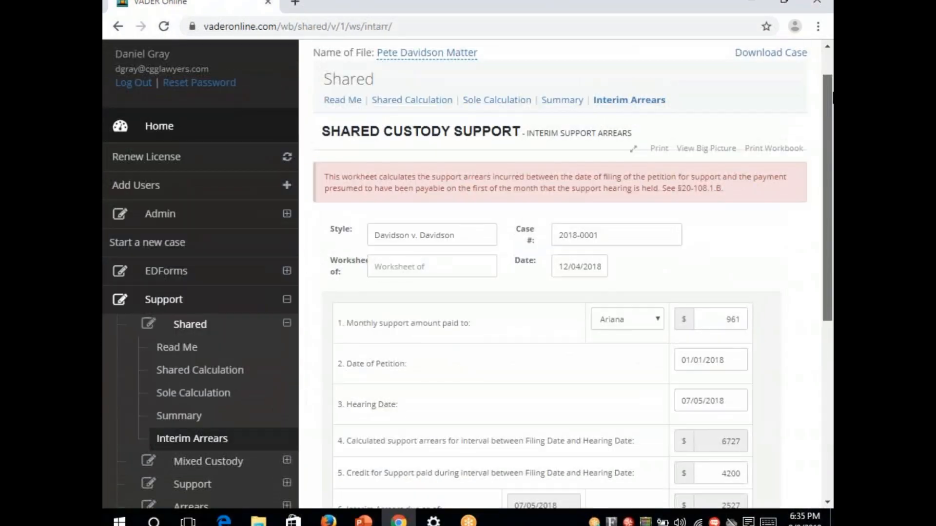
pyautogui.click(660, 149)
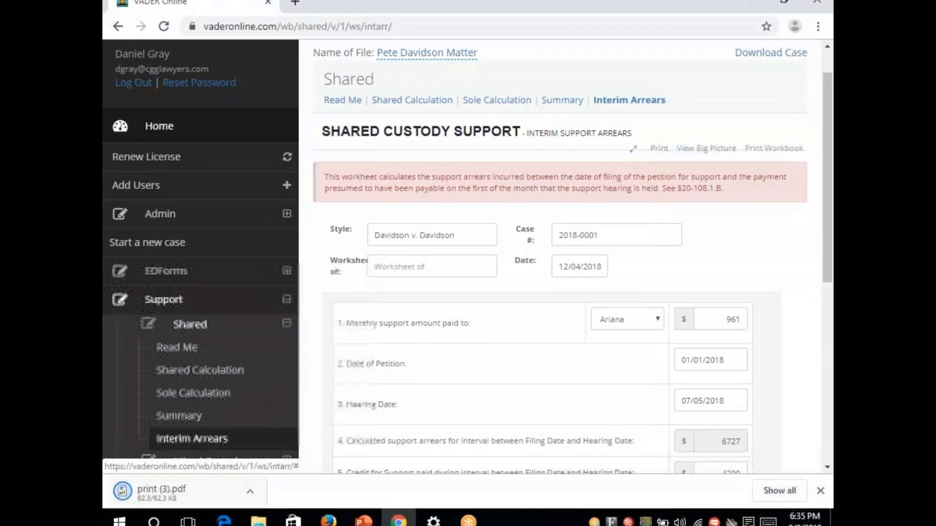
pyautogui.click(152, 491)
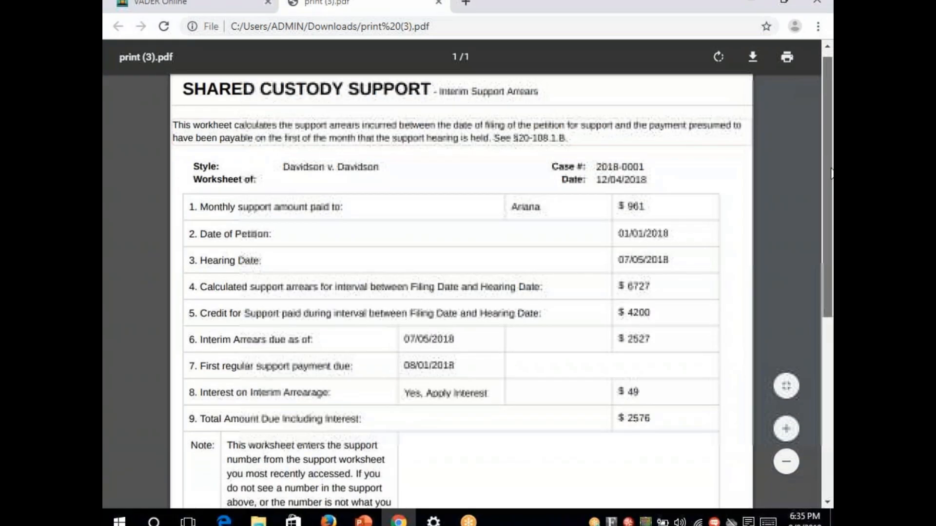
pyautogui.scroll(-2, 780, 161)
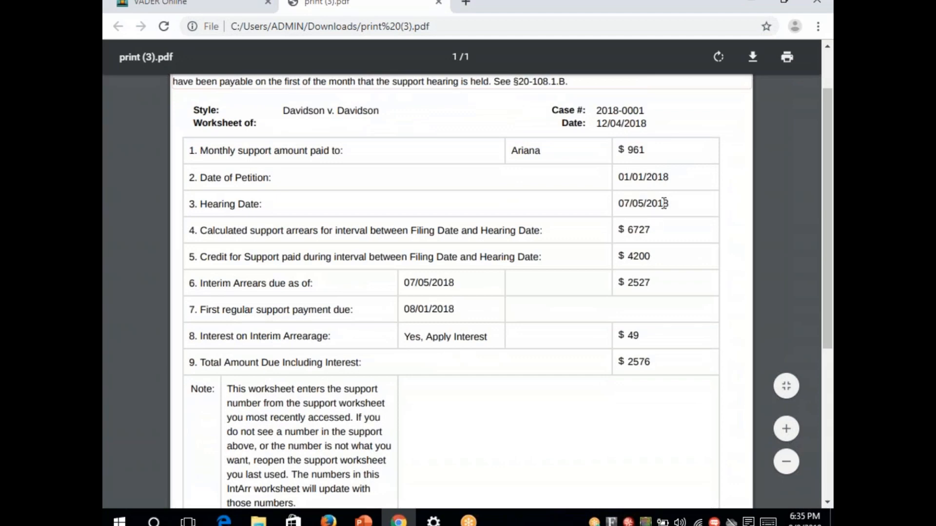
pyautogui.click(438, 4)
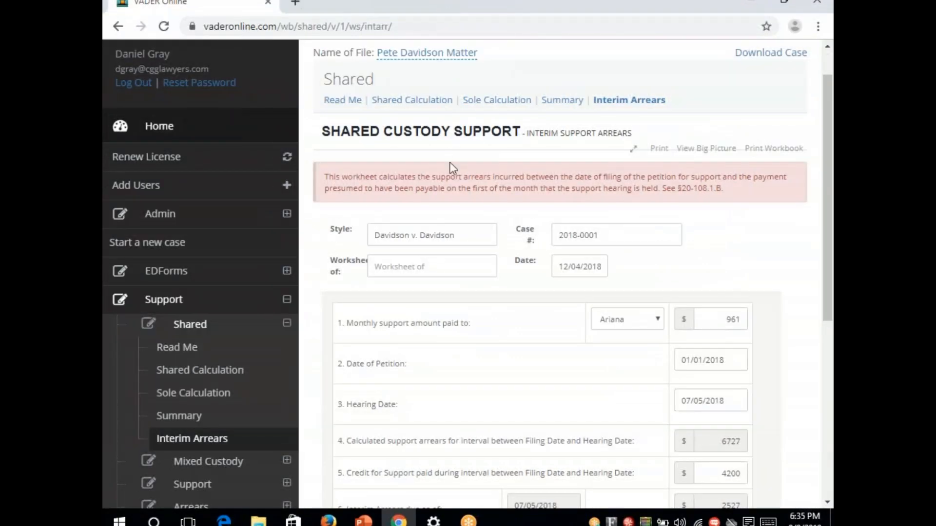
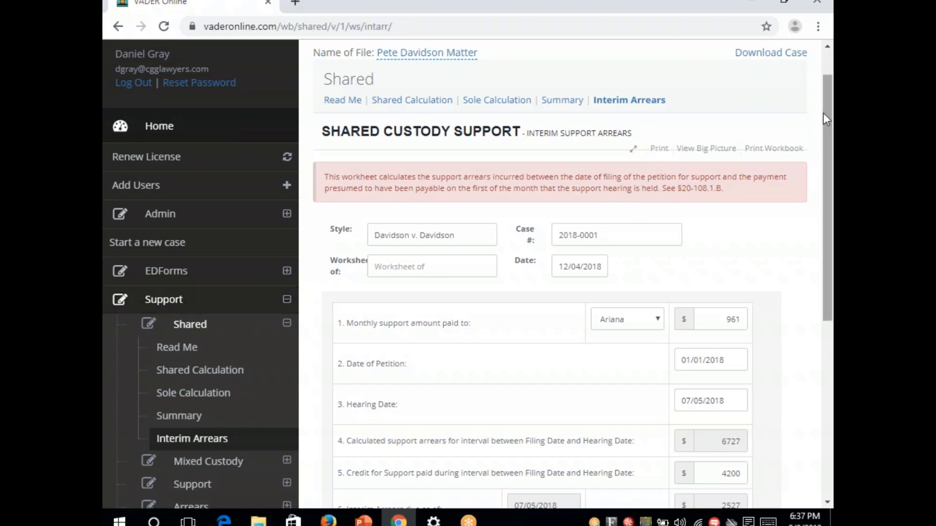
# Step: Scroll past the $2576 arrears total and expand Mixed Custody to show its four worksheets
pyautogui.moveTo(826, 110); pyautogui.dragTo(830, 190)
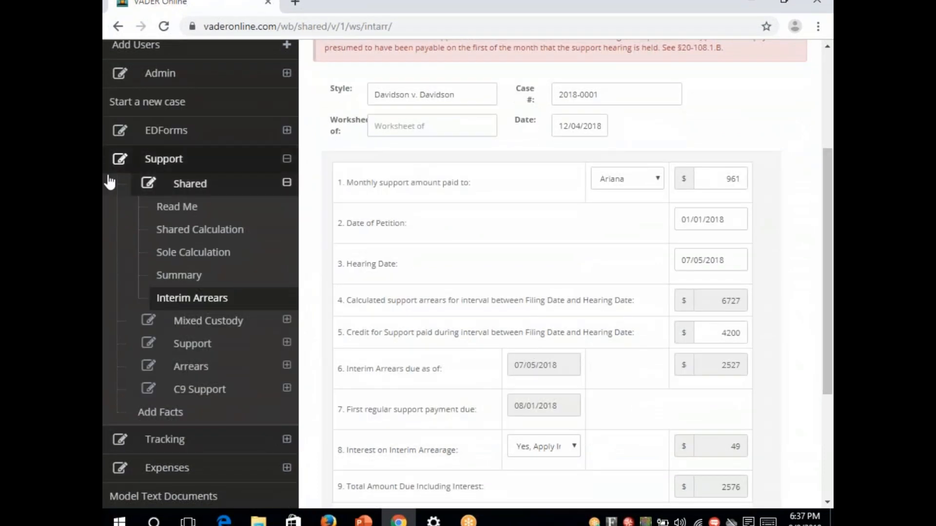
pyautogui.click(191, 324)
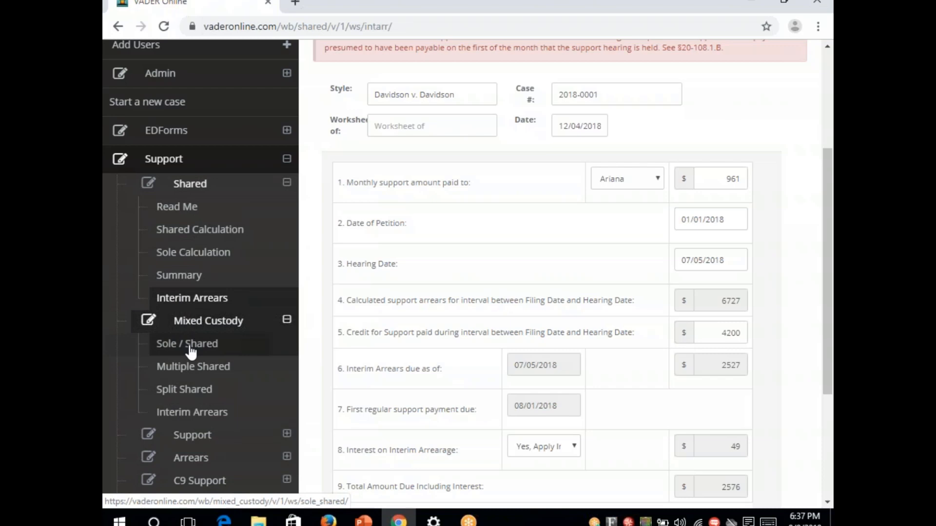
# Step: Review Sole / Shared income, then open Multiple Shared with 3 children and $2,500.0 / $10,417 incomes
pyautogui.click(191, 347)
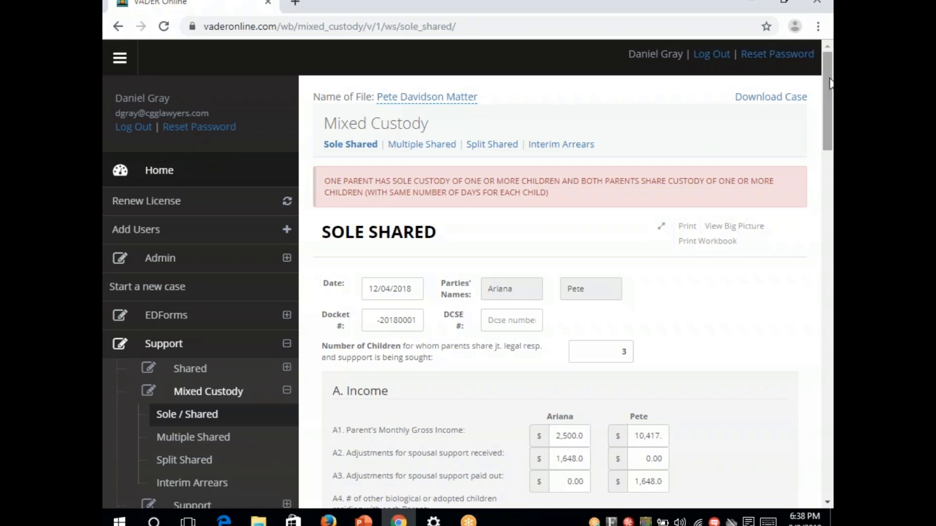
pyautogui.moveTo(830, 83); pyautogui.dragTo(826, 133)
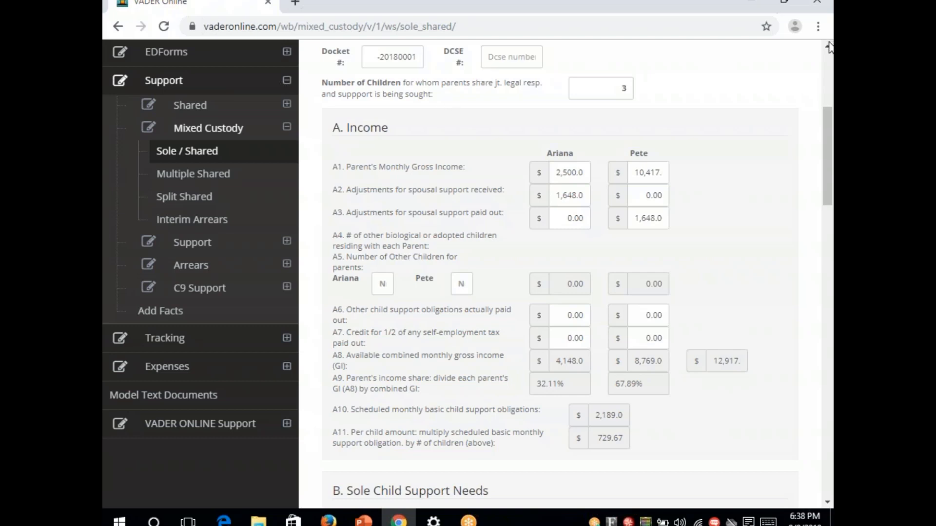
pyautogui.moveTo(831, 124)
pyautogui.mouseDown()
pyautogui.moveTo(830, 201)
pyautogui.moveTo(833, 117)
pyautogui.mouseUp()
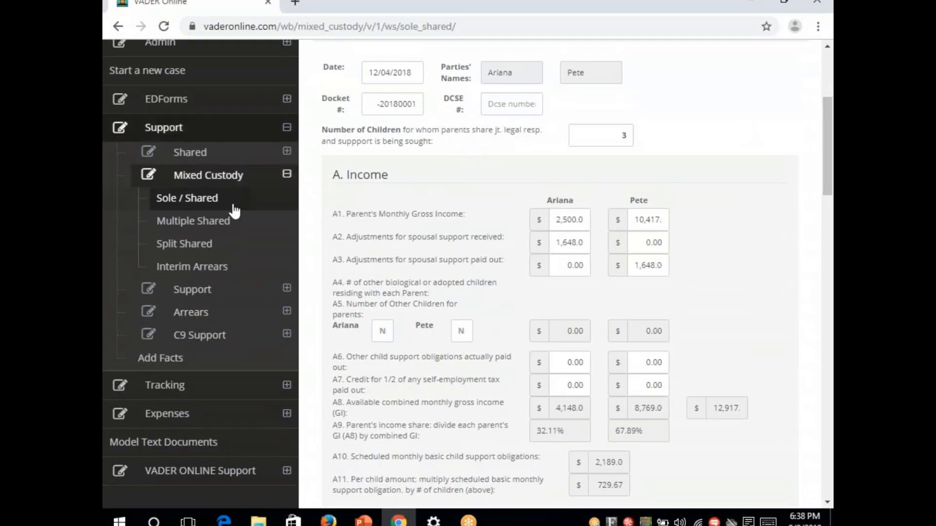
pyautogui.click(210, 222)
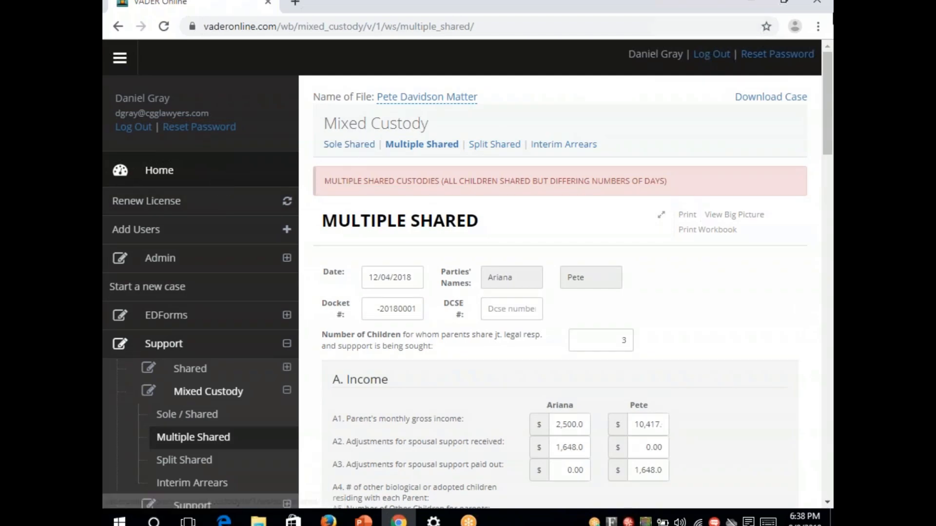
pyautogui.moveTo(826, 75); pyautogui.dragTo(832, 195)
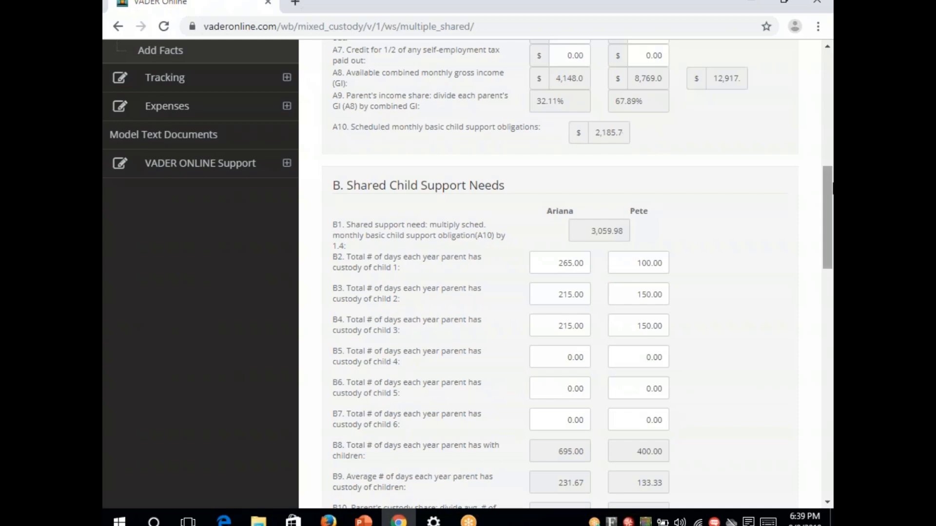
pyautogui.moveTo(825, 189); pyautogui.dragTo(830, 232)
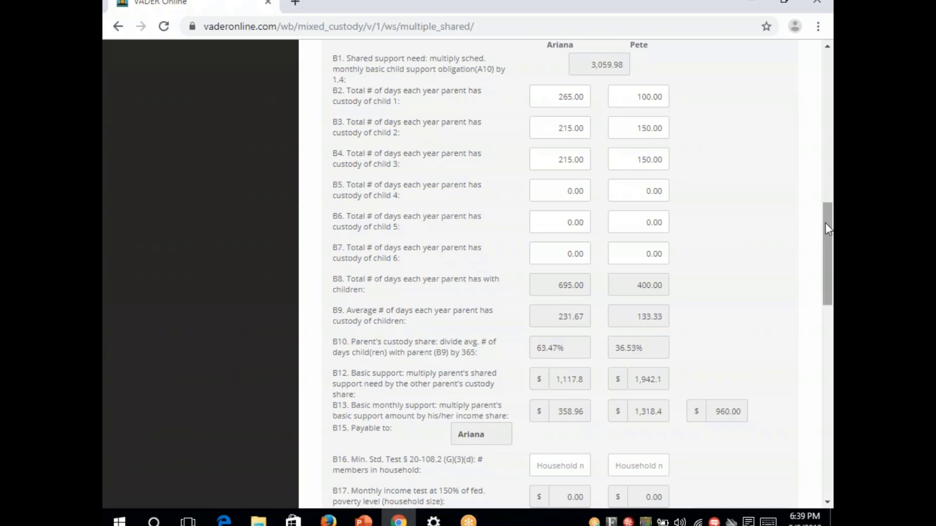
# Step: Open Split Shared, pre-filled with 3 children and $1,648.0 spousal support
pyautogui.moveTo(828, 208); pyautogui.dragTo(827, 134)
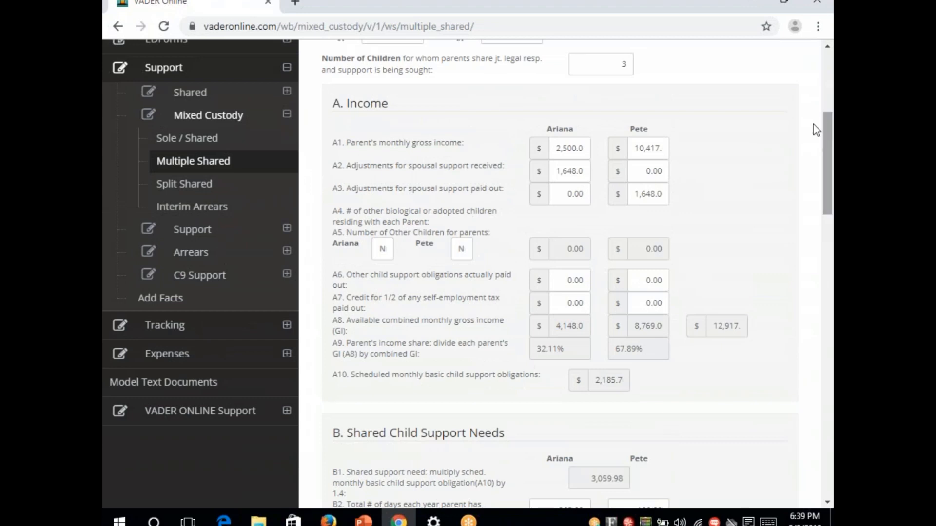
pyautogui.click(169, 190)
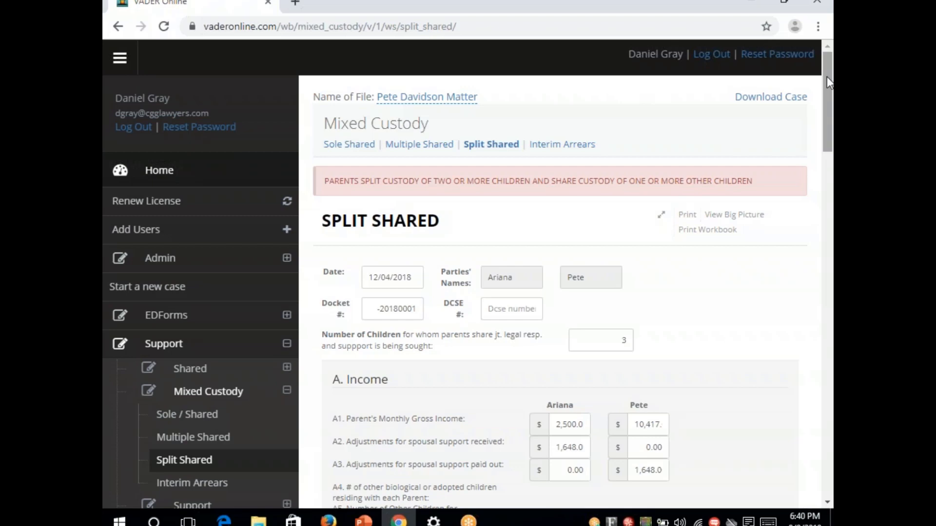
pyautogui.moveTo(826, 77); pyautogui.dragTo(827, 92)
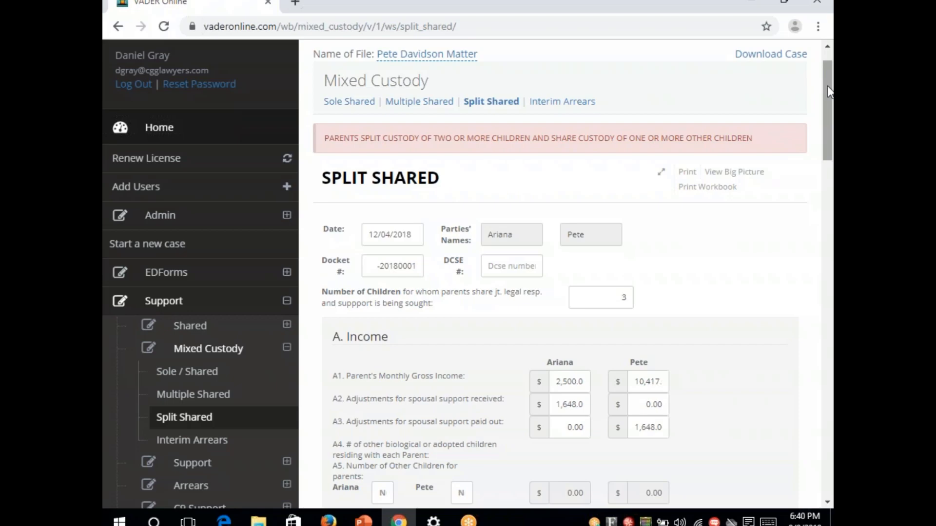
pyautogui.moveTo(827, 92); pyautogui.dragTo(827, 140)
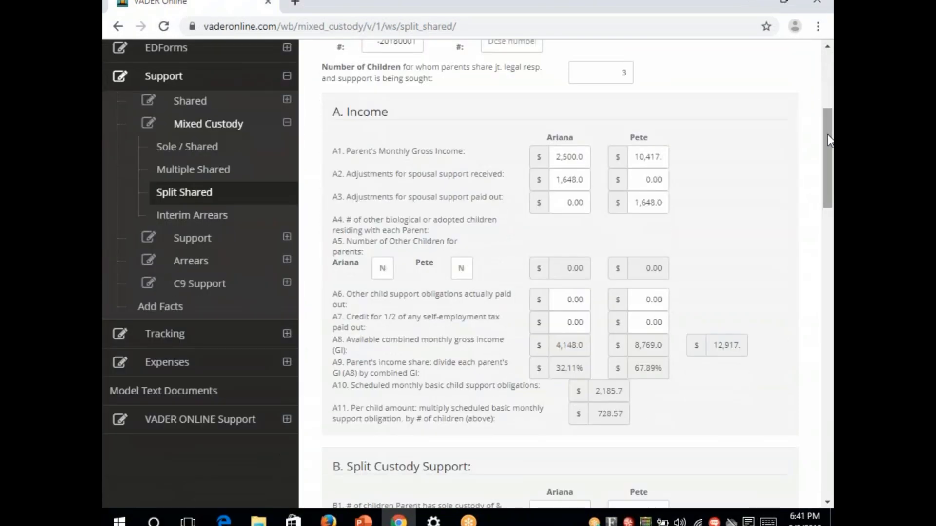
pyautogui.moveTo(829, 140); pyautogui.dragTo(764, 417)
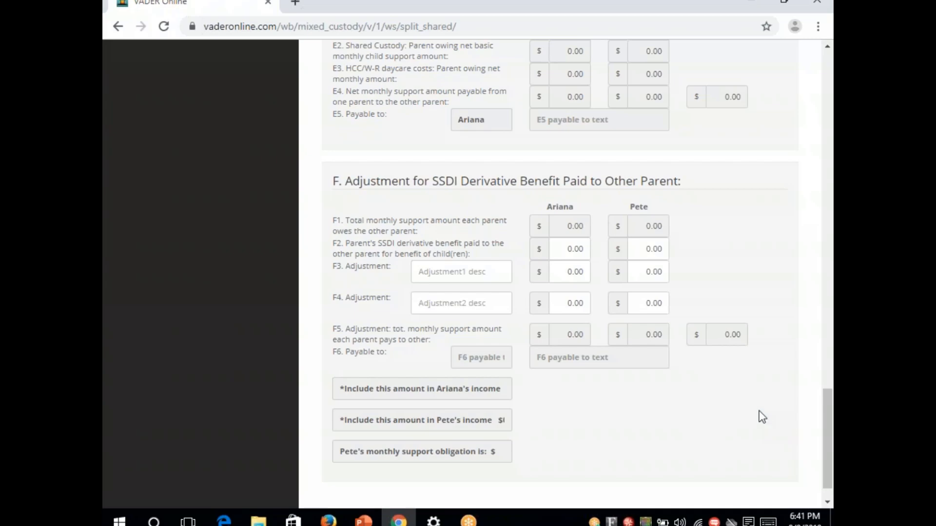
pyautogui.click(828, 150)
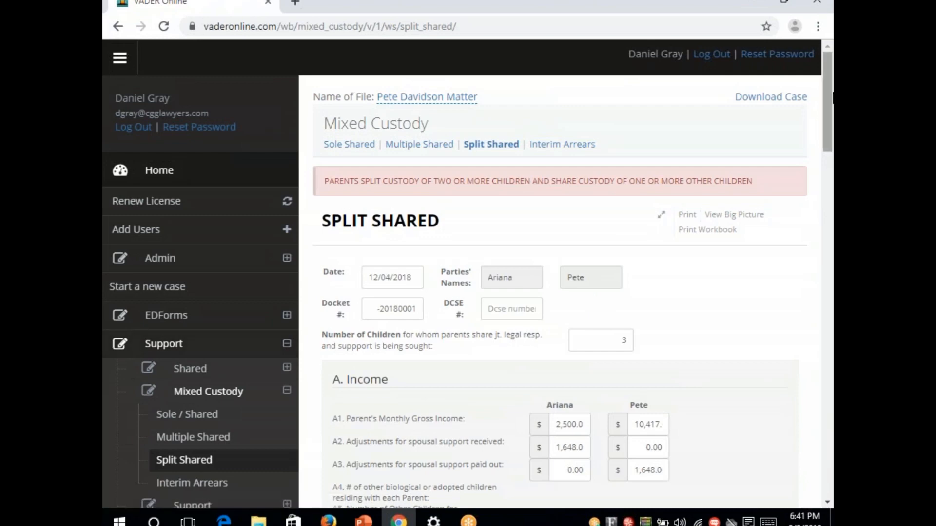
# Step: Scroll through Split Shared, then go back to the Home dashboard
pyautogui.moveTo(829, 90); pyautogui.dragTo(833, 158)
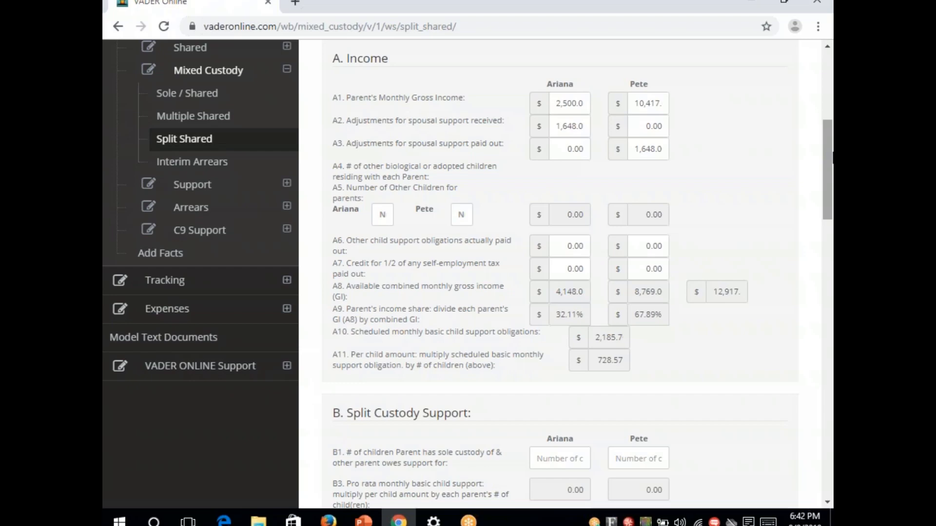
pyautogui.moveTo(832, 159); pyautogui.dragTo(831, 92)
pyautogui.click(114, 165)
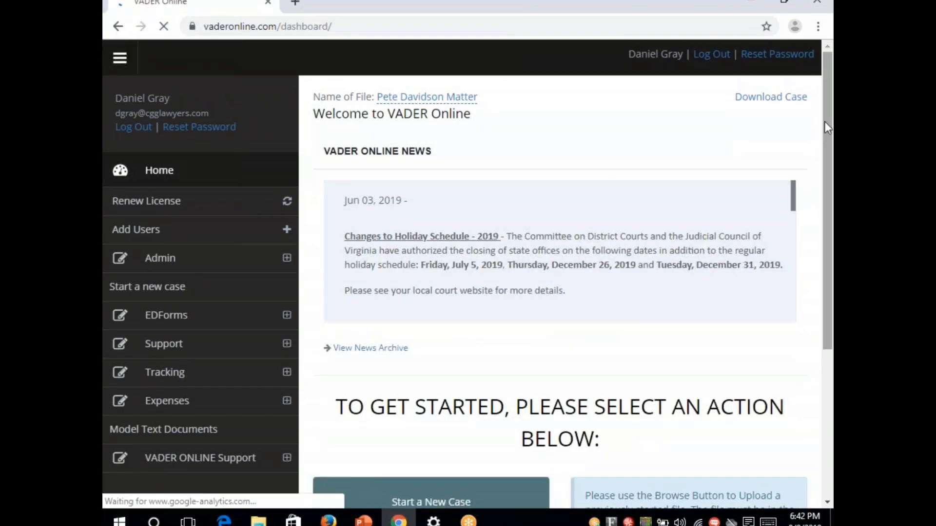
# Step: Start a new case as a Quick Consult, opening the empty new-case form
pyautogui.moveTo(827, 134); pyautogui.dragTo(831, 295)
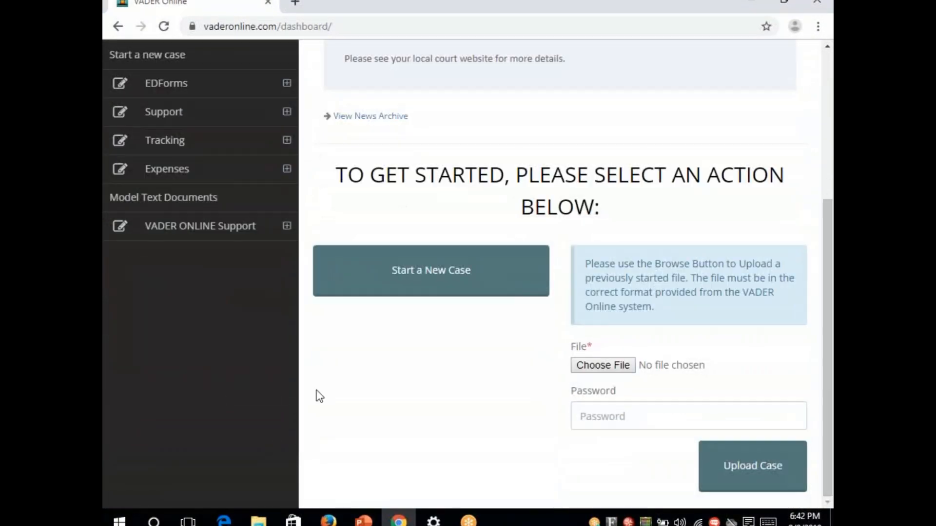
pyautogui.click(447, 276)
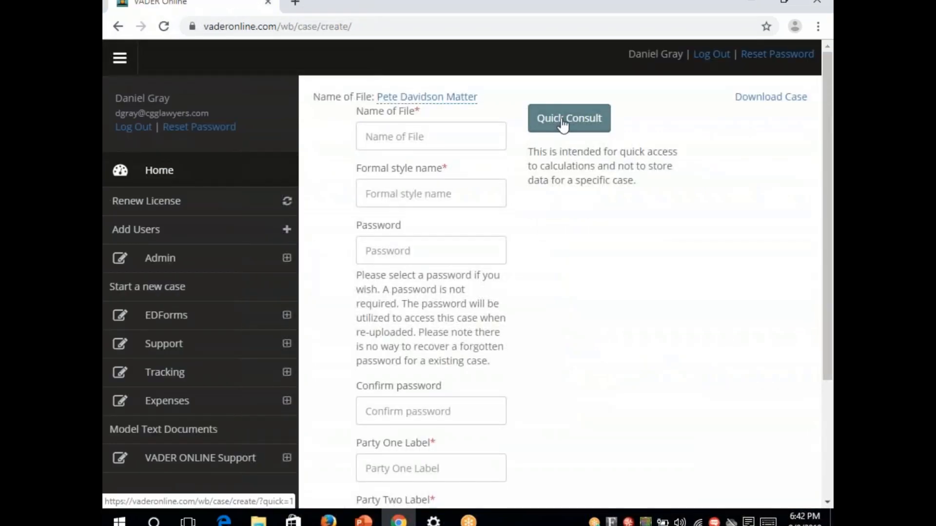
pyautogui.click(563, 125)
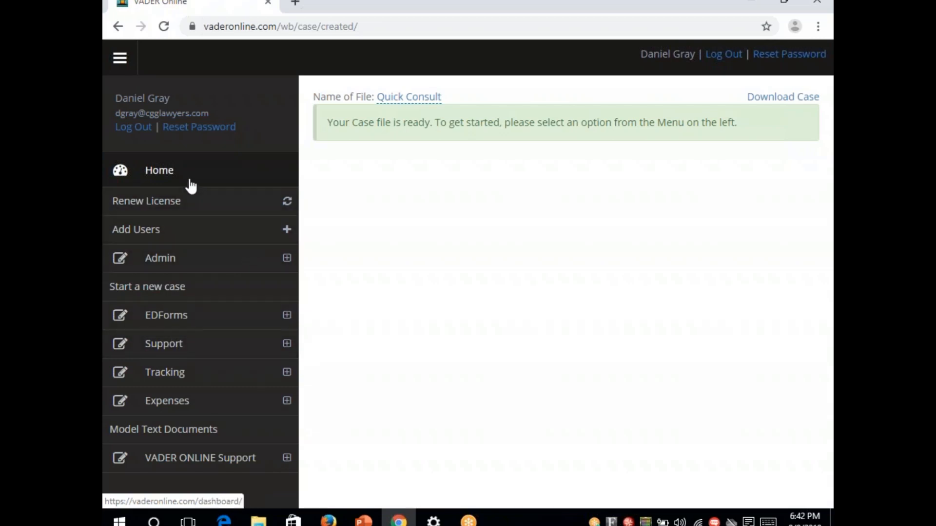
# Step: Return home and expand Support > C9 Support to list Read Me through Budget
pyautogui.click(170, 176)
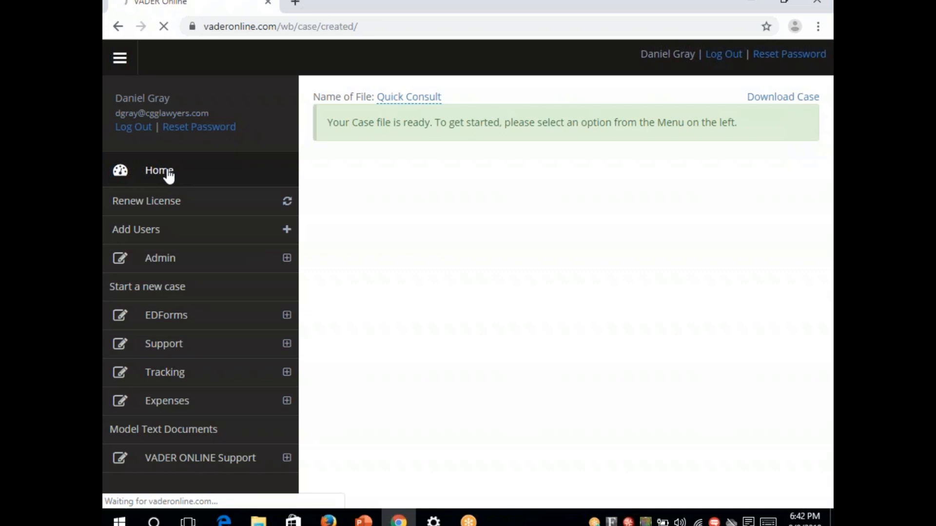
pyautogui.click(171, 345)
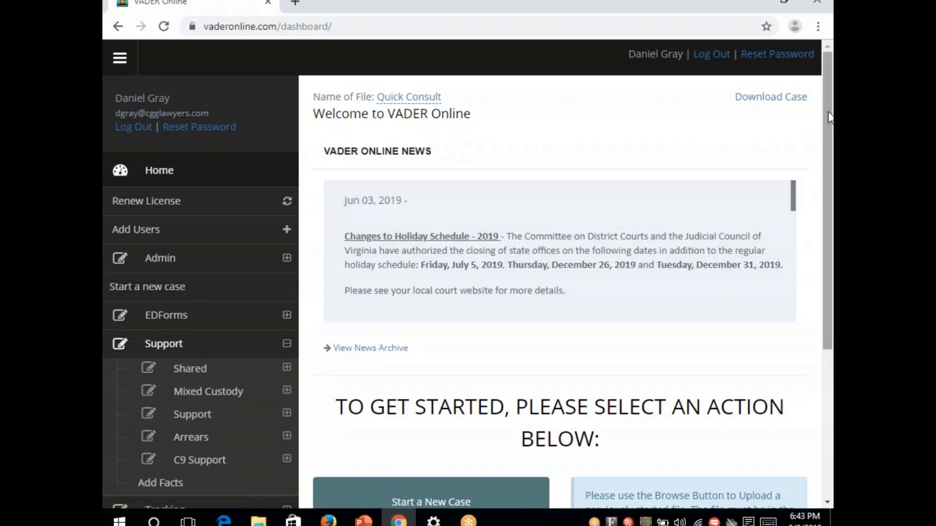
pyautogui.scroll(-3, 340, 254)
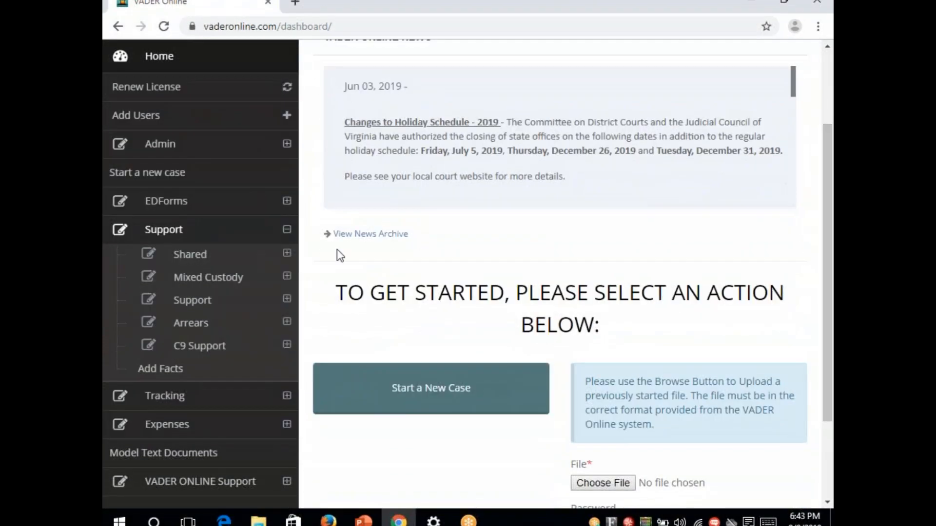
pyautogui.click(185, 347)
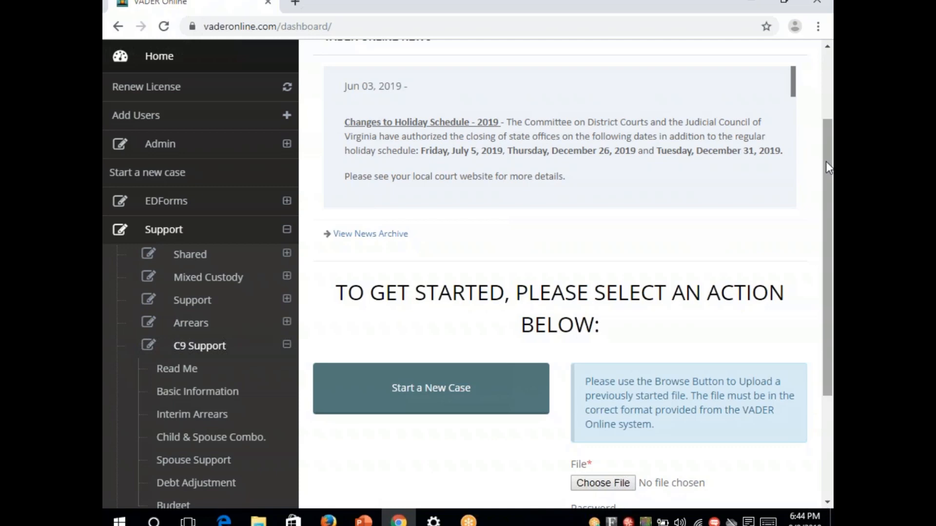
pyautogui.moveTo(826, 162); pyautogui.dragTo(825, 220)
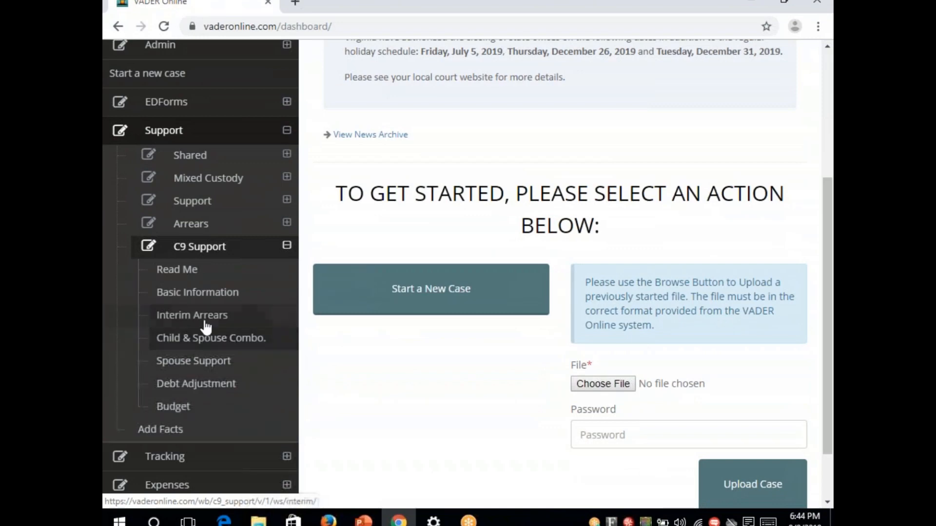
# Step: Open C9 Support Basic Information and scroll to Personal Information, incomes at 0.00
pyautogui.click(198, 292)
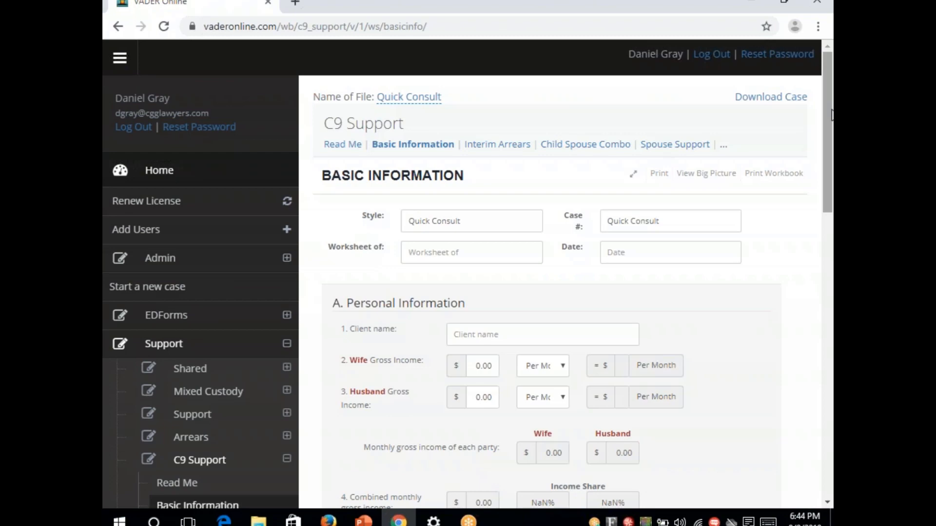
pyautogui.moveTo(832, 114); pyautogui.dragTo(830, 195)
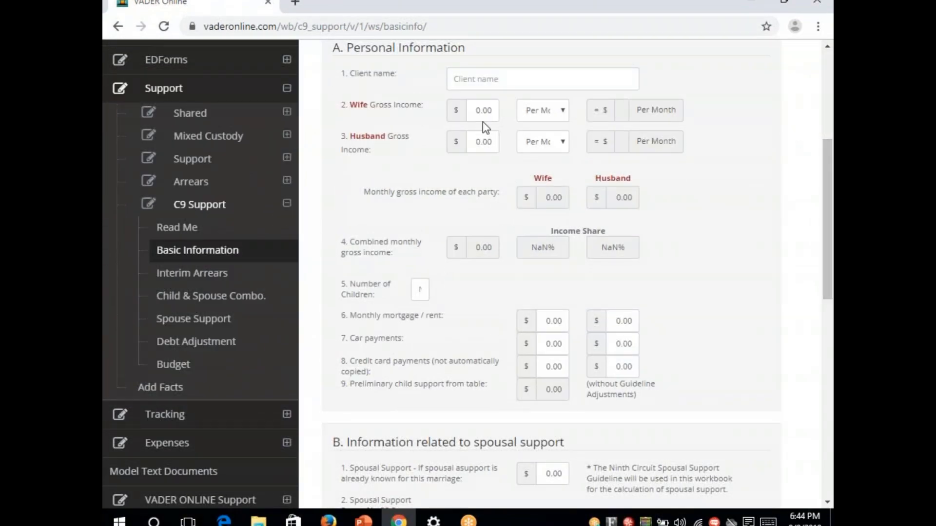
pyautogui.click(422, 287)
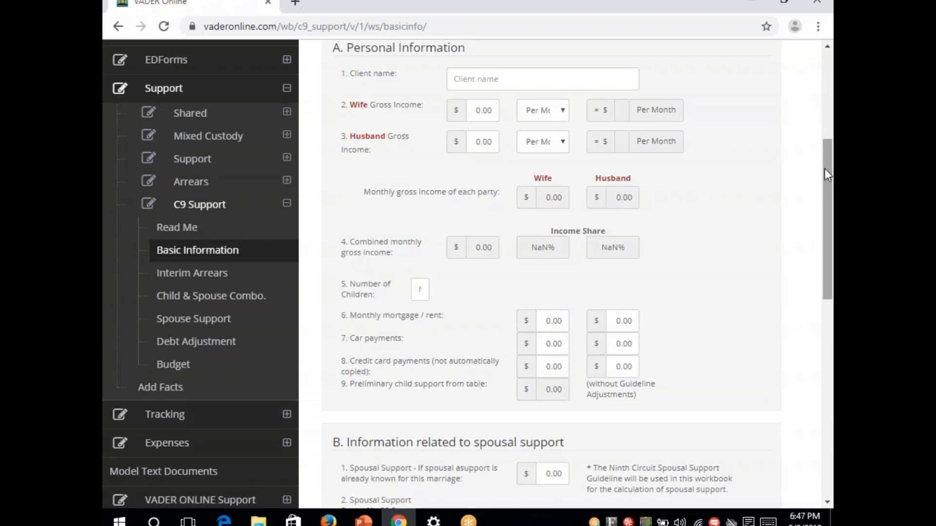
pyautogui.moveTo(825, 170); pyautogui.dragTo(826, 195)
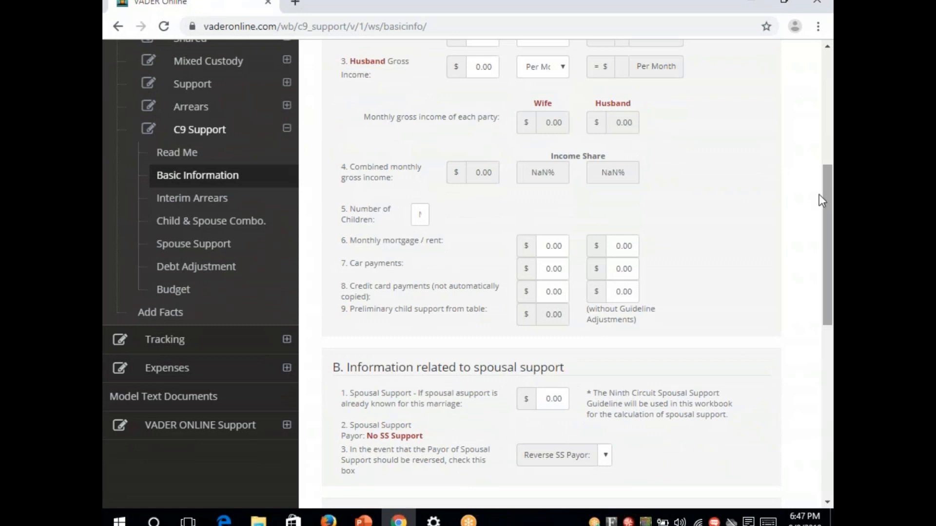
# Step: Open Expenses > Expense and scroll through the blank Monthly Income and Expenses form
pyautogui.click(166, 367)
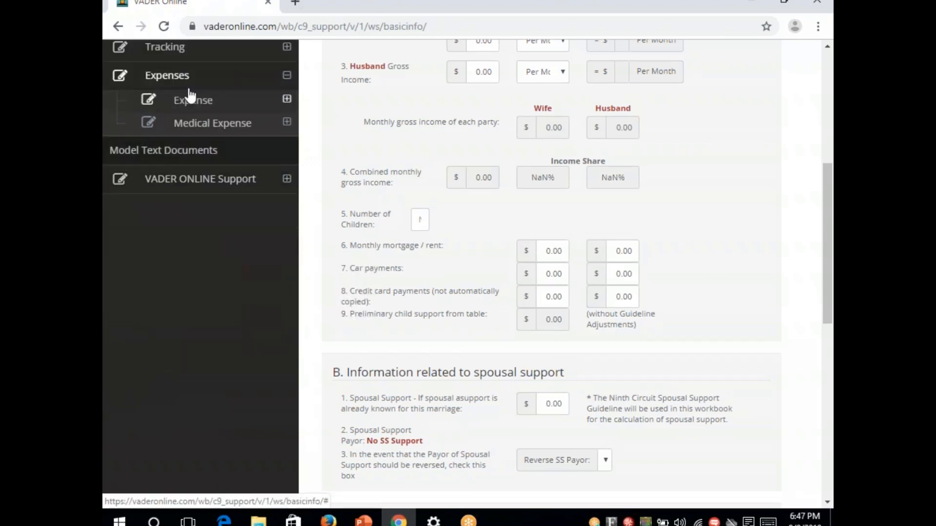
pyautogui.click(190, 105)
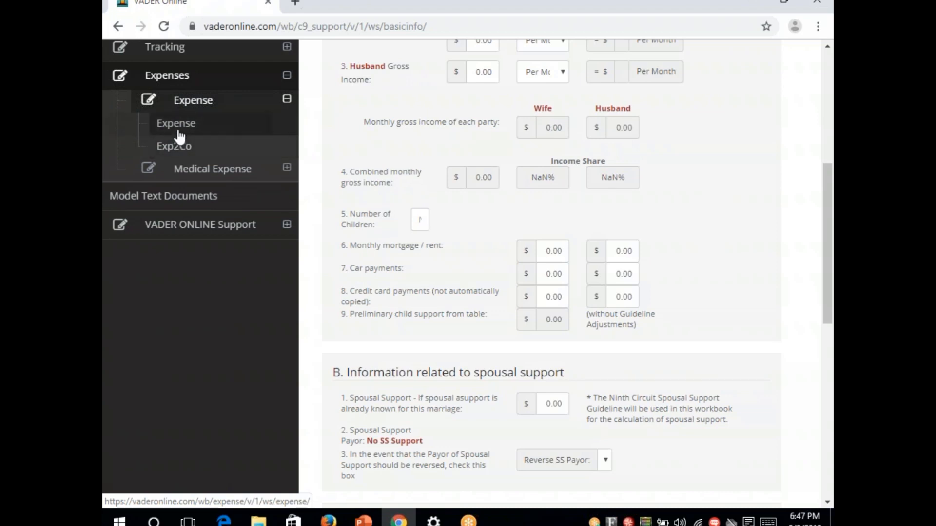
pyautogui.click(179, 129)
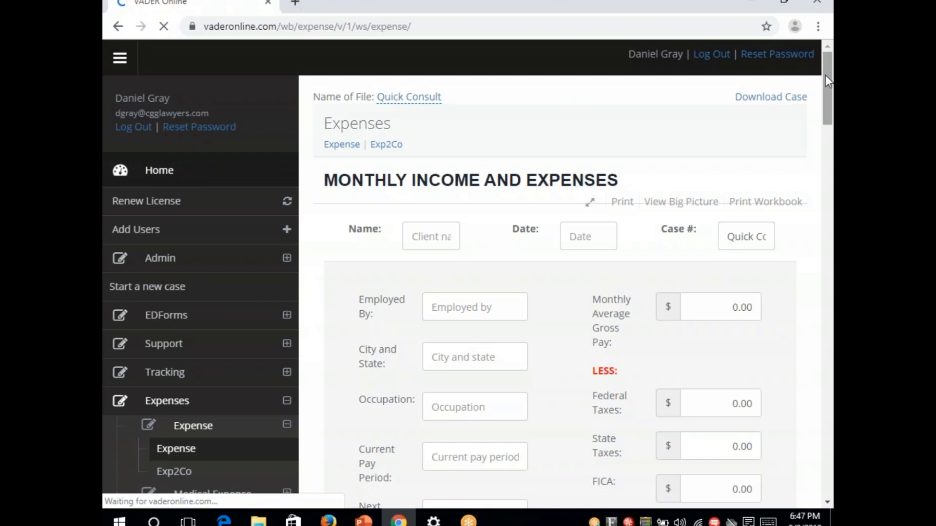
pyautogui.moveTo(825, 75); pyautogui.dragTo(830, 196)
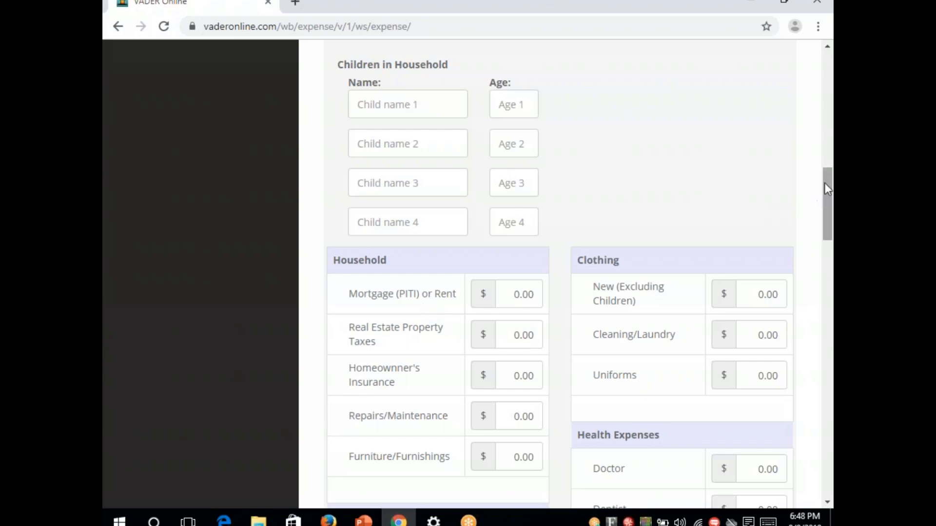
pyautogui.moveTo(826, 183); pyautogui.dragTo(829, 386)
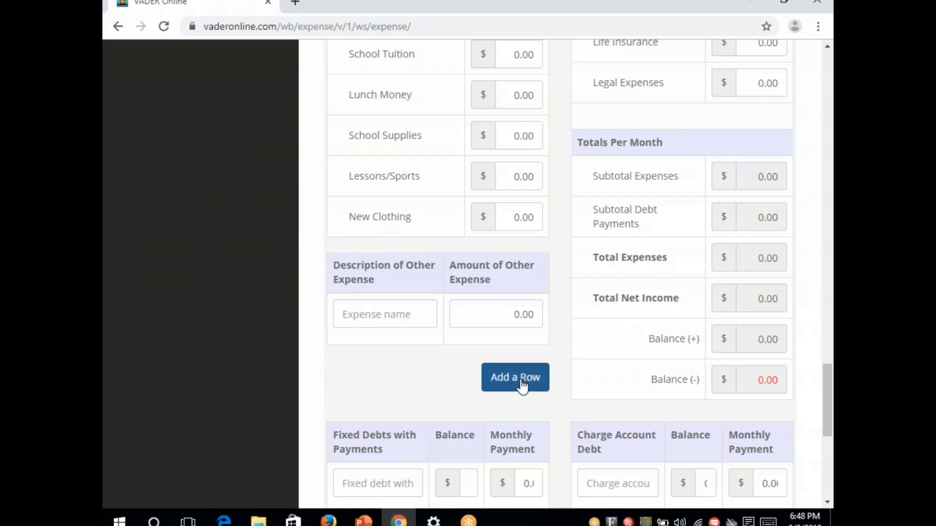
pyautogui.click(828, 153)
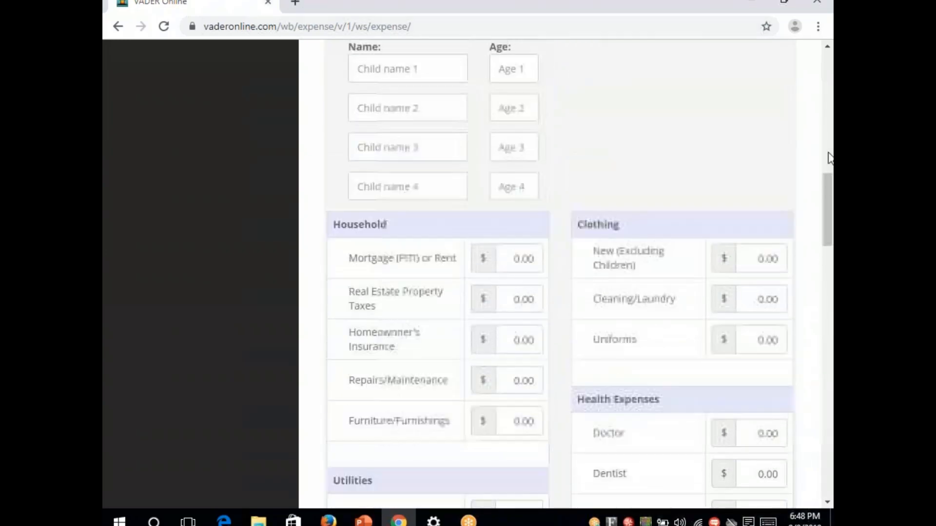
pyautogui.click(828, 152)
pyautogui.moveTo(828, 145); pyautogui.dragTo(826, 71)
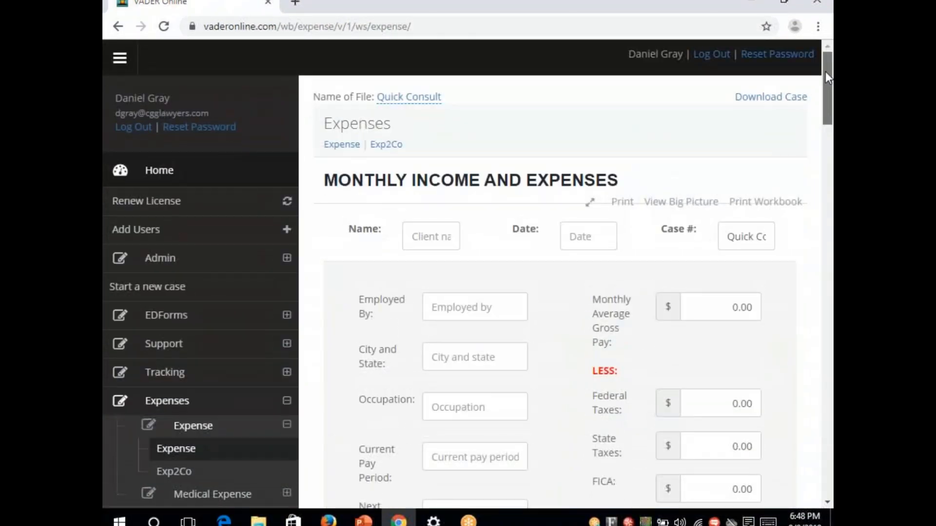
# Step: Print the blank expense worksheet to print (4).pdf, review its 3 pages, then close it
pyautogui.click(628, 203)
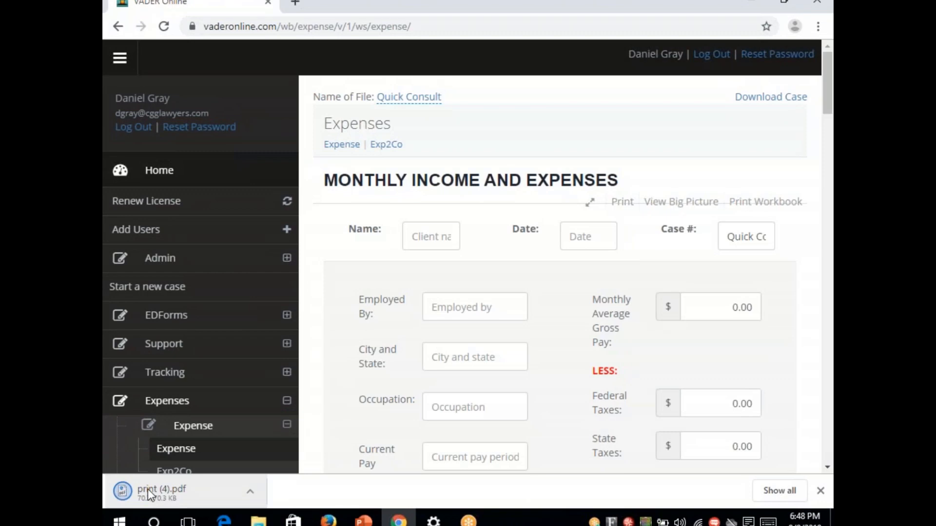
pyautogui.click(147, 490)
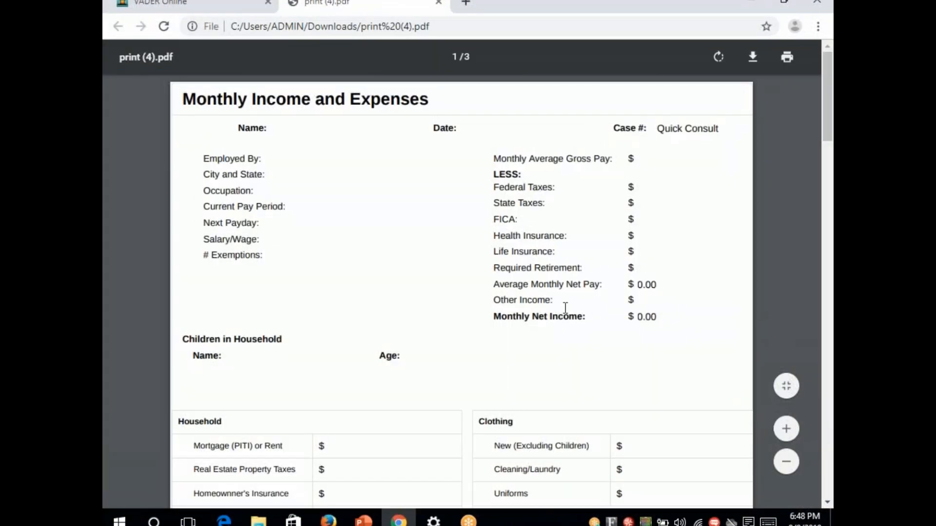
pyautogui.moveTo(828, 112)
pyautogui.mouseDown()
pyautogui.moveTo(833, 292)
pyautogui.moveTo(817, 127)
pyautogui.mouseUp()
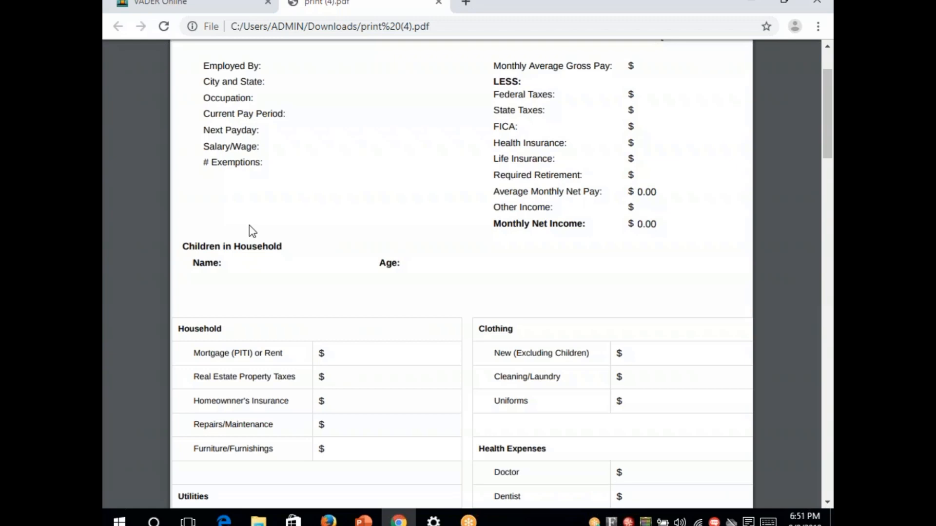
pyautogui.moveTo(408, 63)
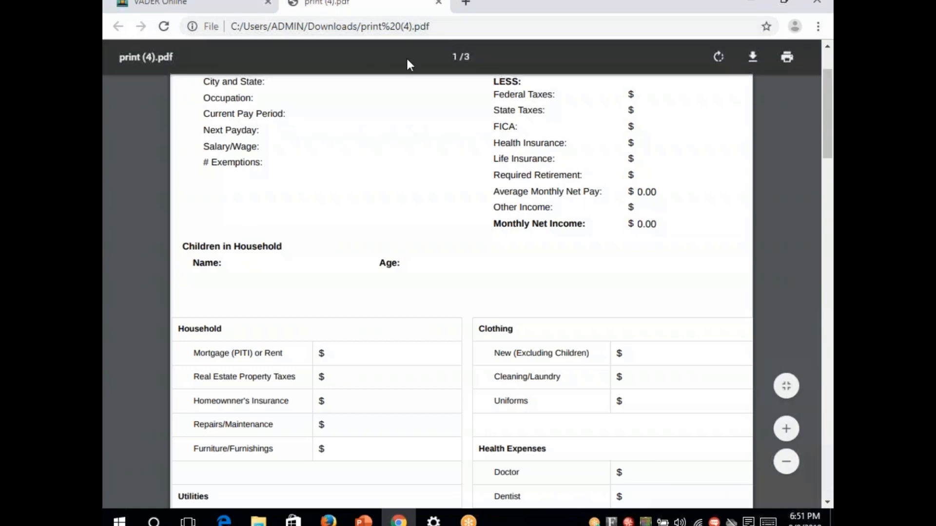
pyautogui.click(438, 3)
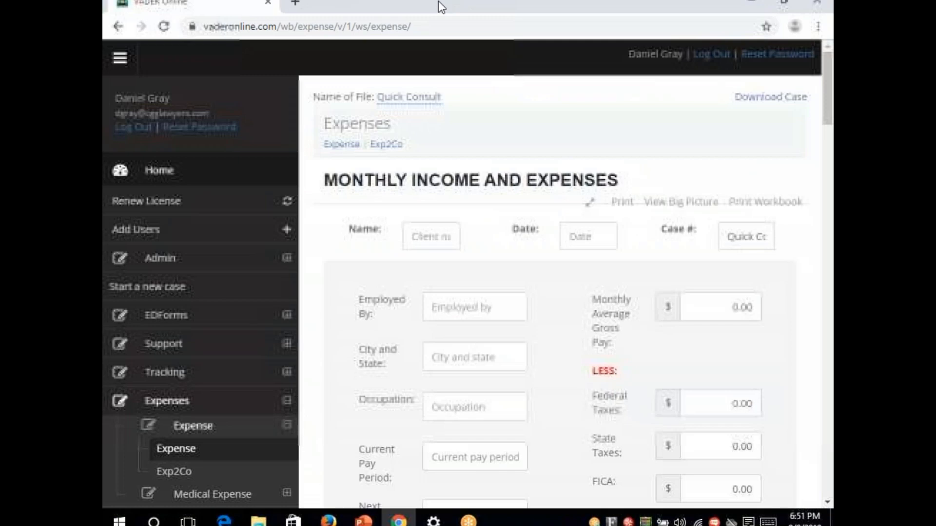
# Step: Expand EDForms > EDForms to list Read Me through Proposed Distribution
pyautogui.click(174, 322)
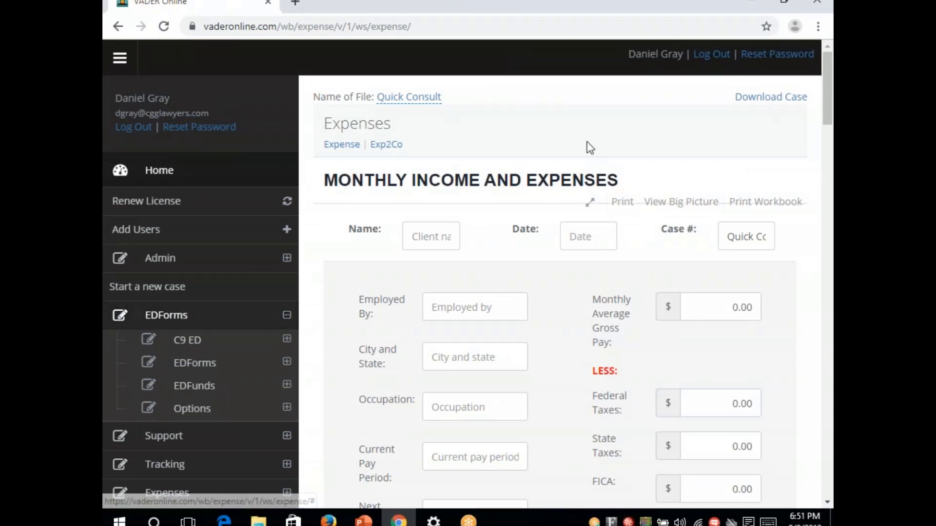
pyautogui.scroll(-4, 829, 73)
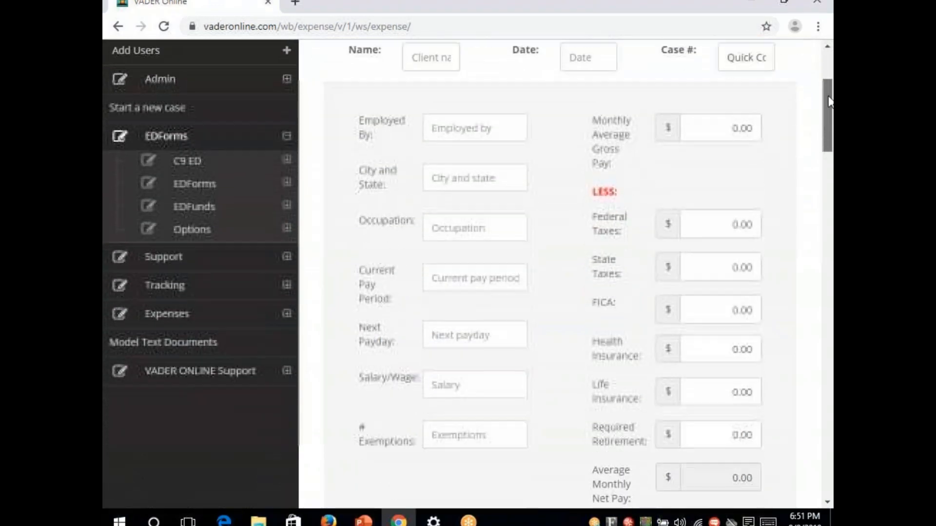
pyautogui.click(183, 188)
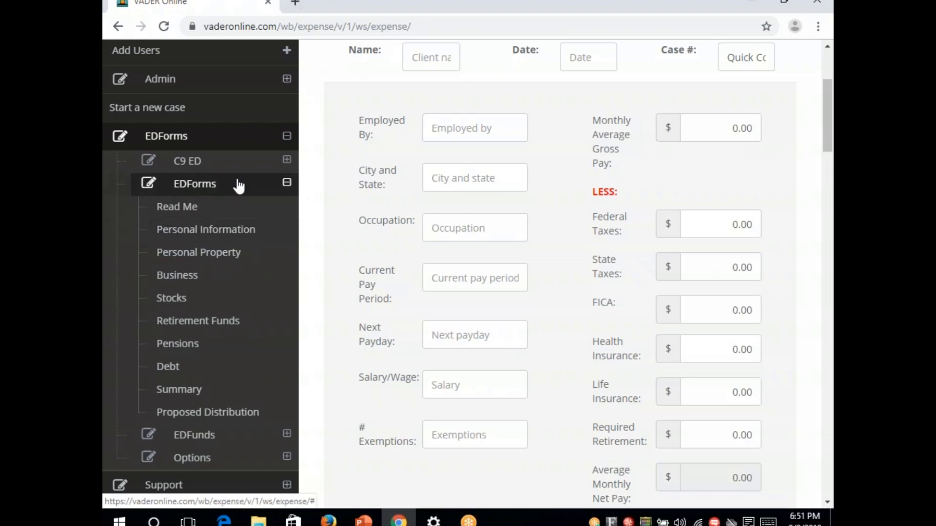
pyautogui.moveTo(830, 102); pyautogui.dragTo(826, 70)
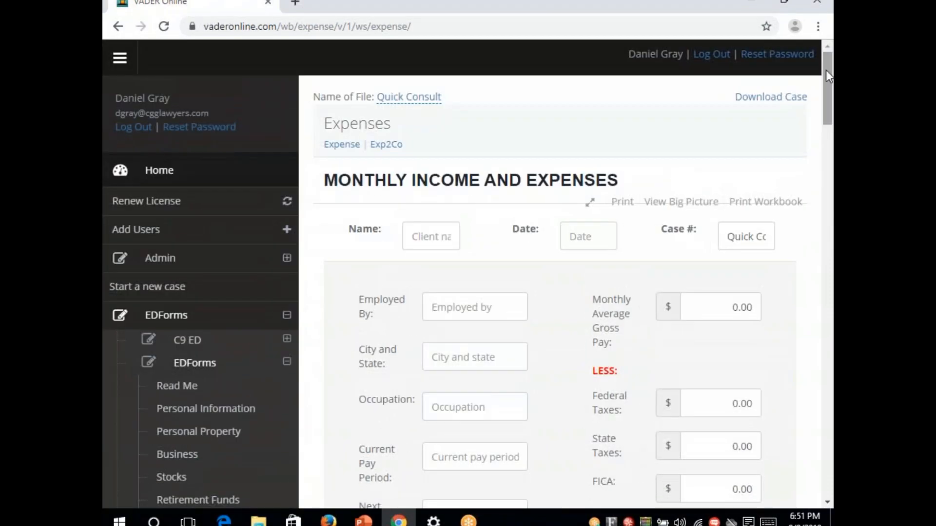
# Step: Go back to the VADER Online home dashboard and scroll down to the welcome message and news
pyautogui.click(153, 174)
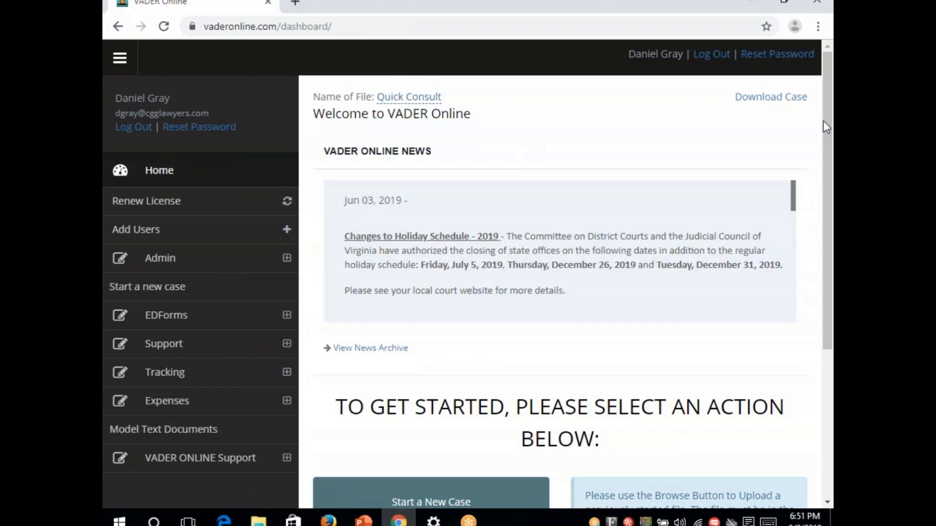
pyautogui.moveTo(825, 127); pyautogui.dragTo(819, 244)
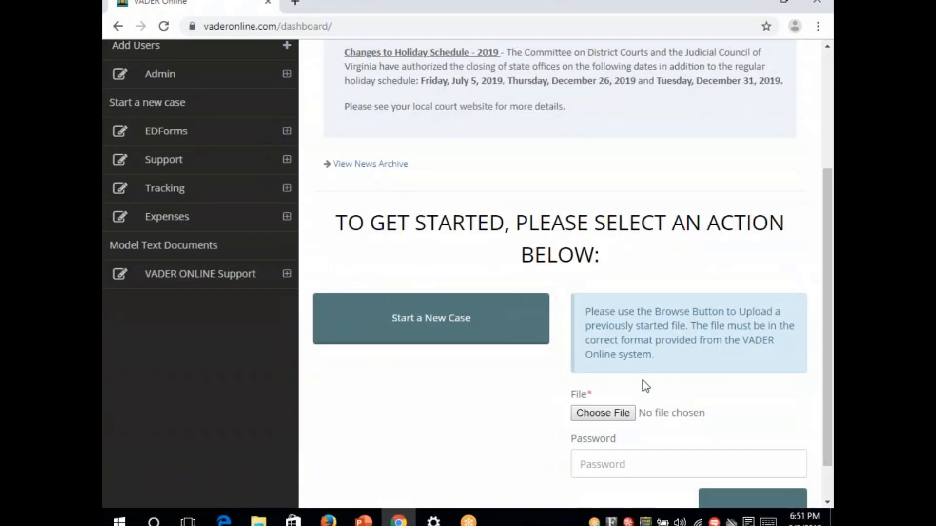
# Step: Upload the saved matter case .txt file from the Desktop so it becomes the current case
pyautogui.click(604, 412)
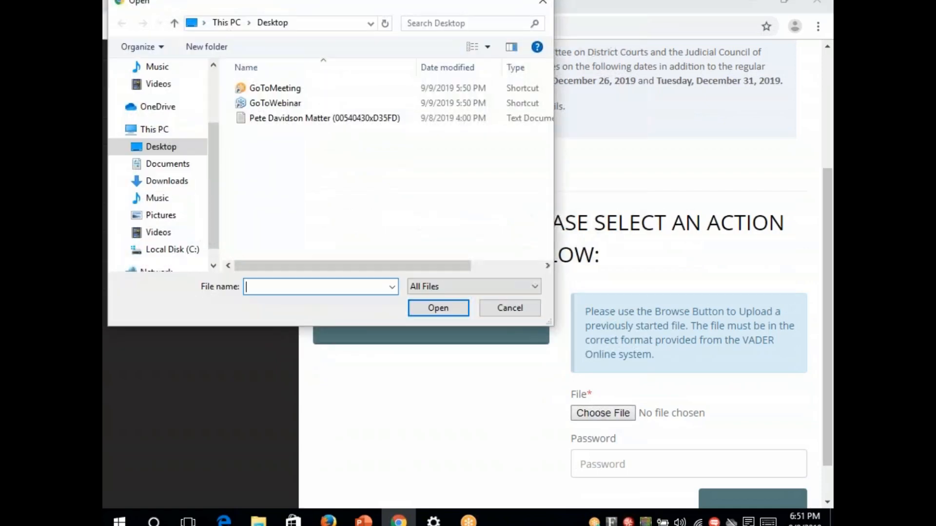
pyautogui.click(309, 118)
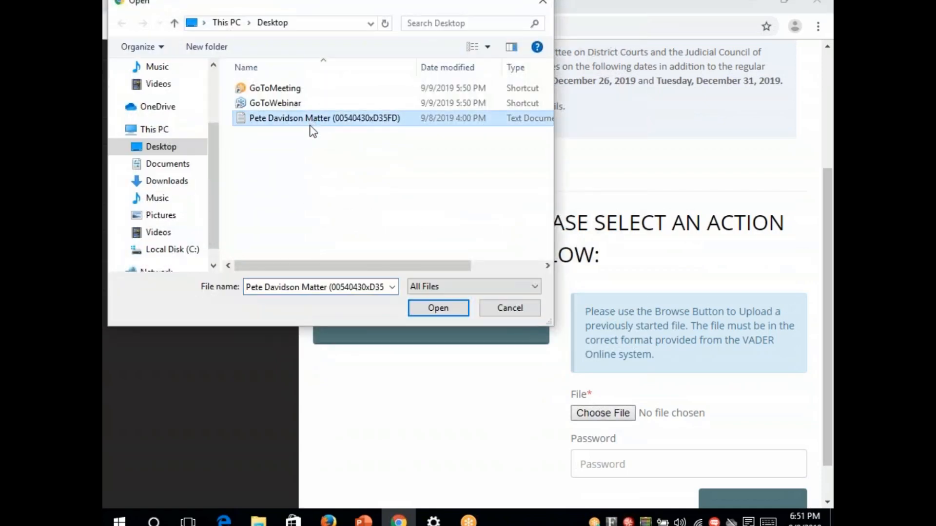
pyautogui.click(430, 308)
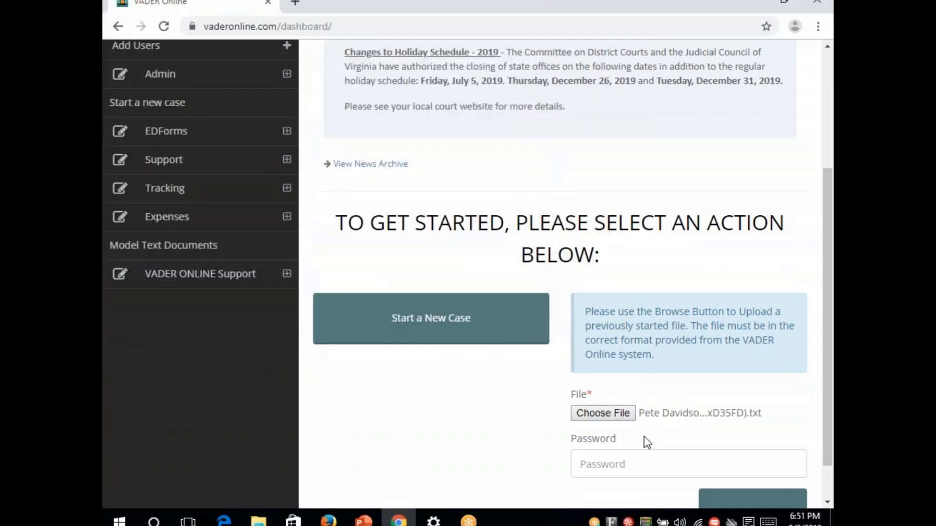
pyautogui.click(734, 500)
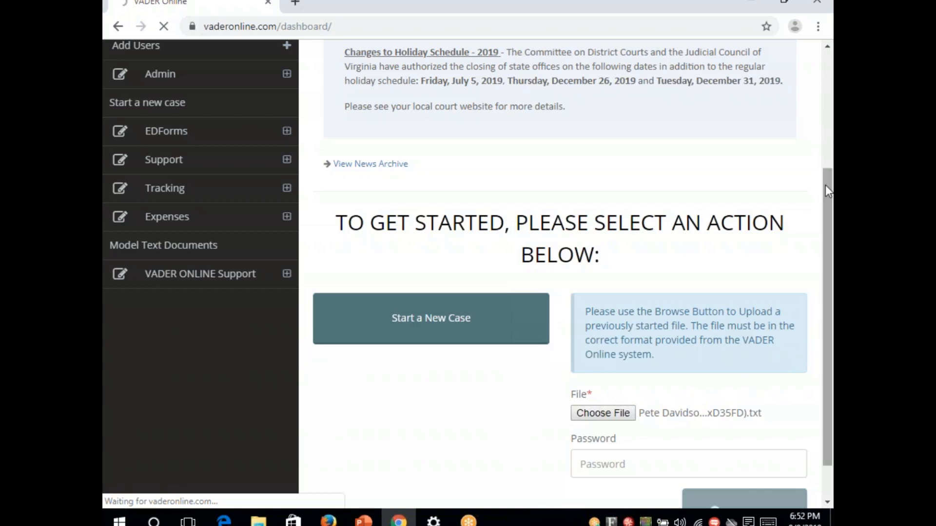
pyautogui.scroll(-1, 828, 197)
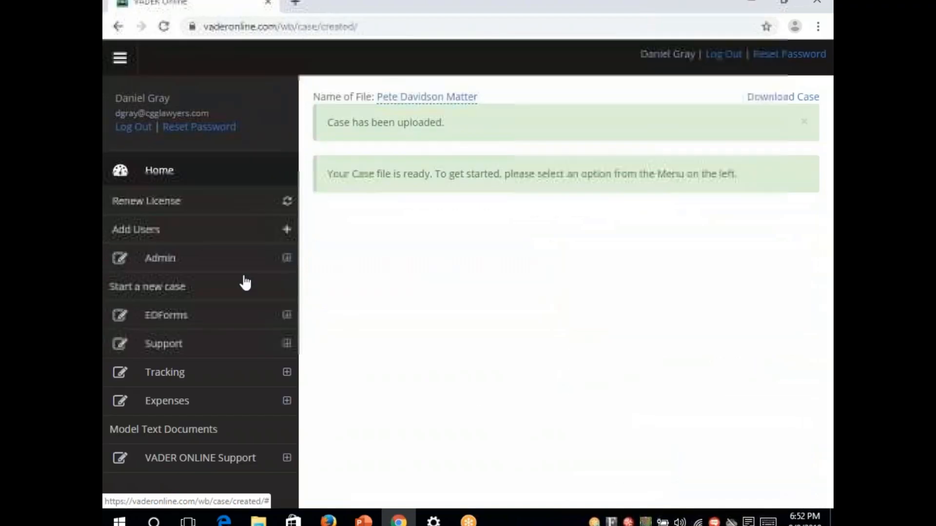
# Step: Open the EDForms Personal Property worksheet for the loaded case
pyautogui.click(164, 318)
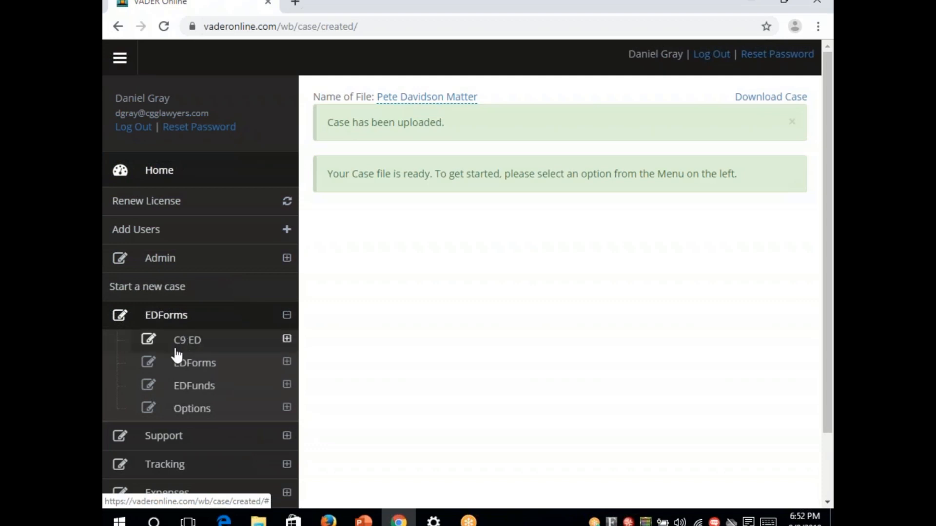
pyautogui.click(183, 365)
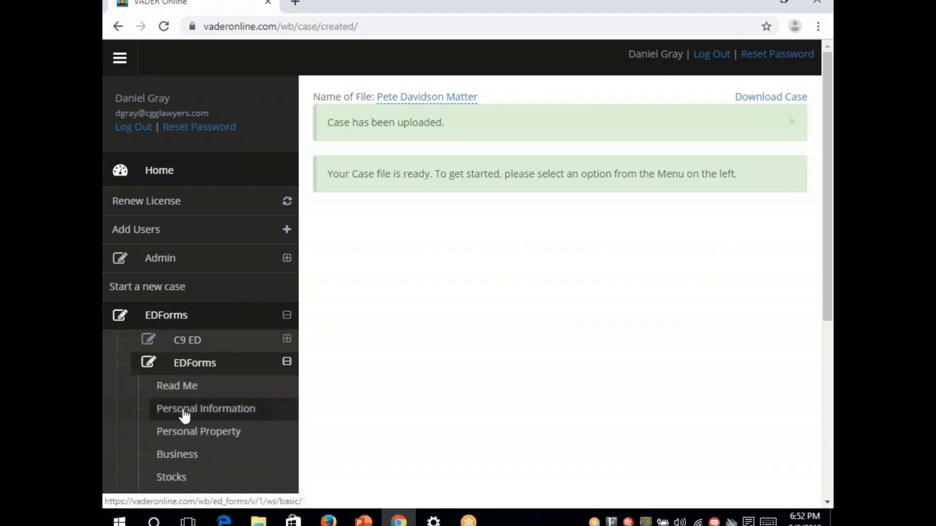
pyautogui.click(185, 432)
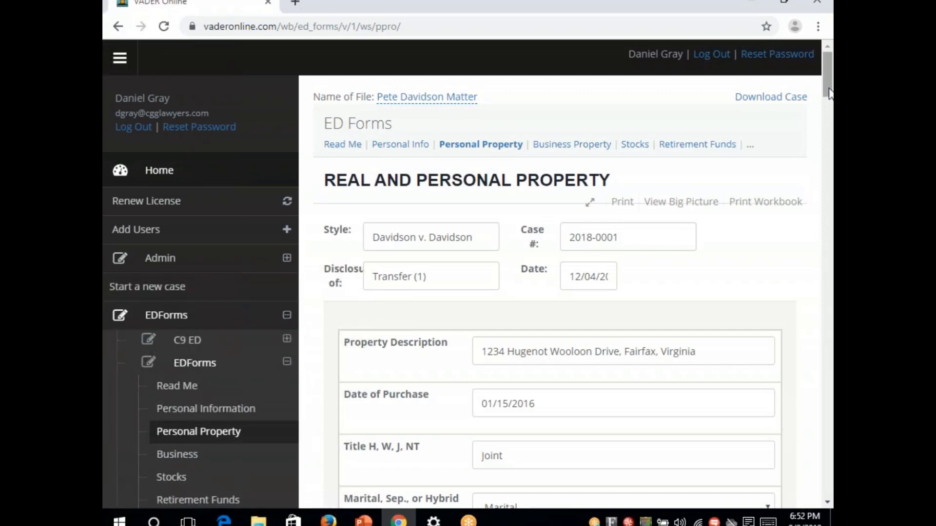
# Step: Scroll through the property entries, including the Virginia Beach House and 2016 Honda Odyssey rows
pyautogui.moveTo(830, 87); pyautogui.dragTo(829, 126)
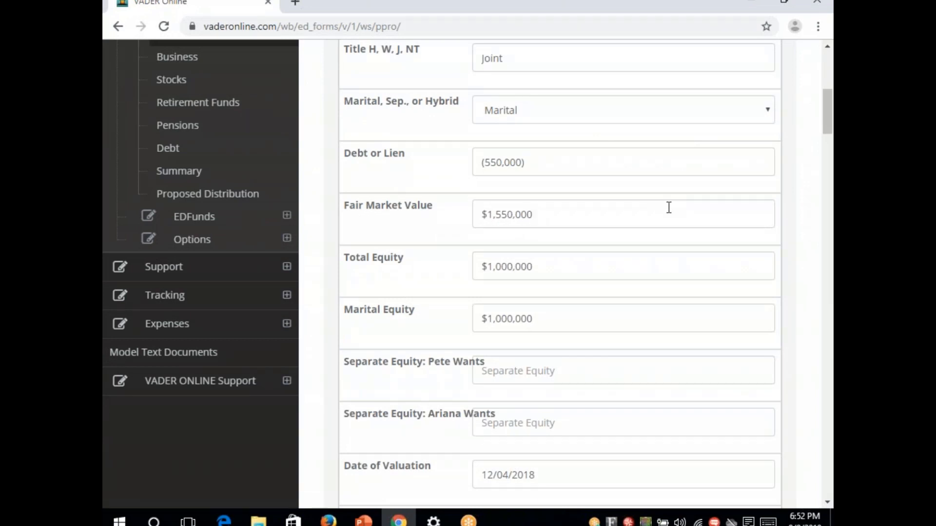
pyautogui.moveTo(828, 100); pyautogui.dragTo(828, 475)
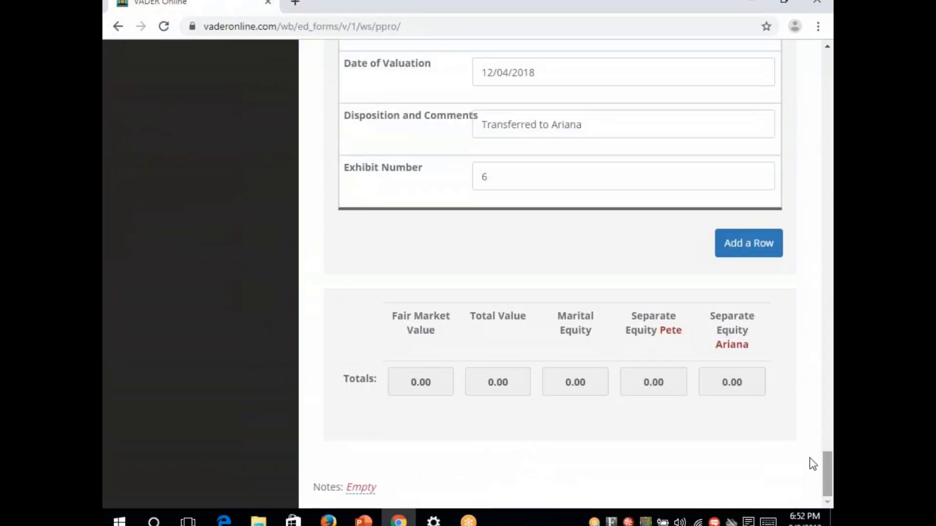
pyautogui.click(830, 278)
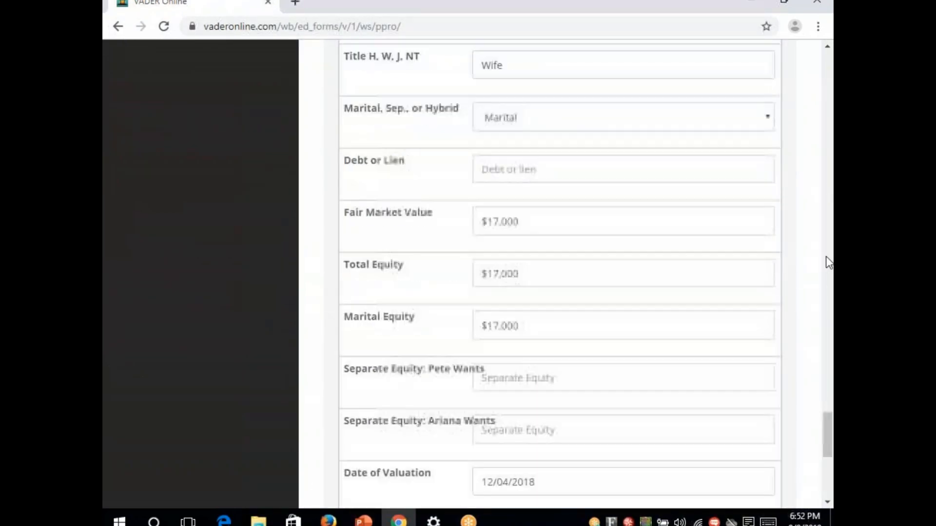
pyautogui.click(828, 147)
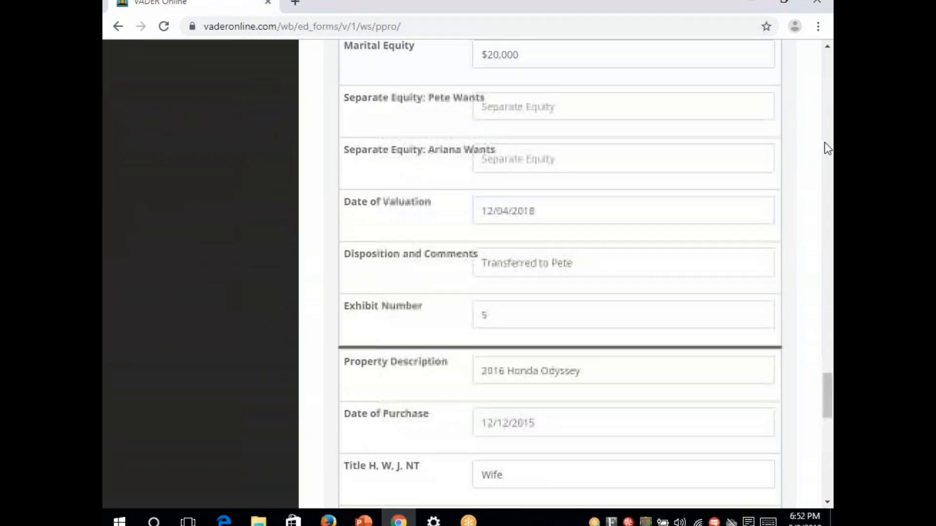
pyautogui.click(828, 147)
pyautogui.click(828, 148)
pyautogui.click(827, 147)
pyautogui.click(827, 148)
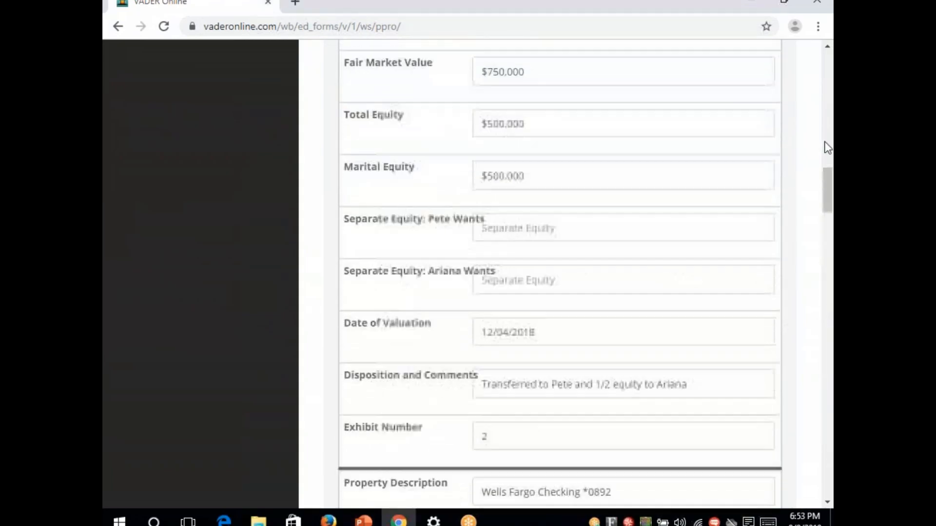
pyautogui.click(827, 146)
pyautogui.click(824, 137)
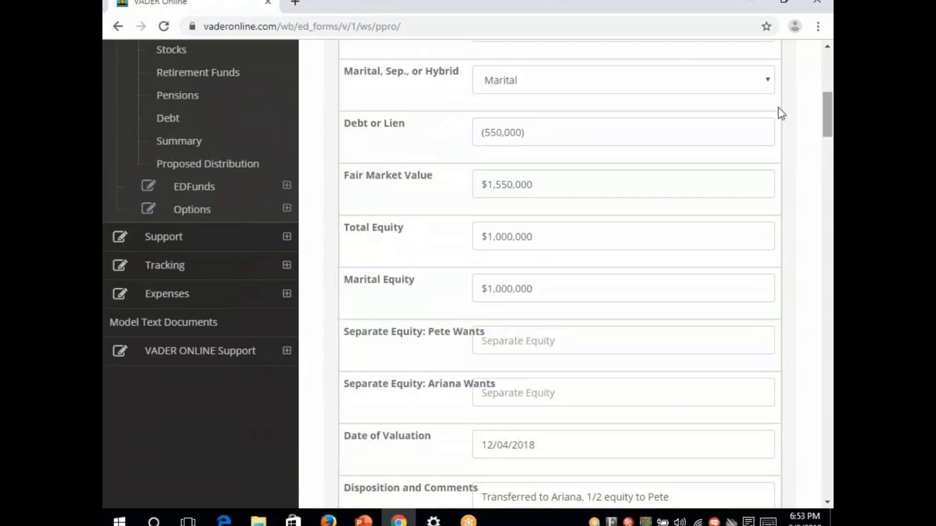
# Step: Open the EDForms Summary worksheet and scroll through its totals, which all read 0.00
pyautogui.click(179, 146)
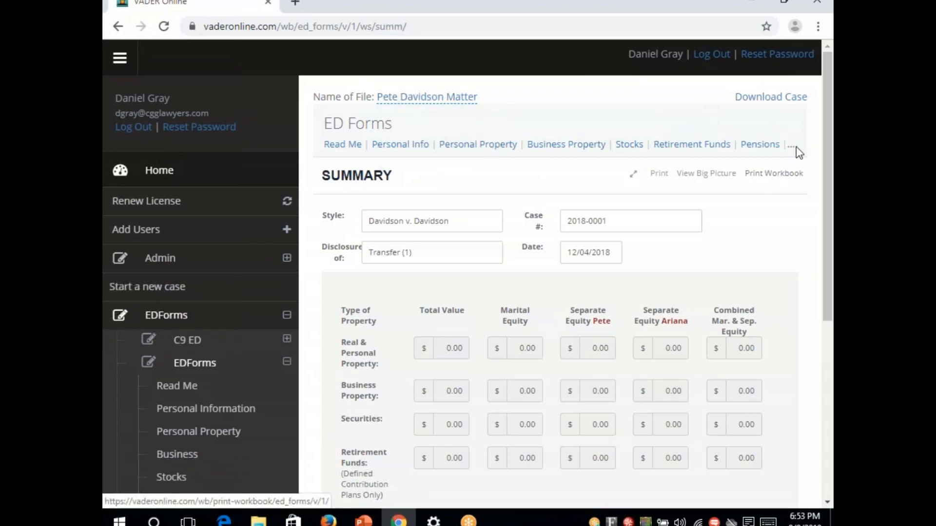
pyautogui.moveTo(825, 118); pyautogui.dragTo(829, 216)
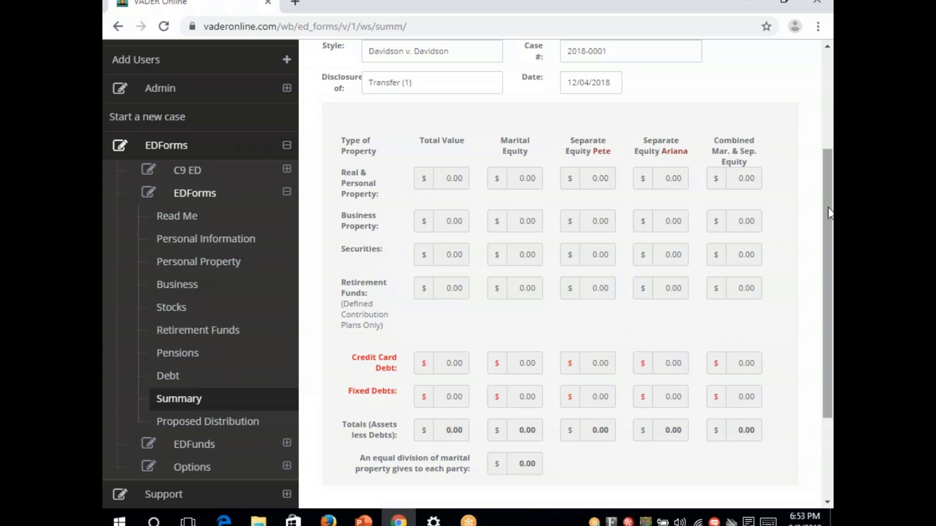
pyautogui.moveTo(829, 213); pyautogui.dragTo(824, 136)
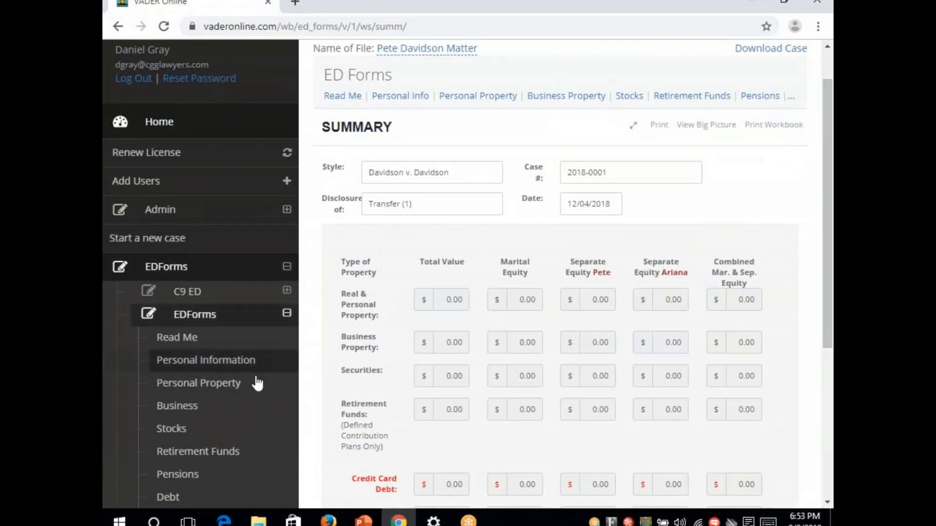
# Step: Return to Personal Property and scroll to the jointly titled $1,550,000 property with $1,000,000 equity
pyautogui.click(210, 384)
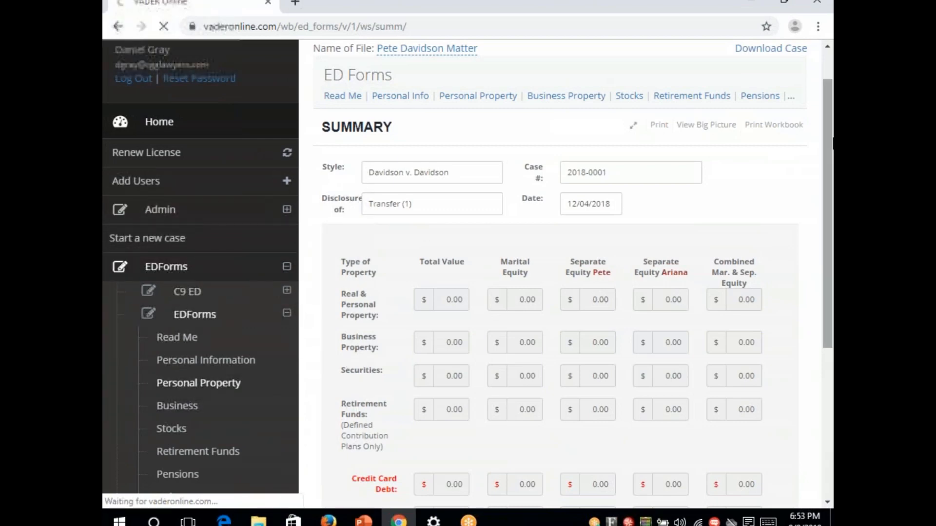
pyautogui.moveTo(829, 140); pyautogui.dragTo(831, 245)
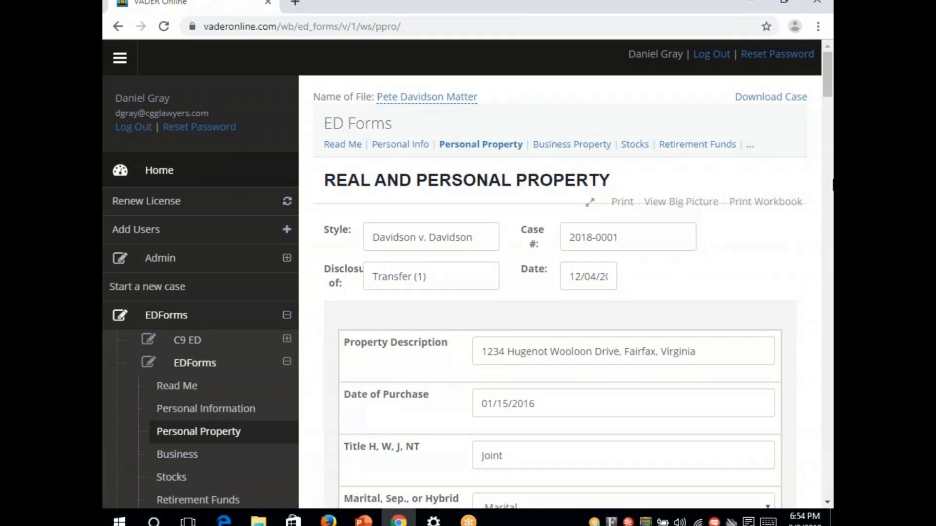
pyautogui.moveTo(829, 91); pyautogui.dragTo(830, 121)
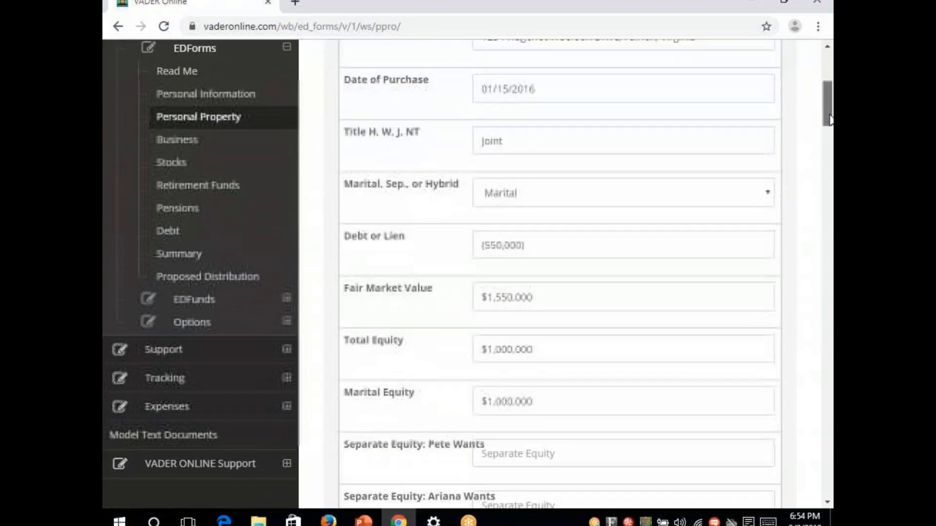
# Step: Expand the EDForms worksheet list to review the property bought 01/15/2016 with $1,000,000 marital equity
pyautogui.click(188, 302)
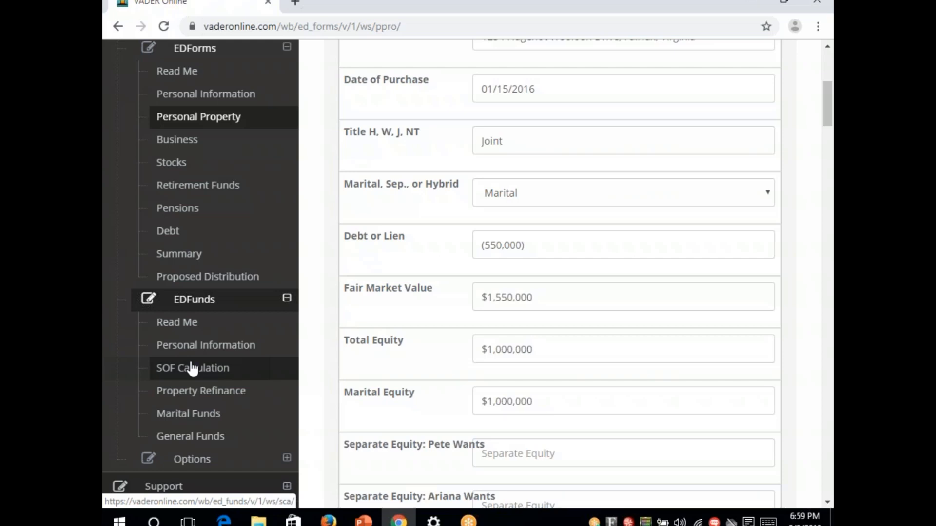
pyautogui.click(192, 420)
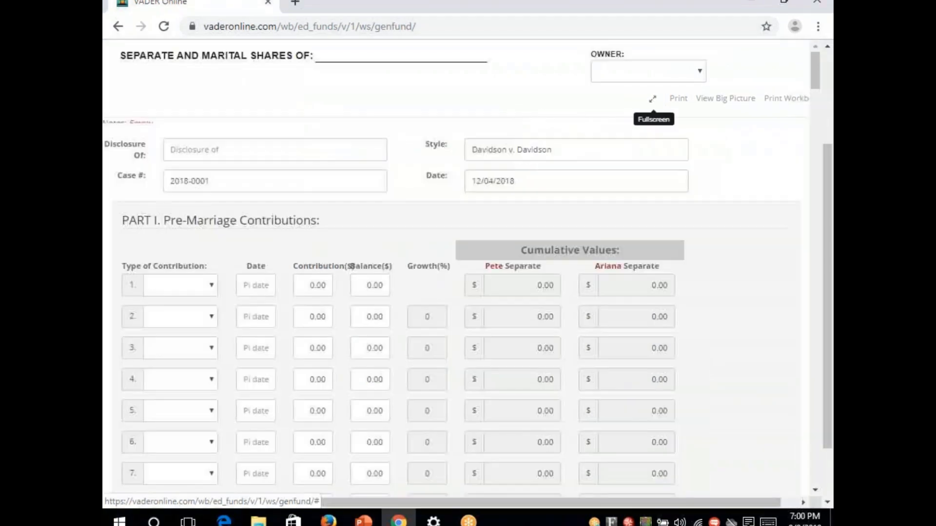
pyautogui.click(650, 75)
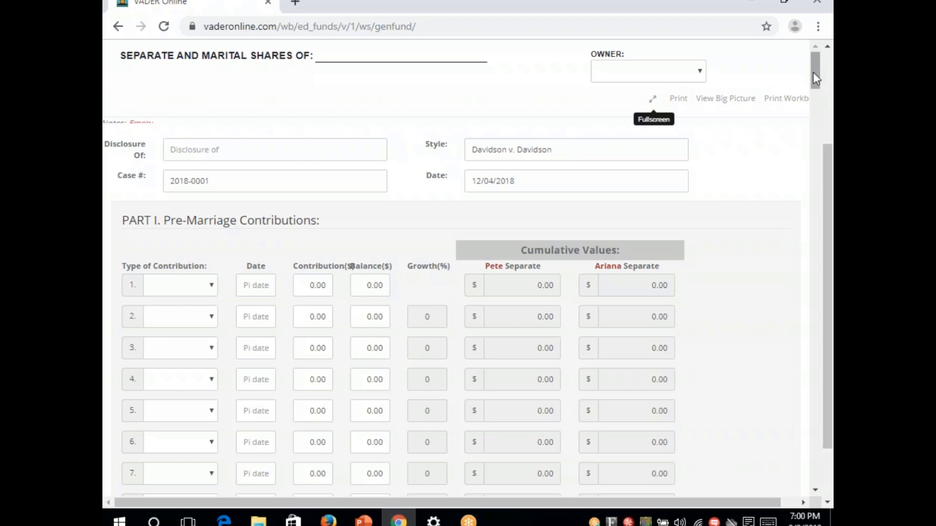
pyautogui.moveTo(813, 72); pyautogui.dragTo(816, 366)
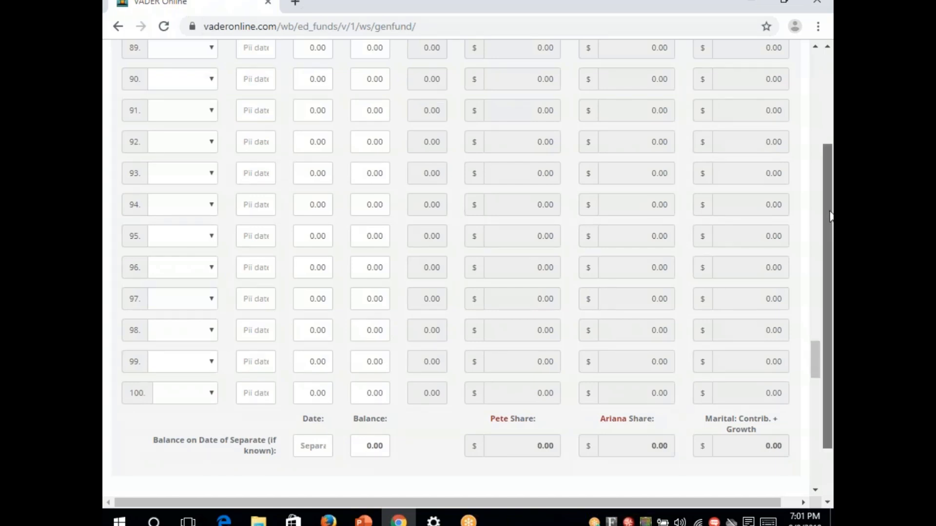
pyautogui.moveTo(830, 220); pyautogui.dragTo(826, 74)
pyautogui.scroll(20, 817, 72)
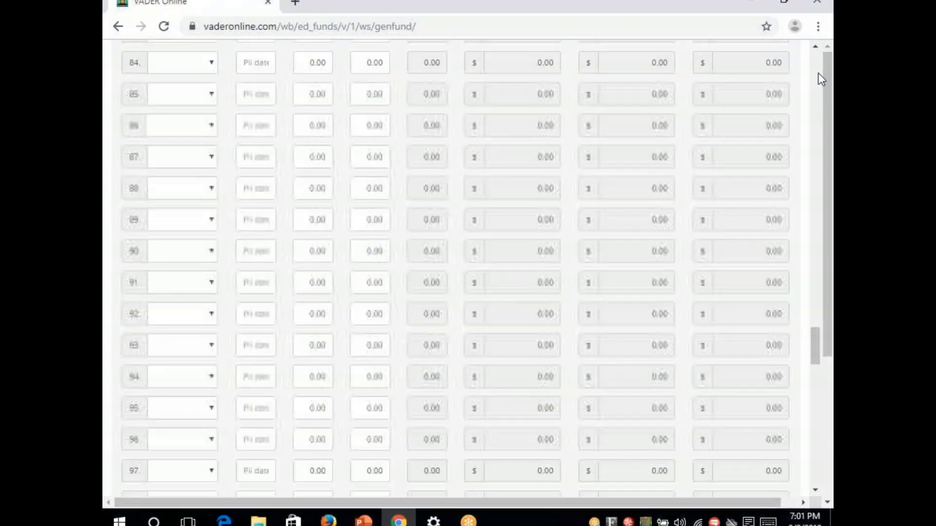
pyautogui.scroll(5, 818, 72)
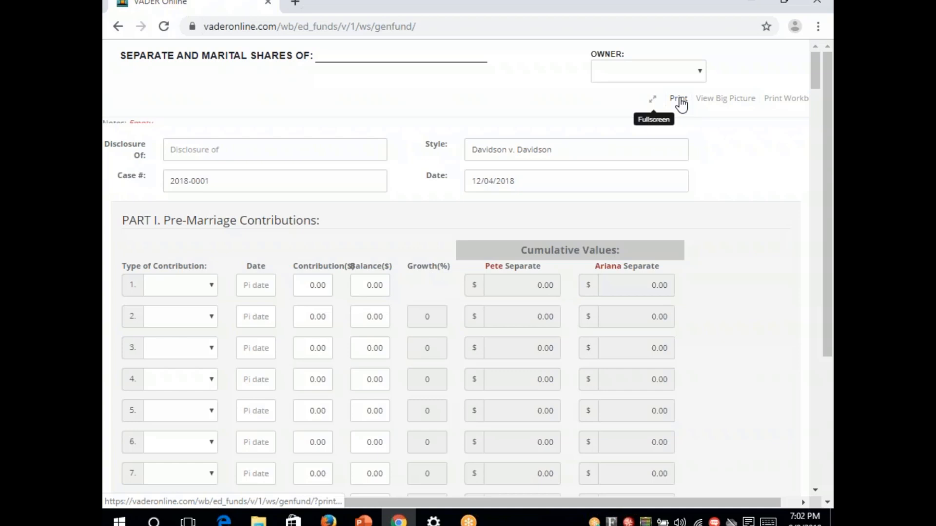
# Step: Exit full screen and open the Debt Schedule worksheet under C9 ED
pyautogui.click(653, 103)
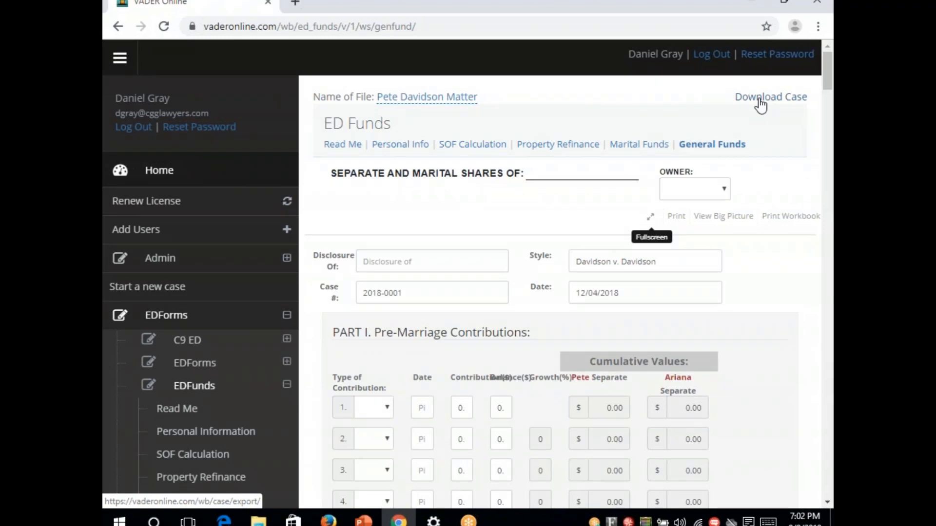
pyautogui.click(191, 344)
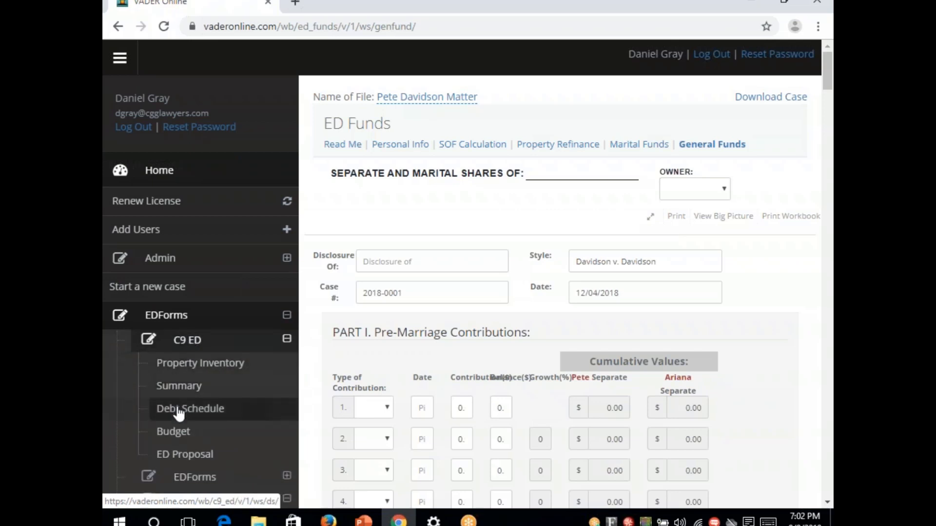
pyautogui.click(183, 410)
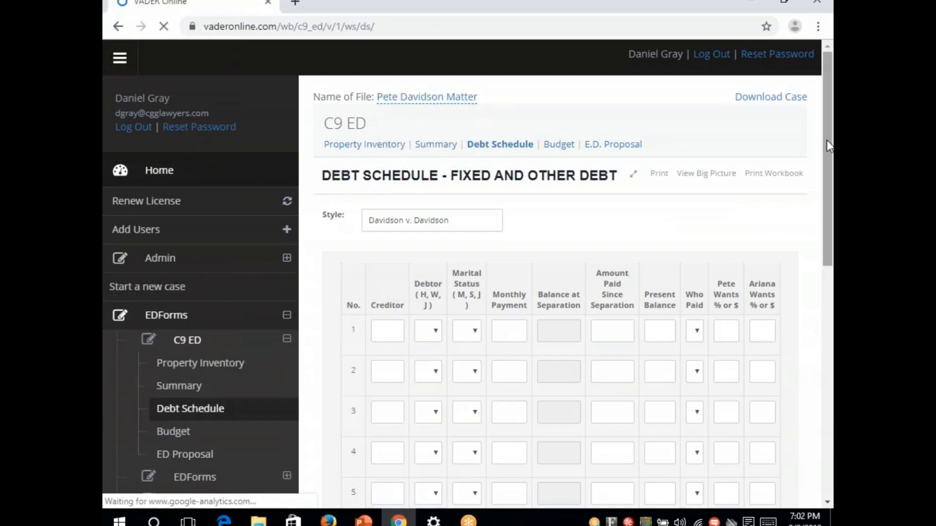
# Step: Open the C9 ED Property Inventory worksheet, whose Real Property fields are still blank
pyautogui.moveTo(827, 140); pyautogui.dragTo(829, 189)
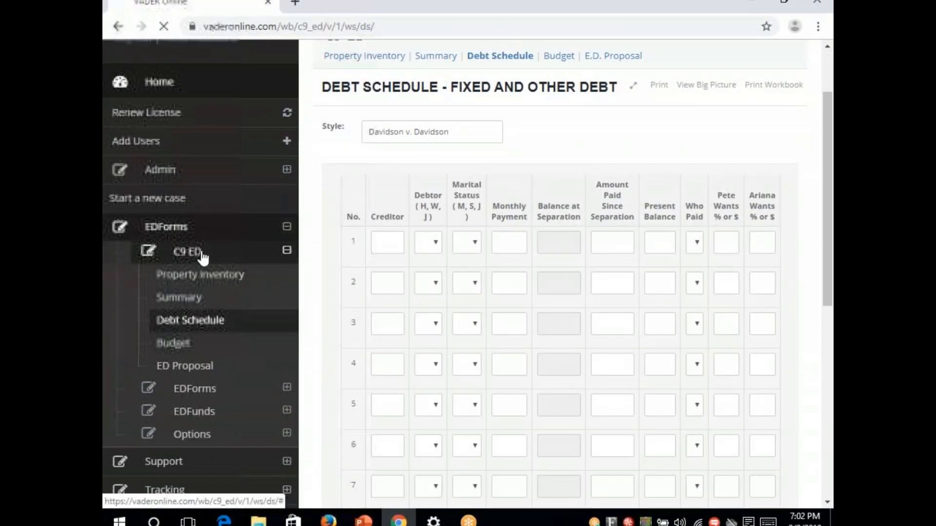
pyautogui.click(190, 277)
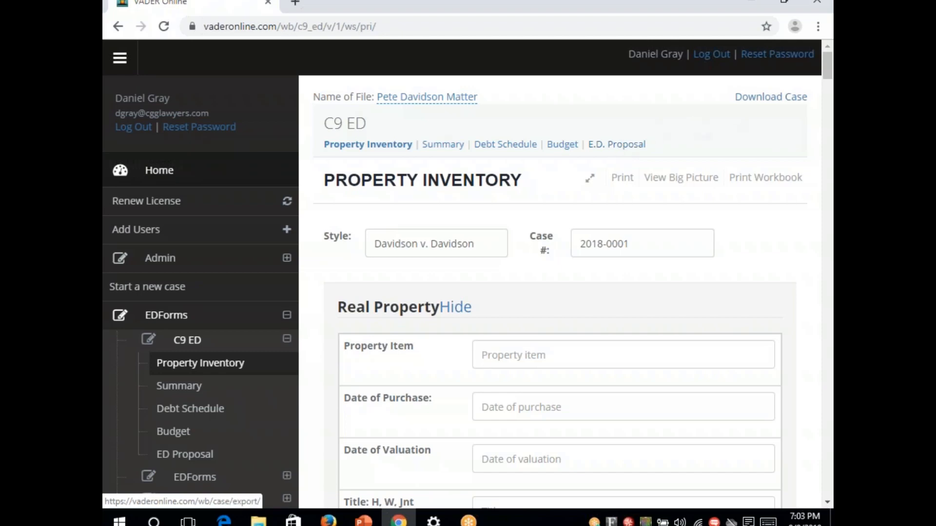
# Step: Download the case as an encrypted .txt file and open it in Notepad
pyautogui.click(750, 104)
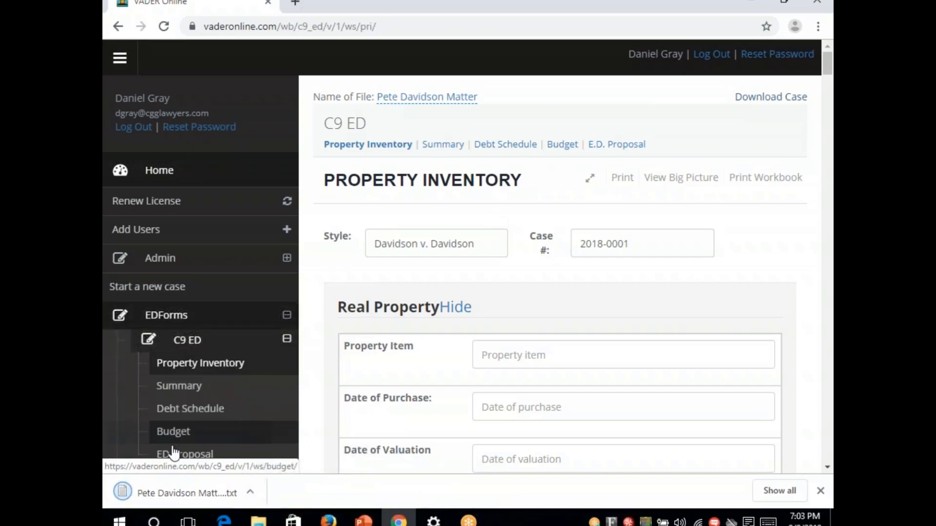
pyautogui.click(164, 495)
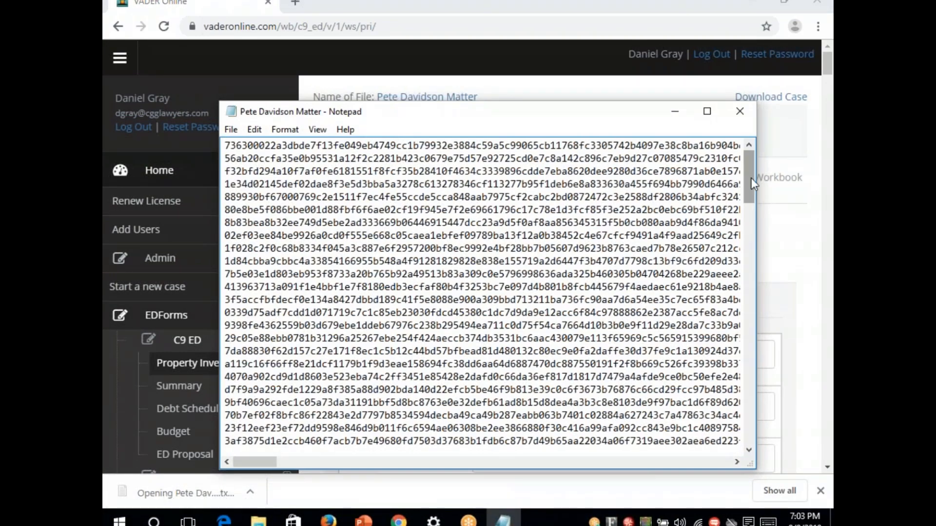
pyautogui.click(741, 116)
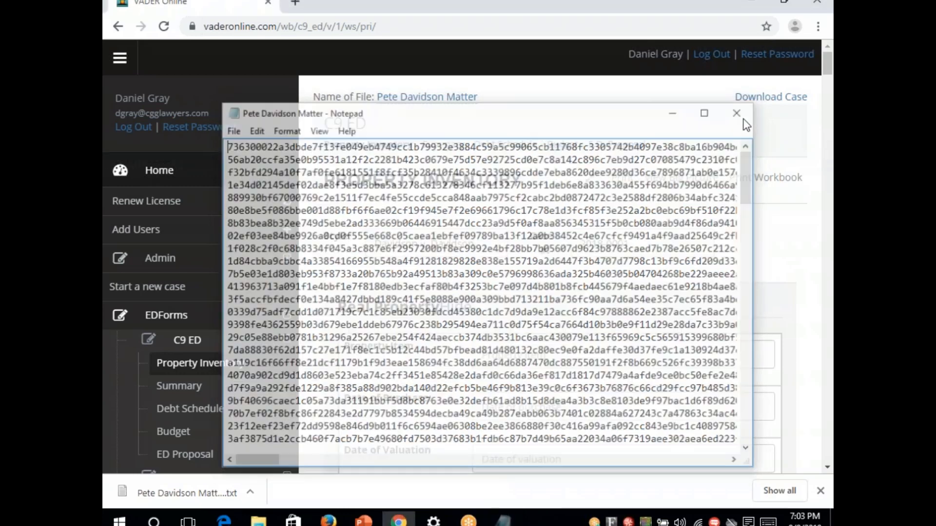
pyautogui.rightClick(203, 498)
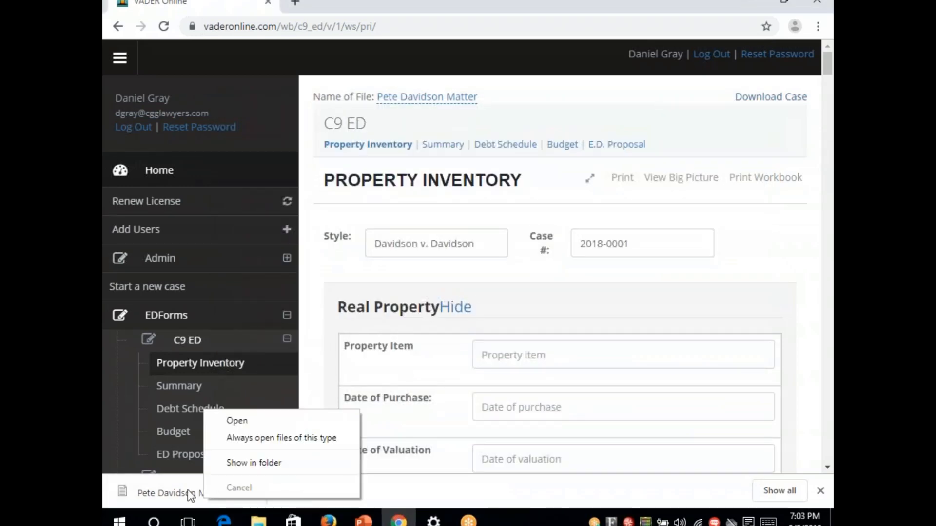
pyautogui.click(188, 490)
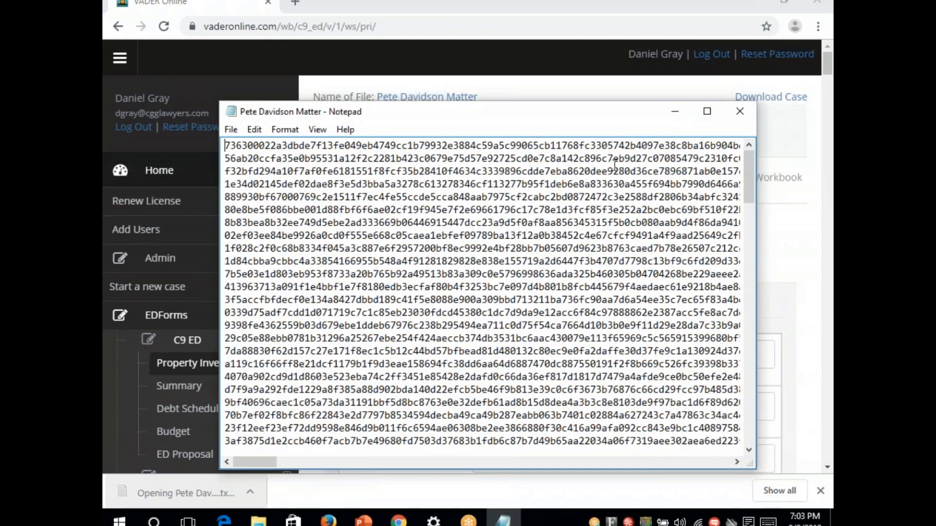
# Step: Start a Save As, cancel it, and close Notepad without saving a copy
pyautogui.click(229, 131)
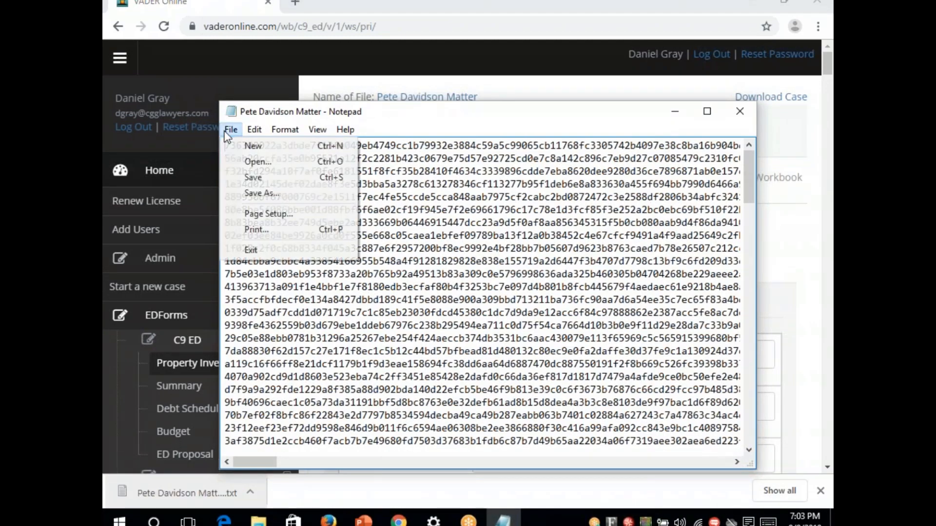
pyautogui.click(253, 193)
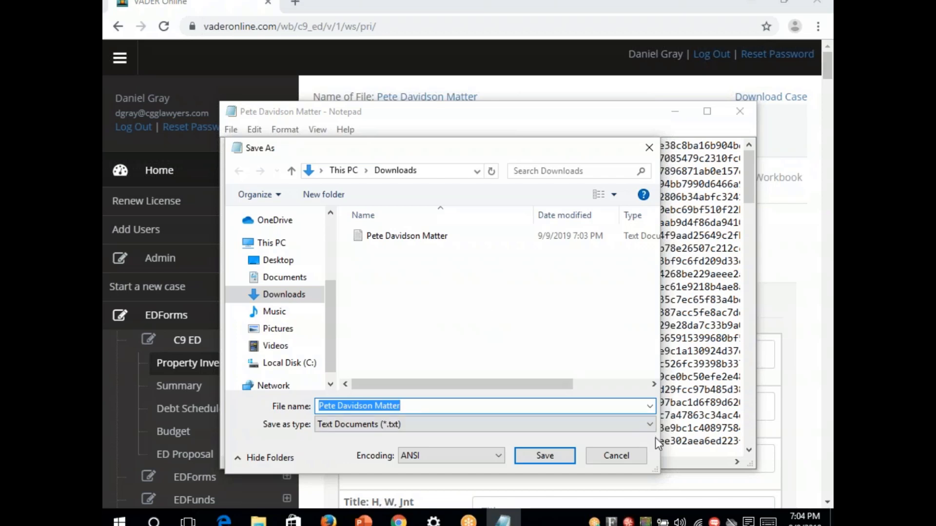
pyautogui.click(612, 458)
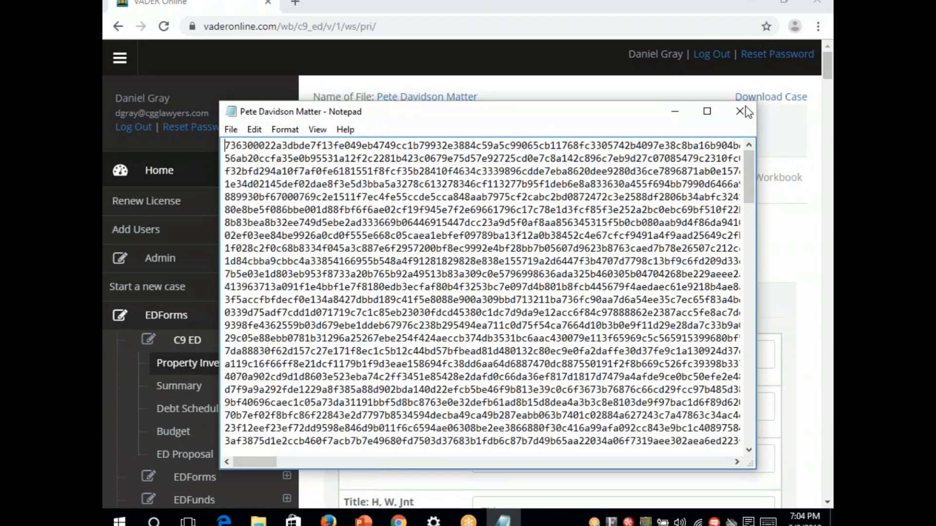
pyautogui.click(742, 110)
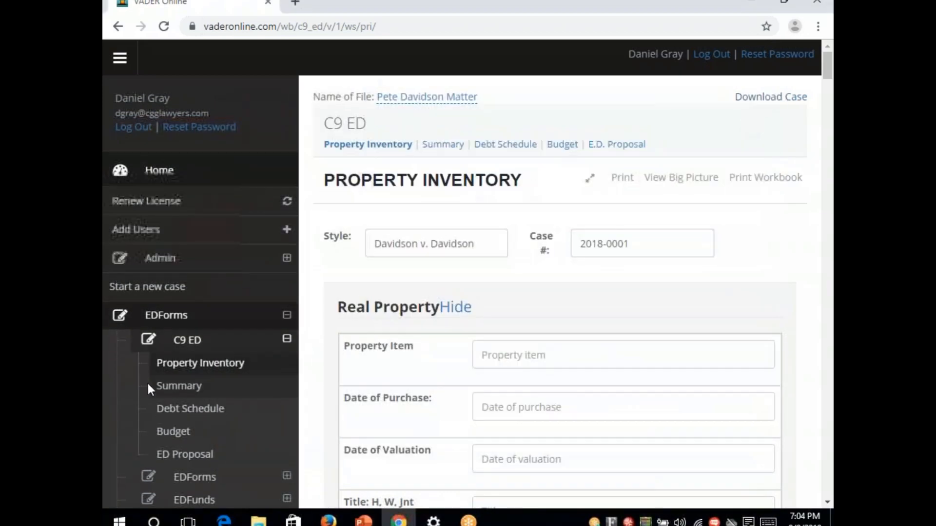
# Step: Open the C9 ED Budget (Income & Expense) worksheet and print it to print (5).pdf
pyautogui.click(151, 432)
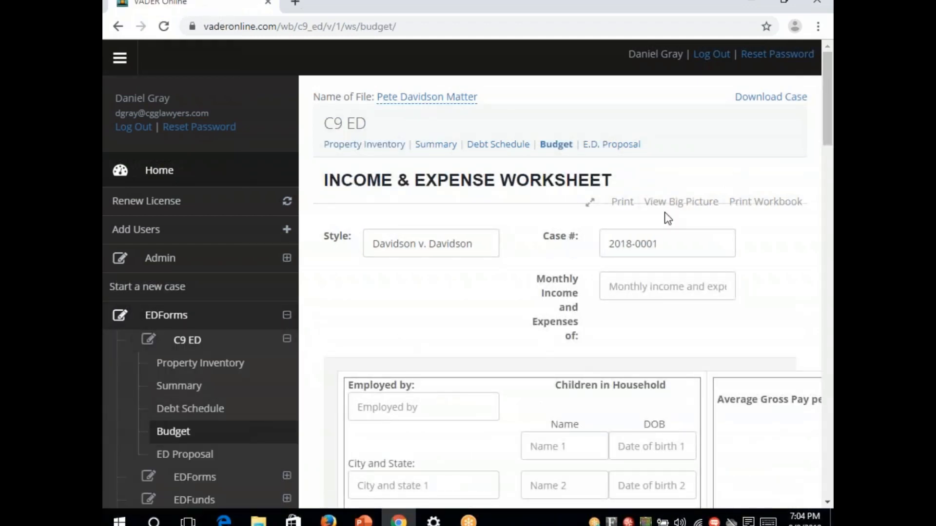
pyautogui.click(622, 203)
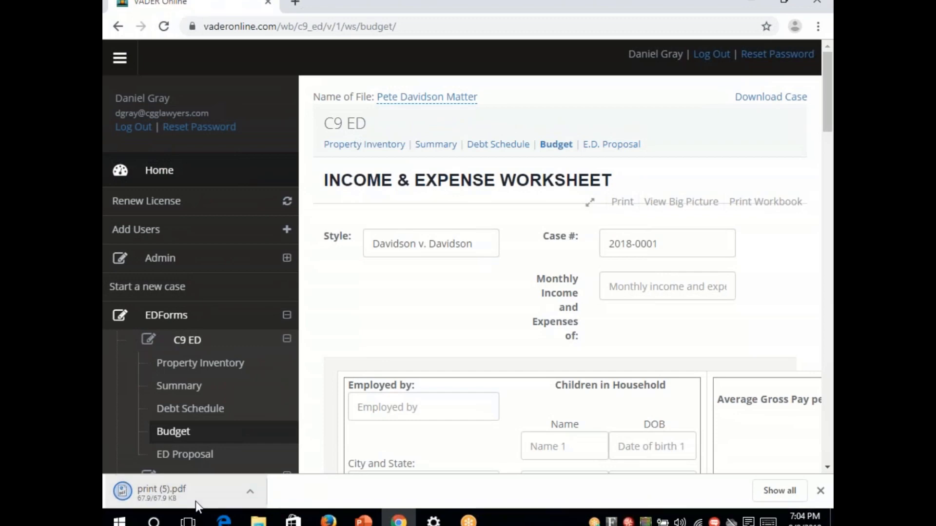
pyautogui.click(179, 499)
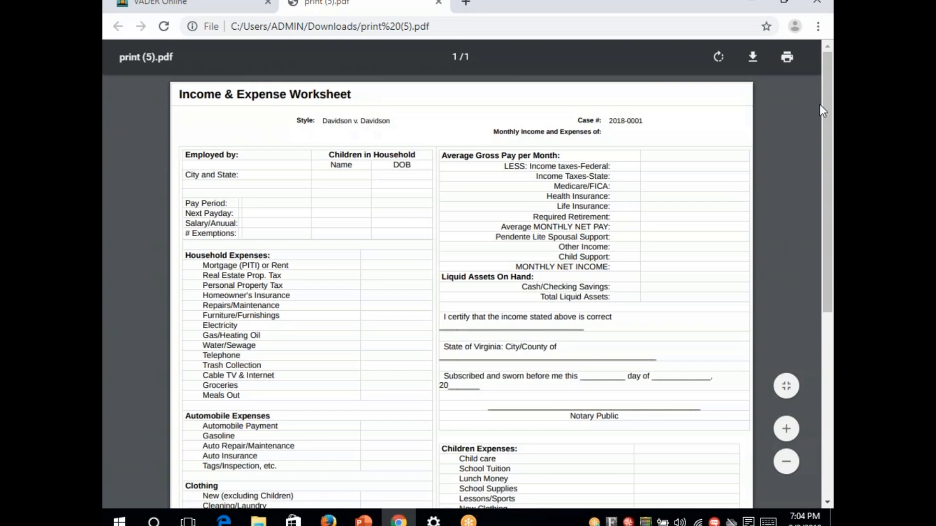
pyautogui.moveTo(827, 117); pyautogui.dragTo(832, 85)
pyautogui.click(439, 3)
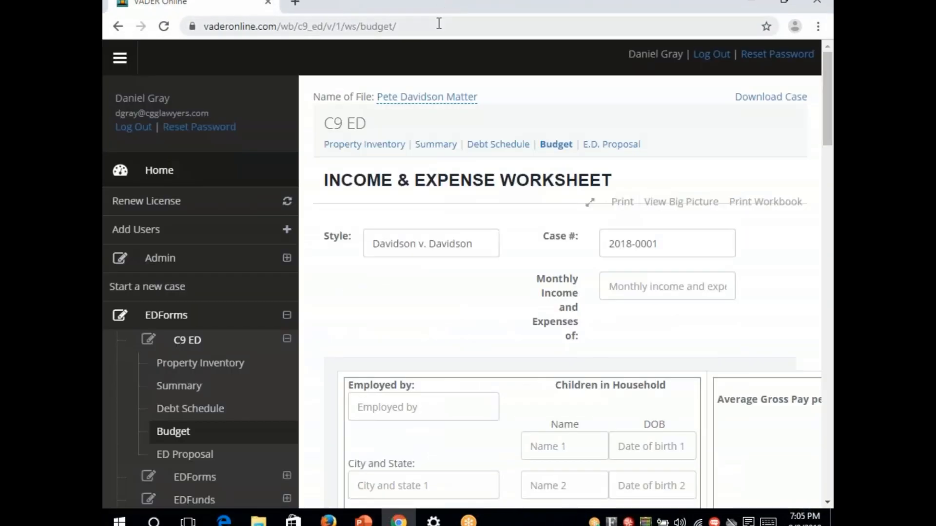